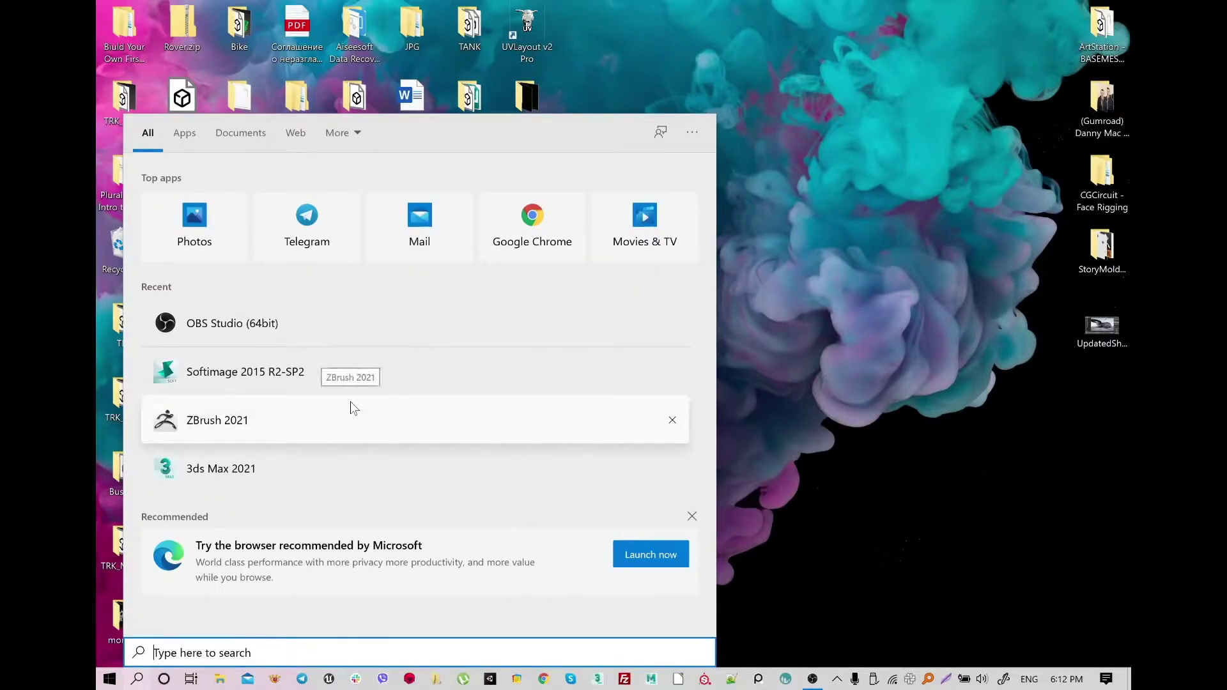
Search 'part' in the Start menu and run MiniTool Partition Wizard as administrator
type("pa")
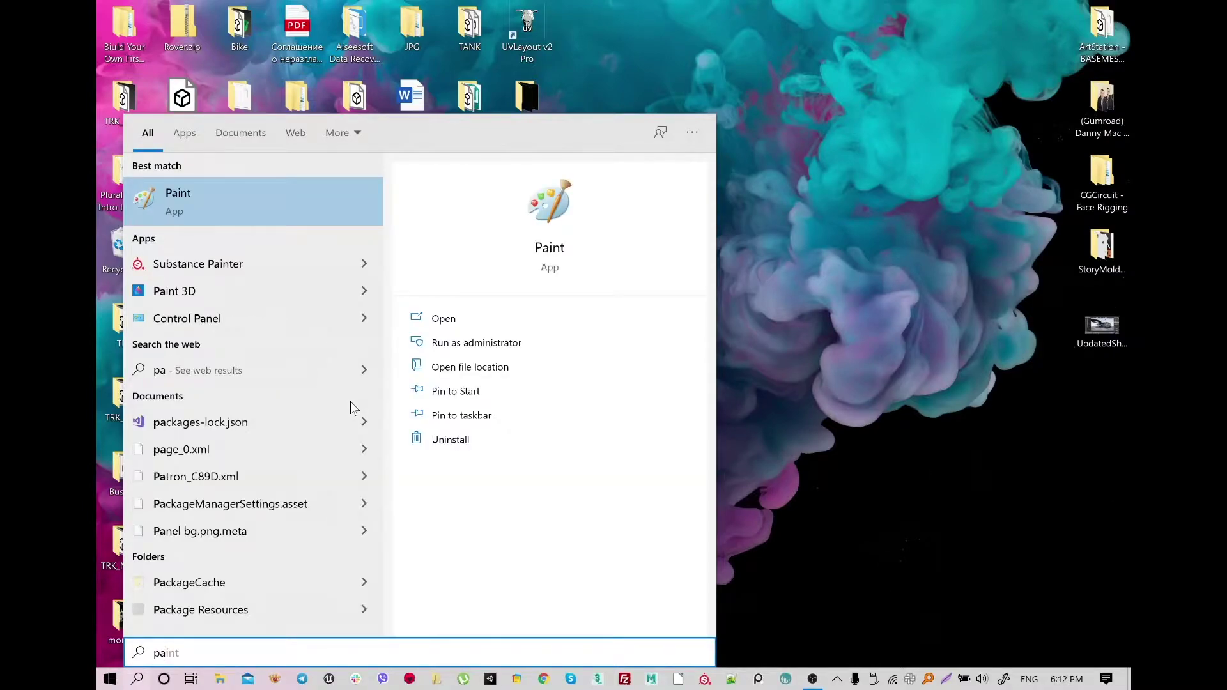
type("rt")
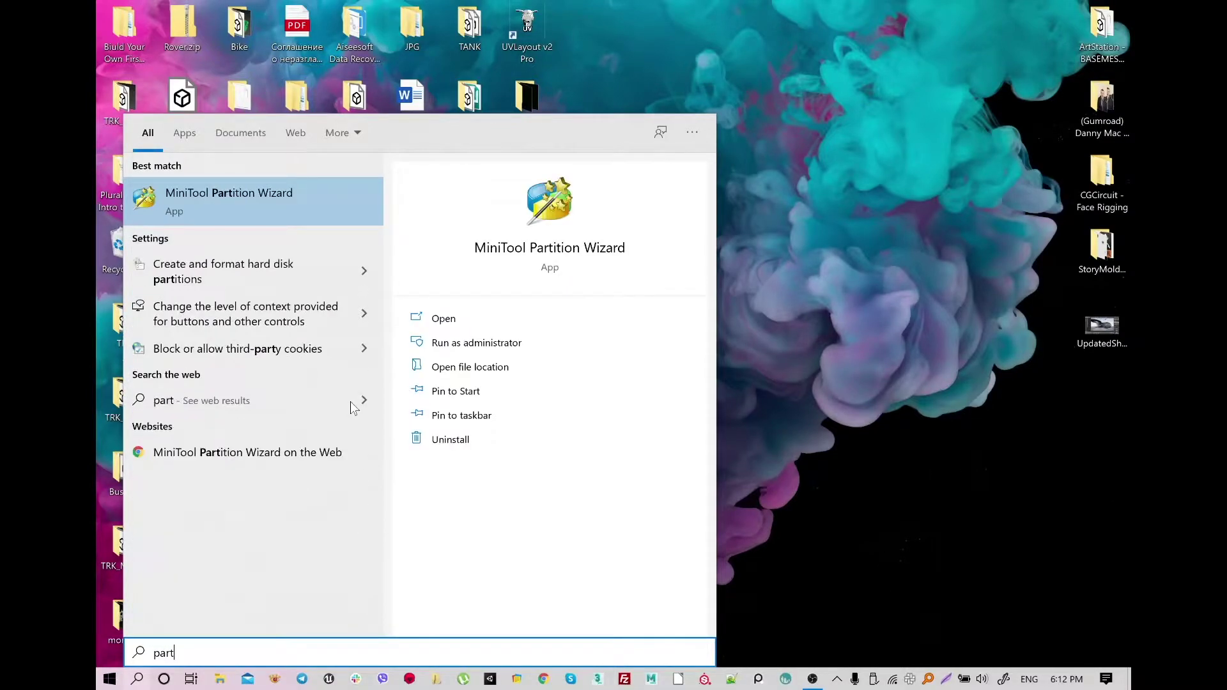
right_click(199, 203)
left_click(259, 214)
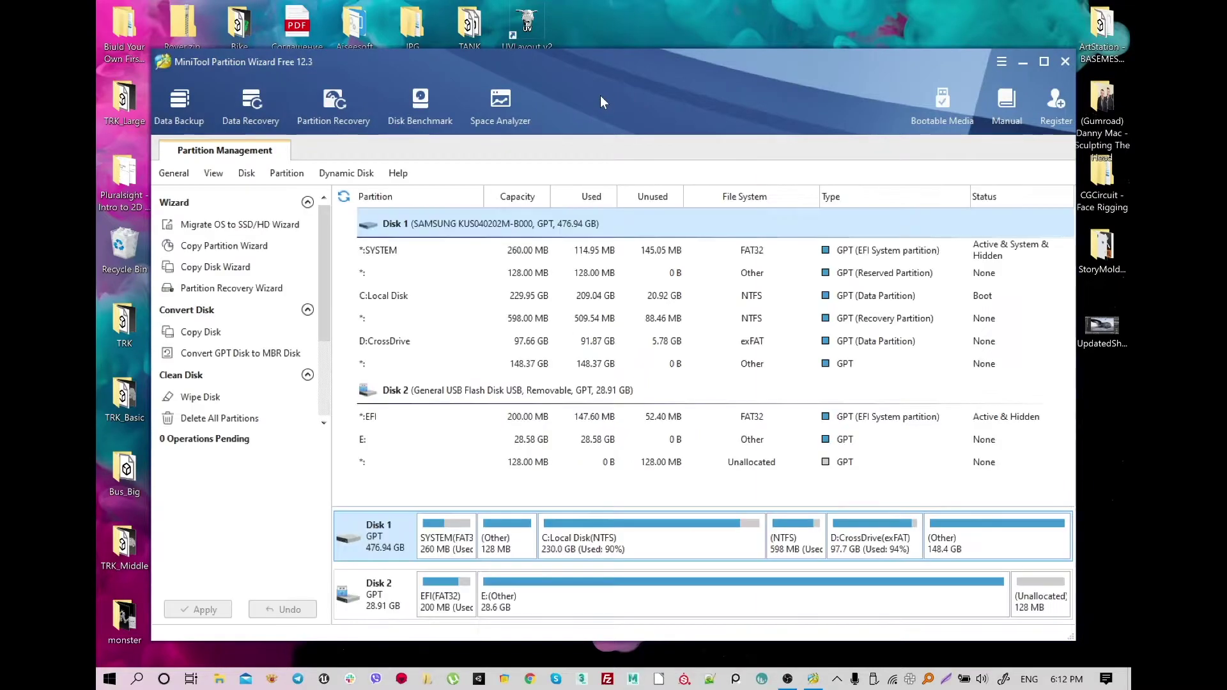
Maximize the wizard and inspect Disk 2's E: and EFI partitions, then Disk 1's SYSTEM partition
double_click(610, 64)
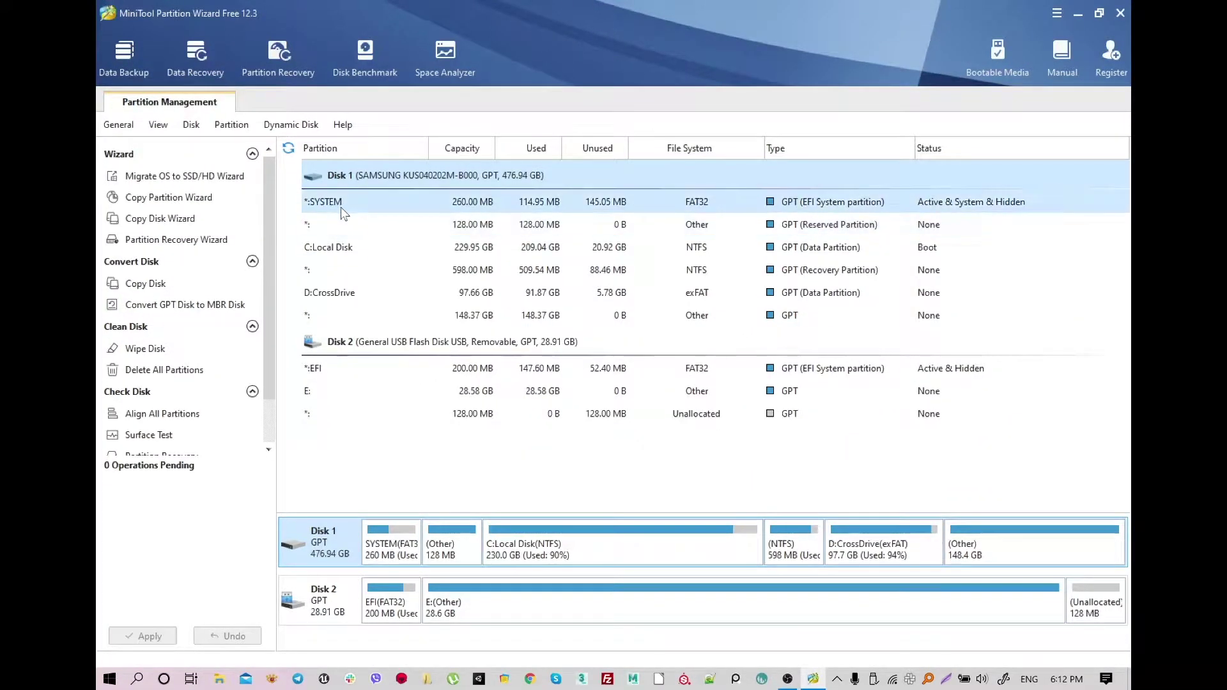
left_click(341, 344)
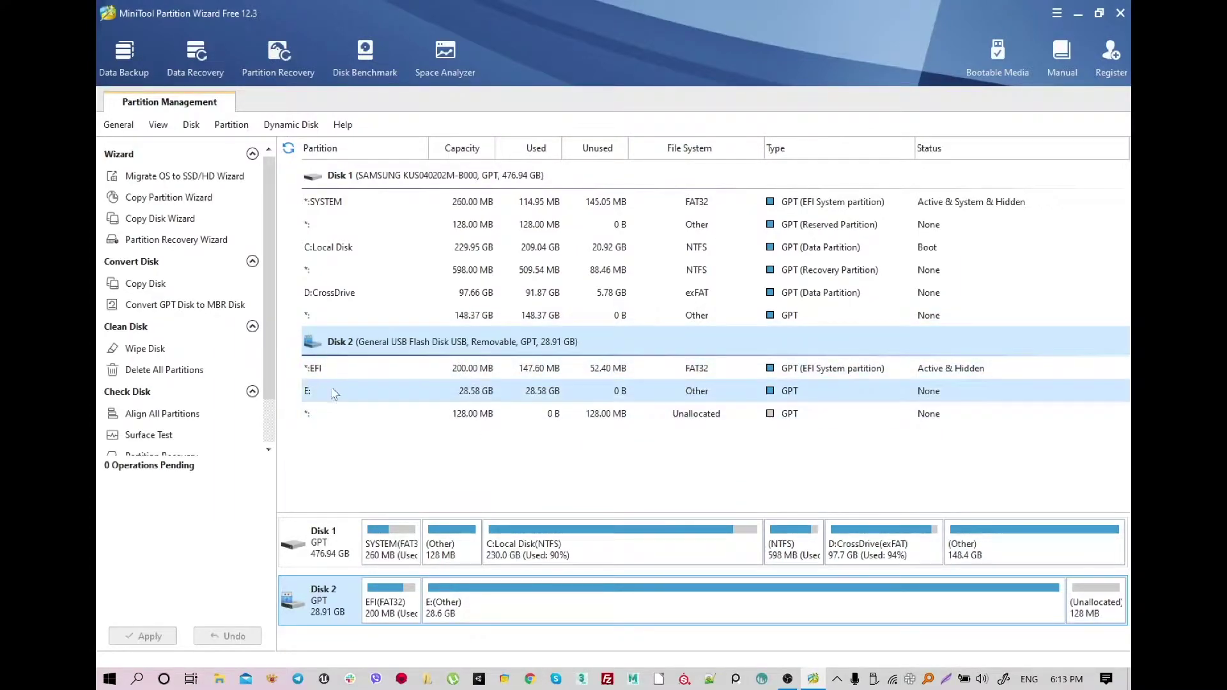
left_click(441, 610)
left_click(393, 610)
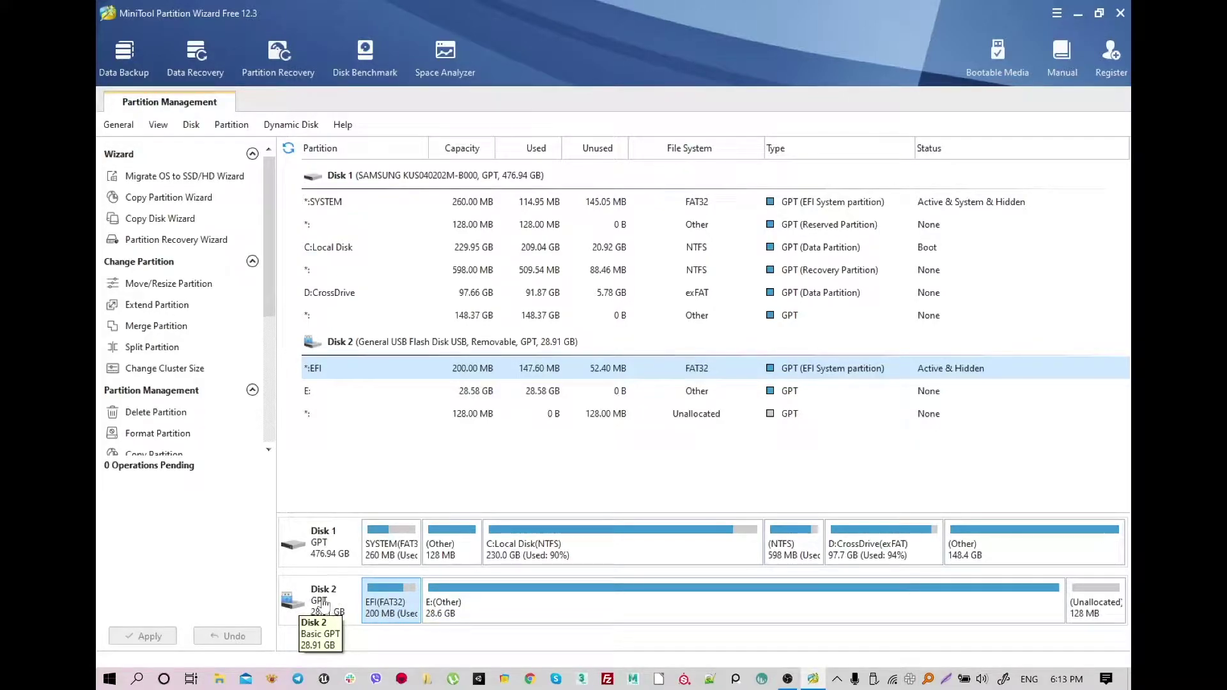
left_click(329, 542)
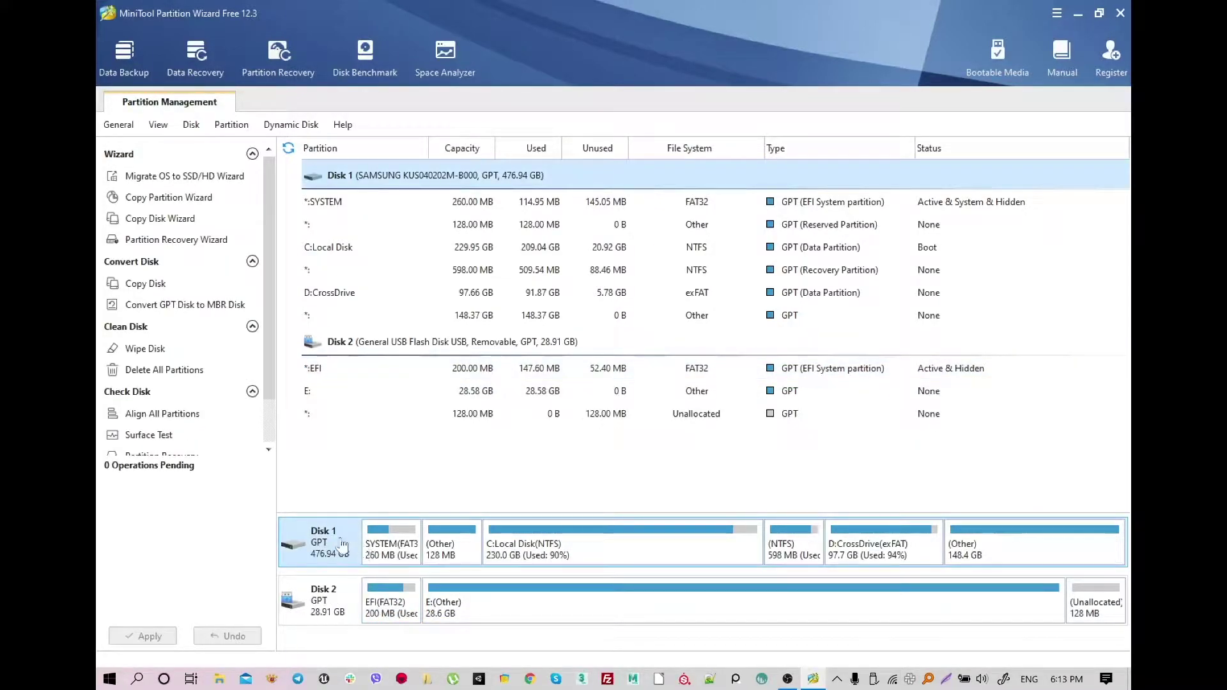
left_click(386, 546)
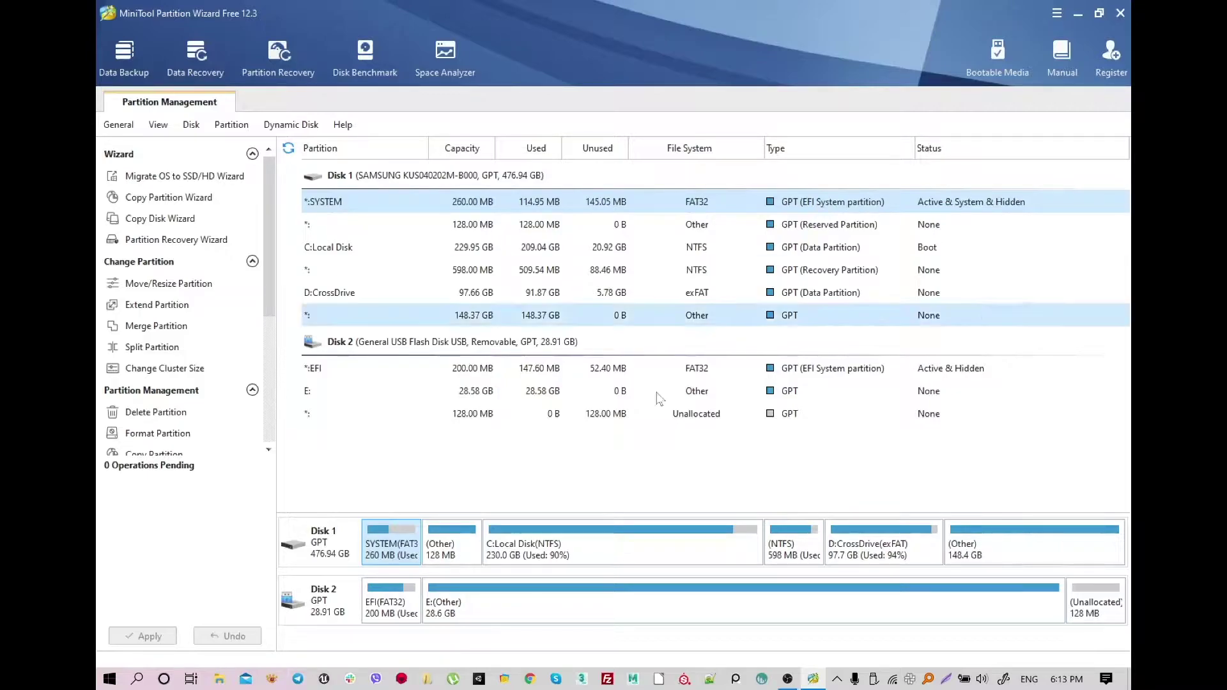
Compare Disk 1 and Disk 2 by selecting each disk and the USB EFI partition
left_click(1040, 333)
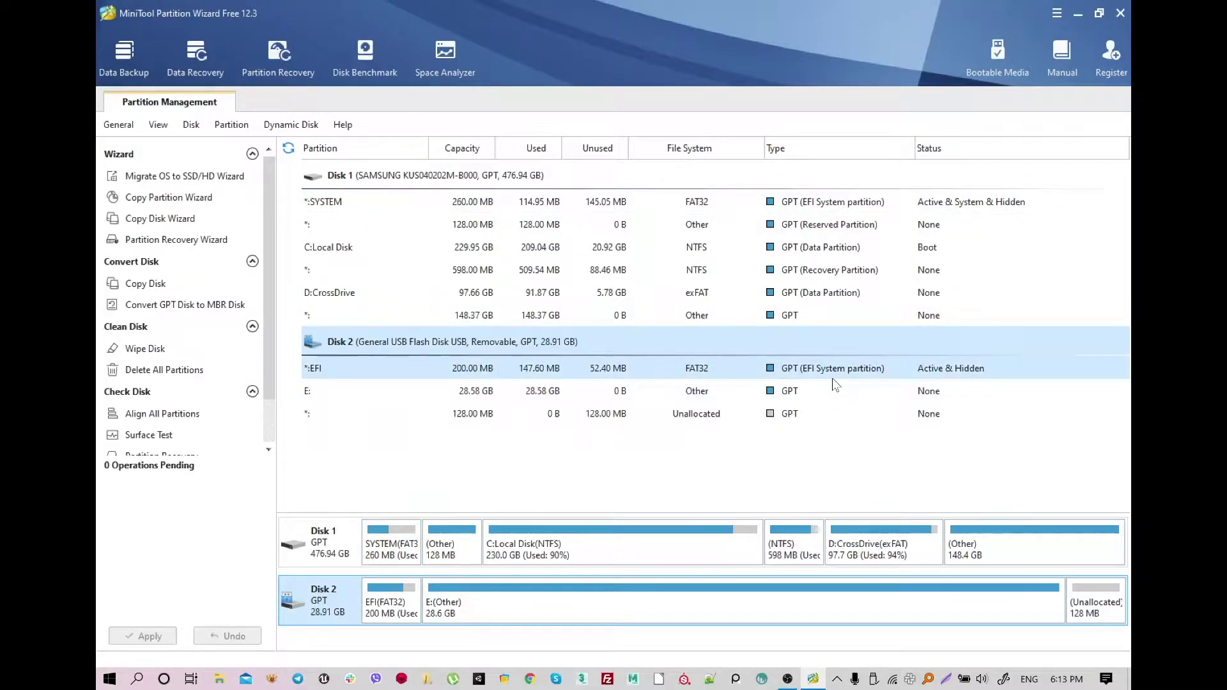
left_click(808, 373)
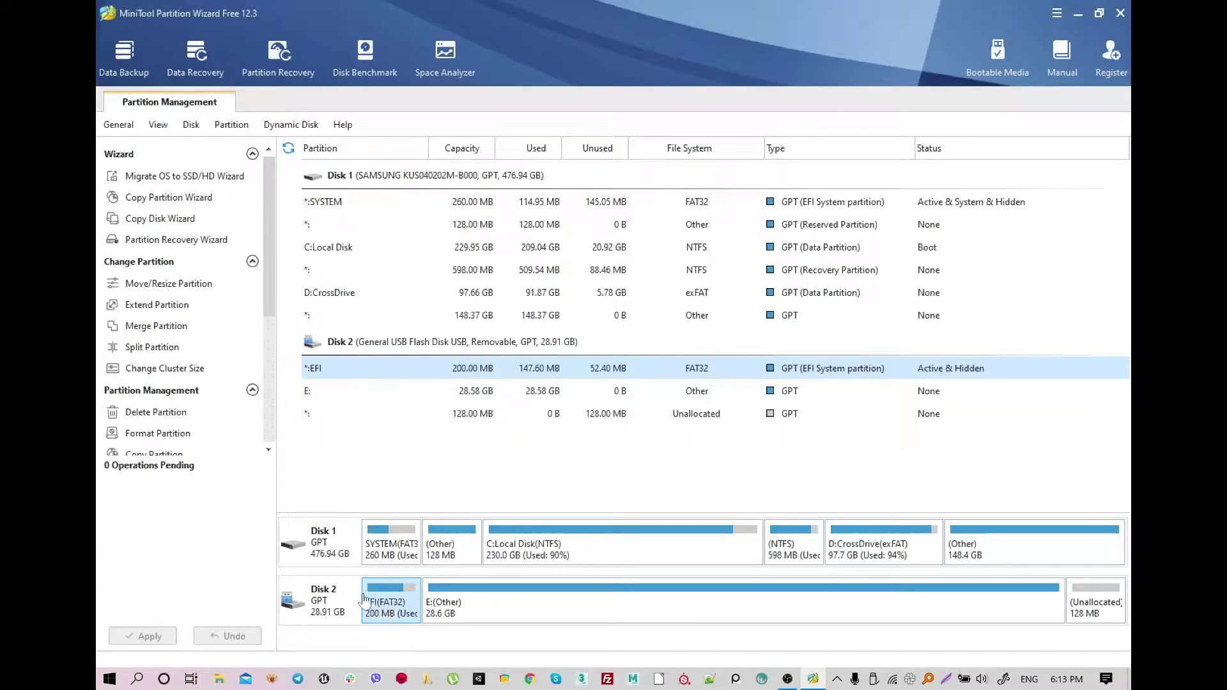
left_click(331, 604)
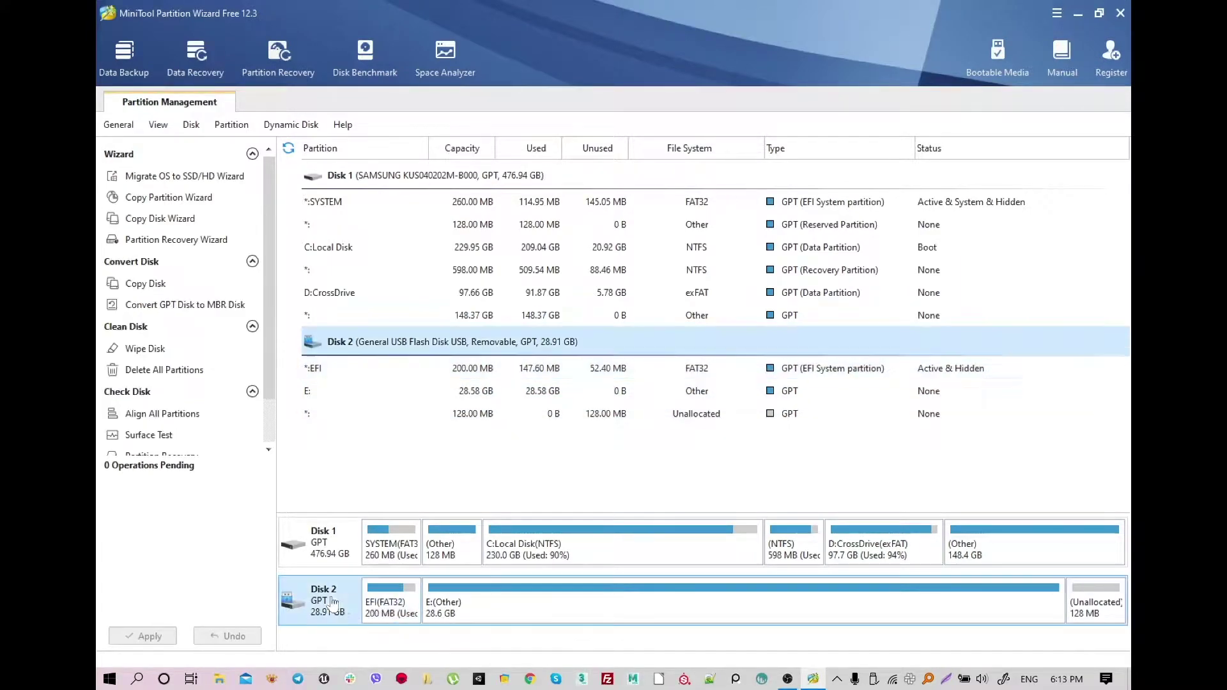
left_click(408, 602)
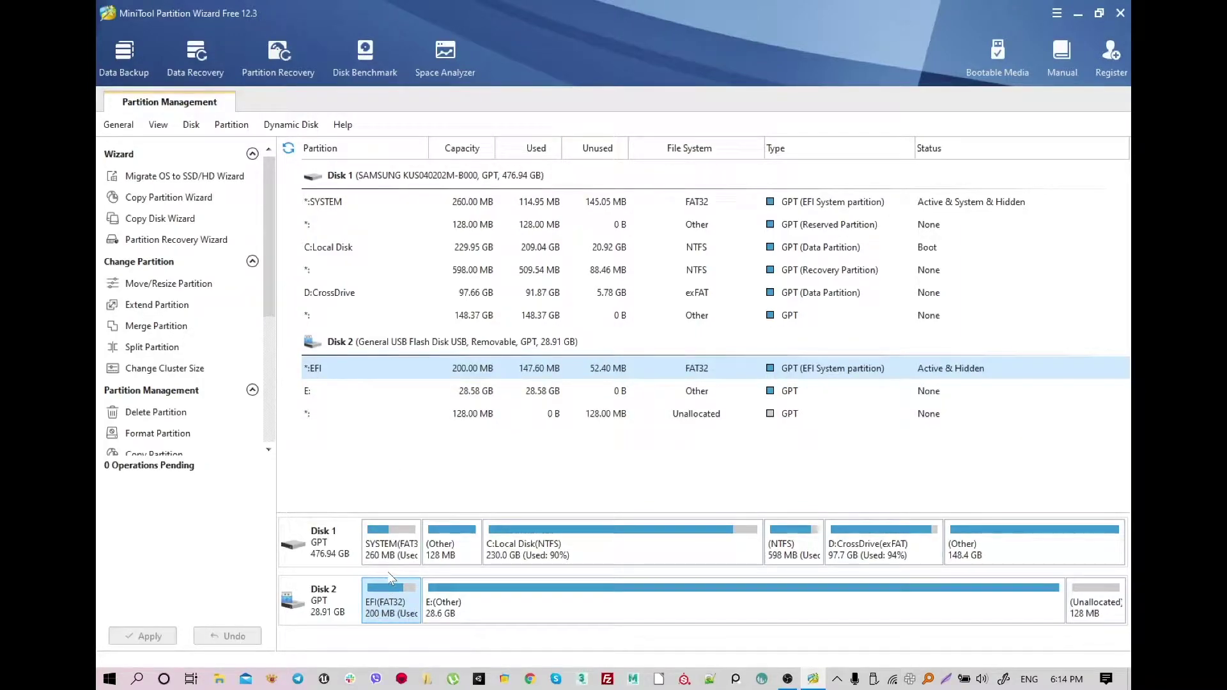
left_click(332, 537)
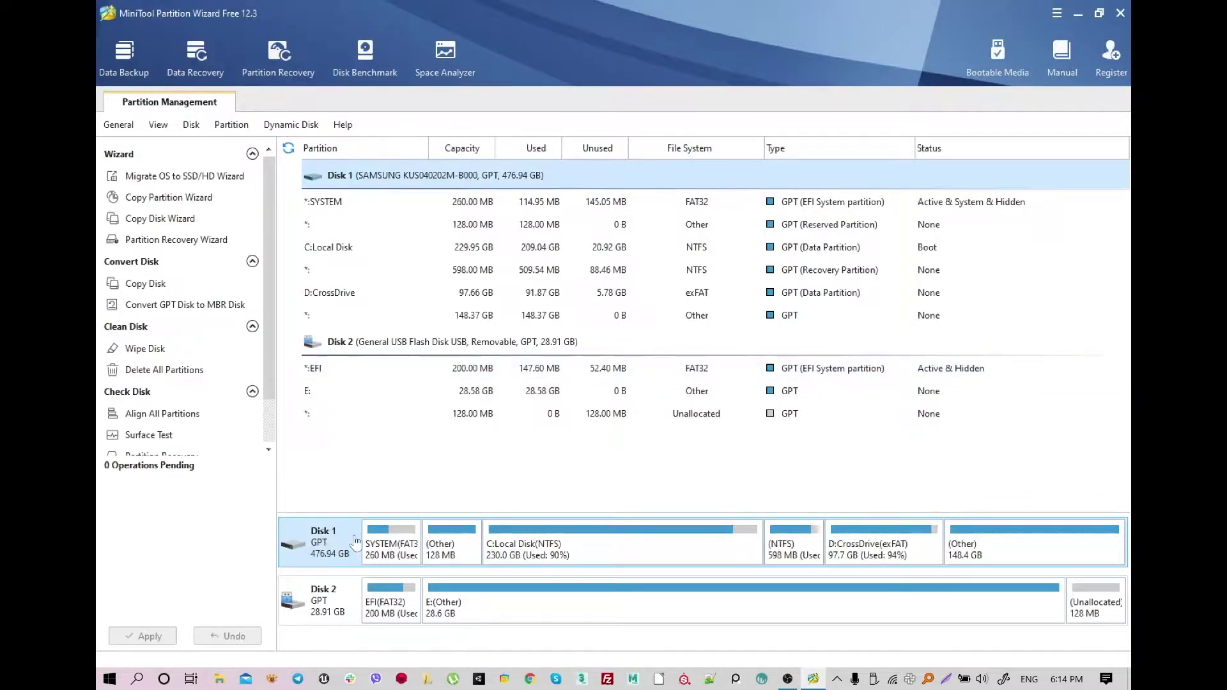
left_click(329, 596)
left_click(328, 551)
Check Disk 1's SYSTEM partition, then bring up the action menu for Disk 2's EFI partition
left_click(384, 545)
left_click(309, 542)
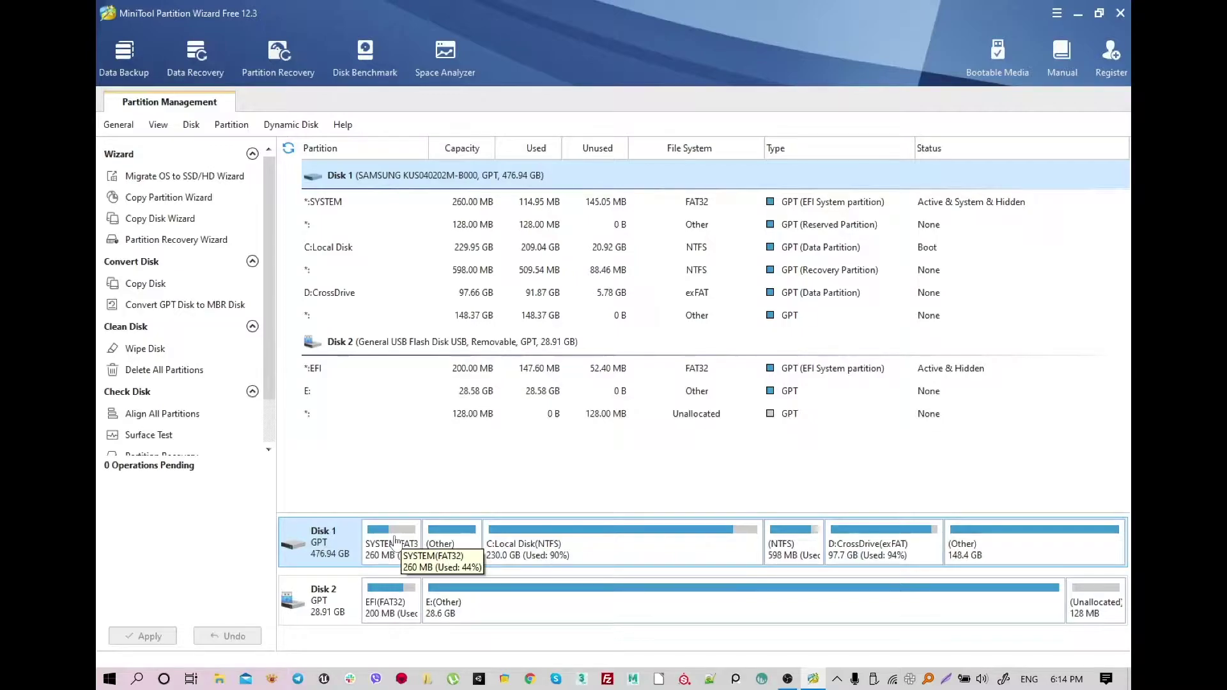
left_click(395, 542)
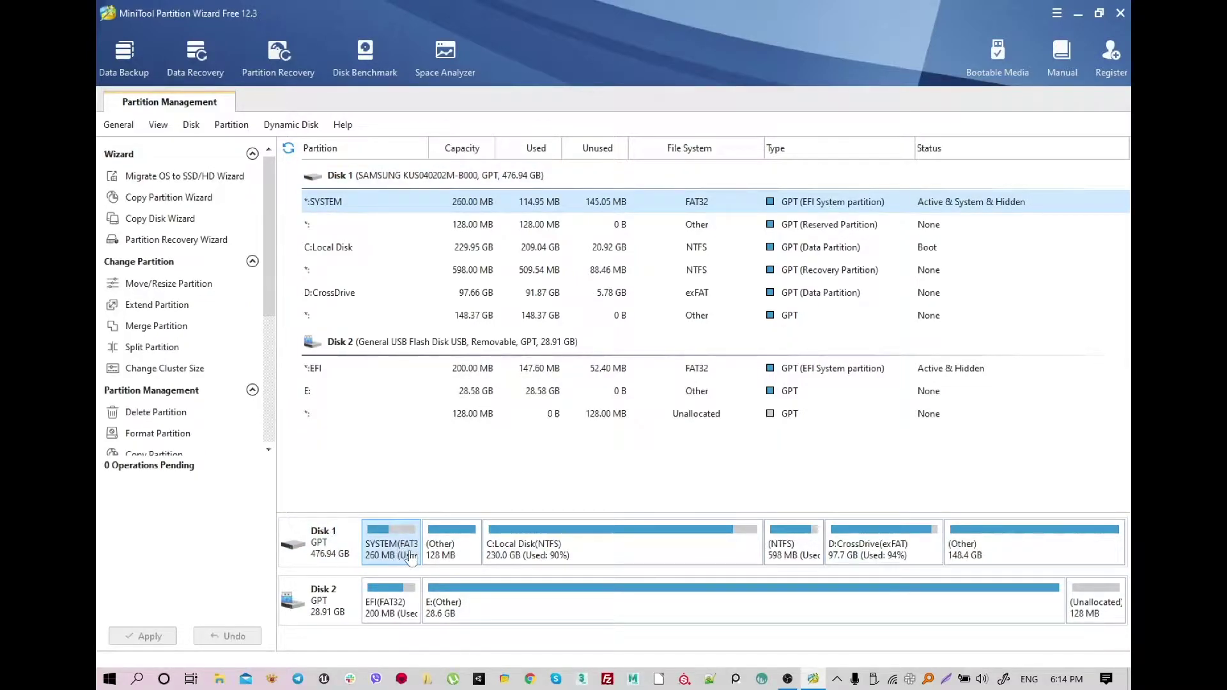
left_click(329, 608)
left_click(382, 607)
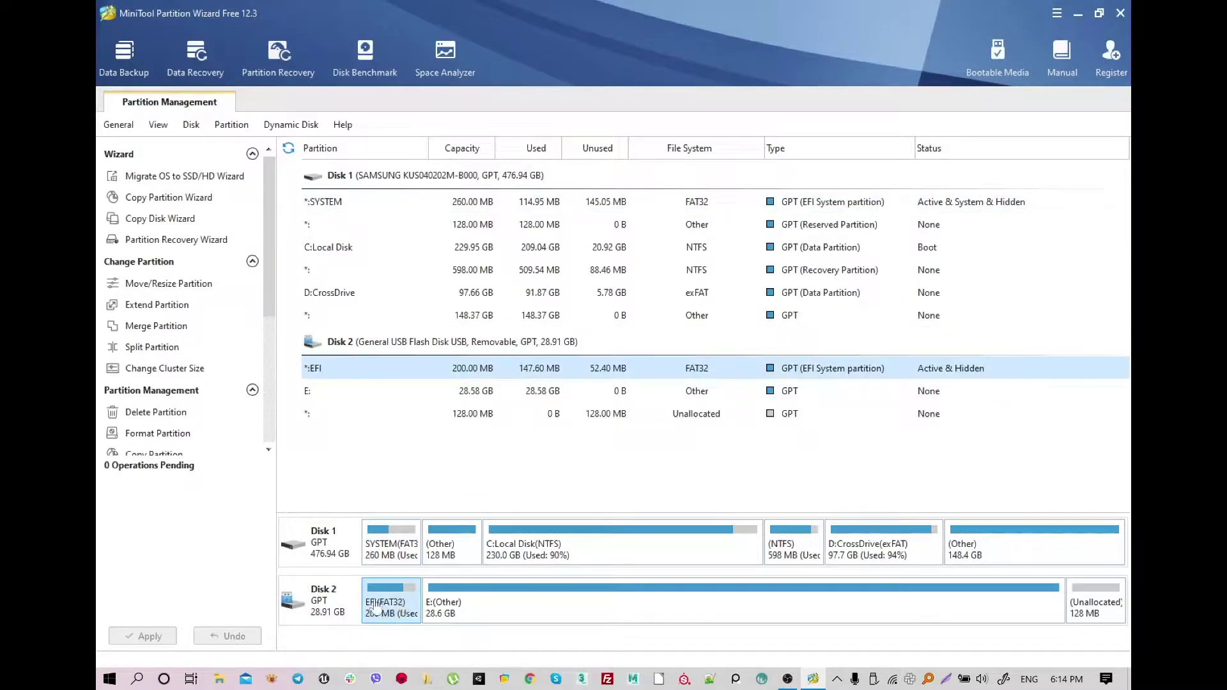
right_click(392, 601)
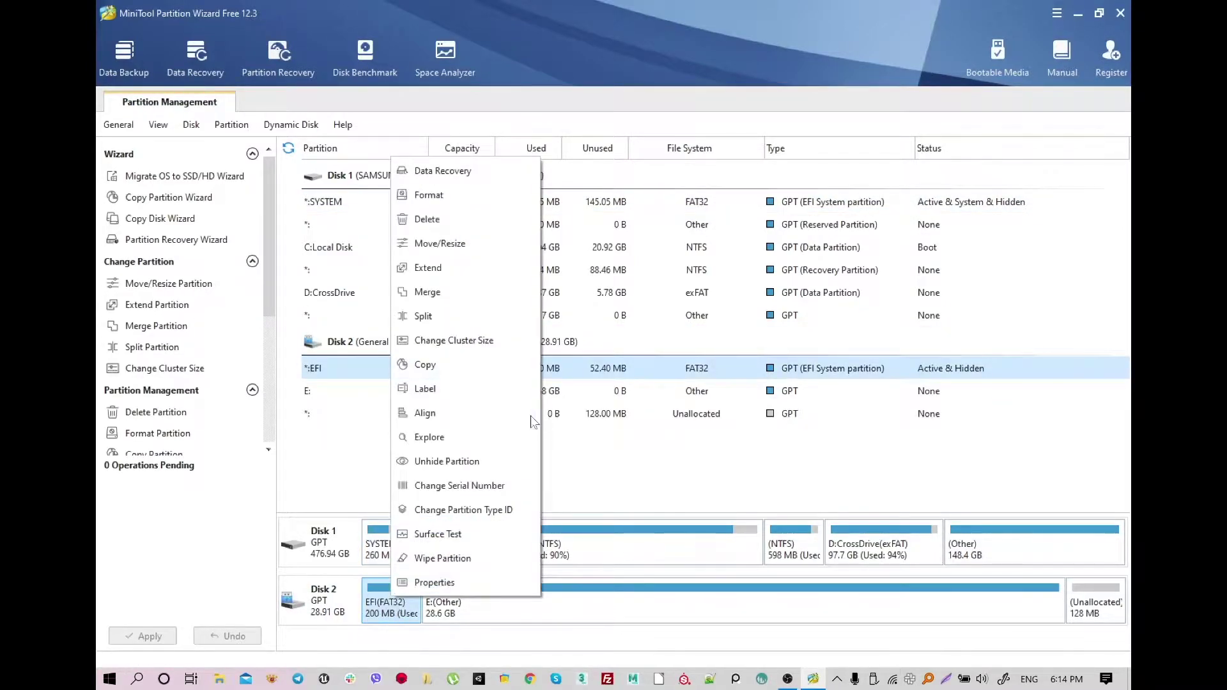
Unhide the USB drive's EFI partition with drive letter W:
left_click(439, 459)
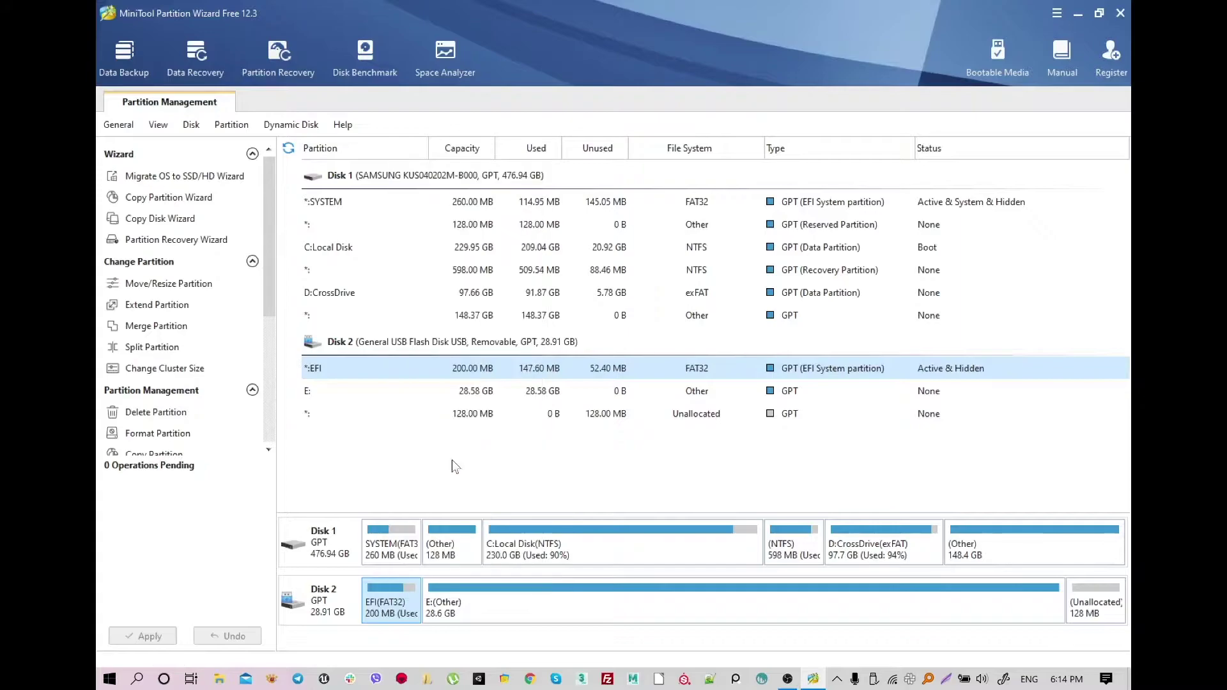
left_click(633, 351)
scroll(626, 415, "down", 4)
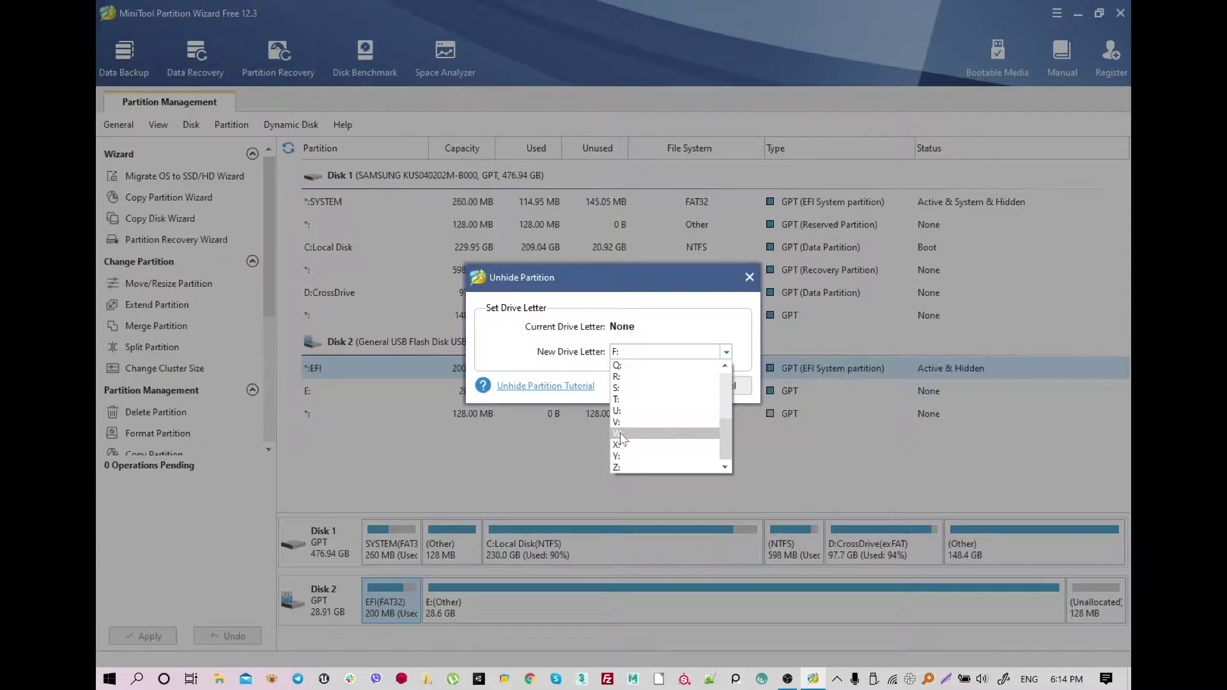
left_click(636, 435)
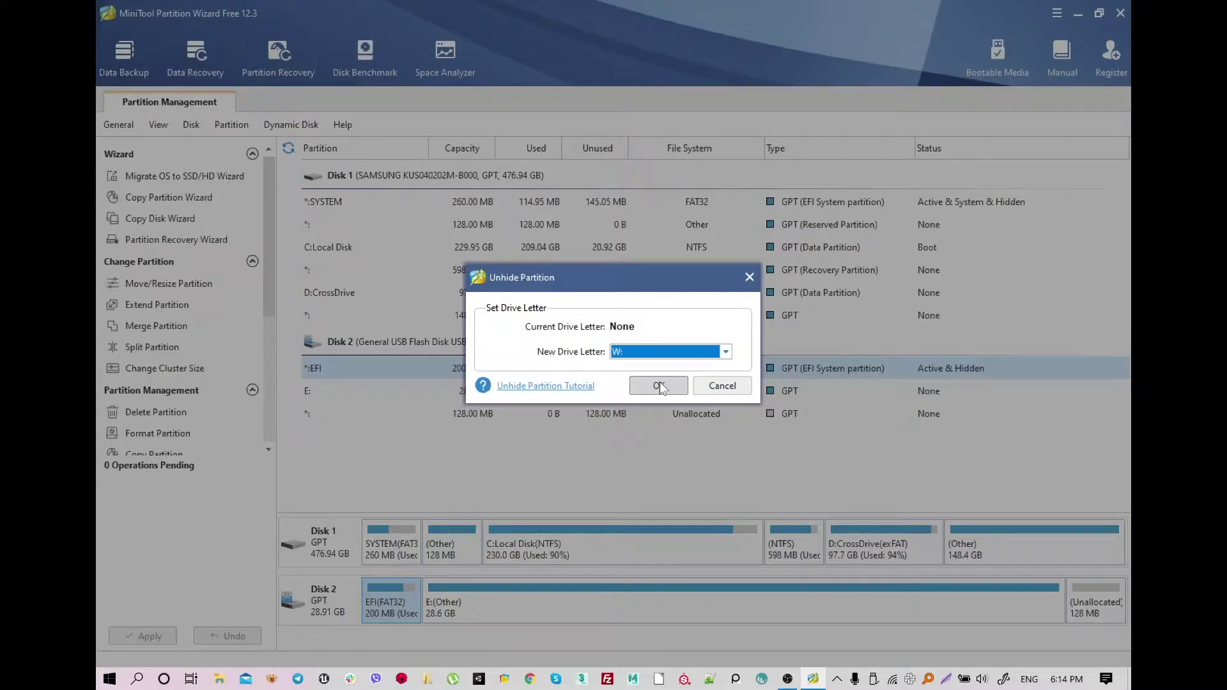
left_click(652, 384)
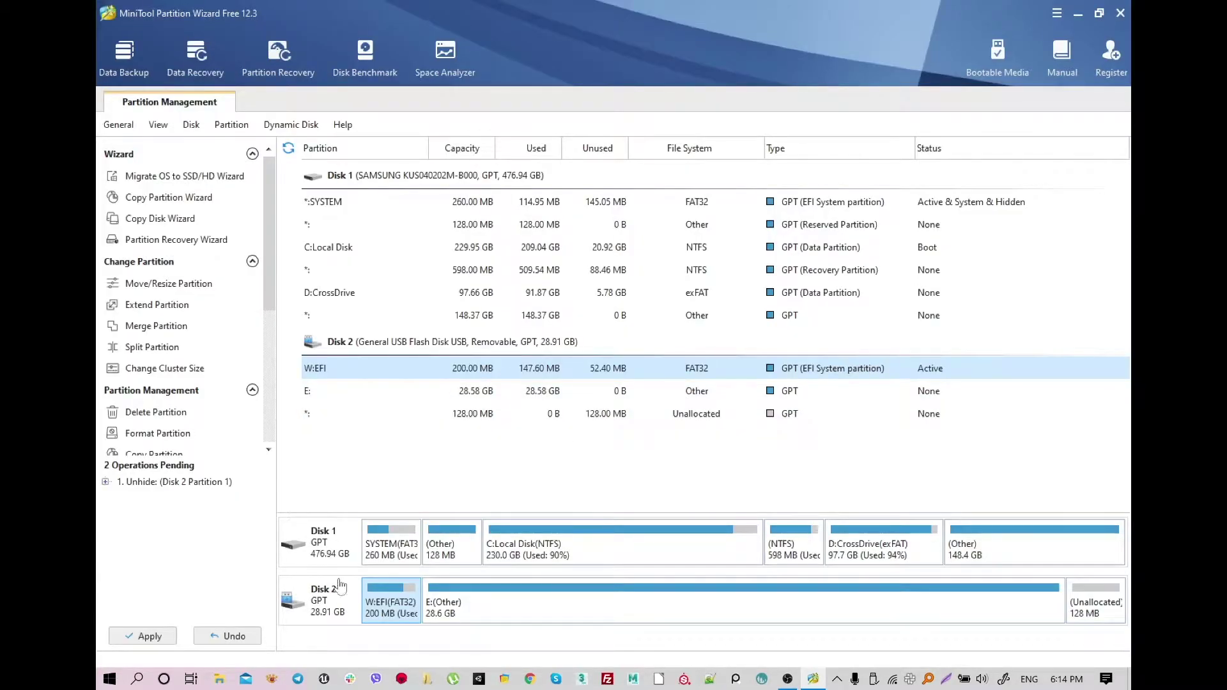
Unhide Disk 1's SYSTEM partition with drive letter Z:
left_click(372, 551)
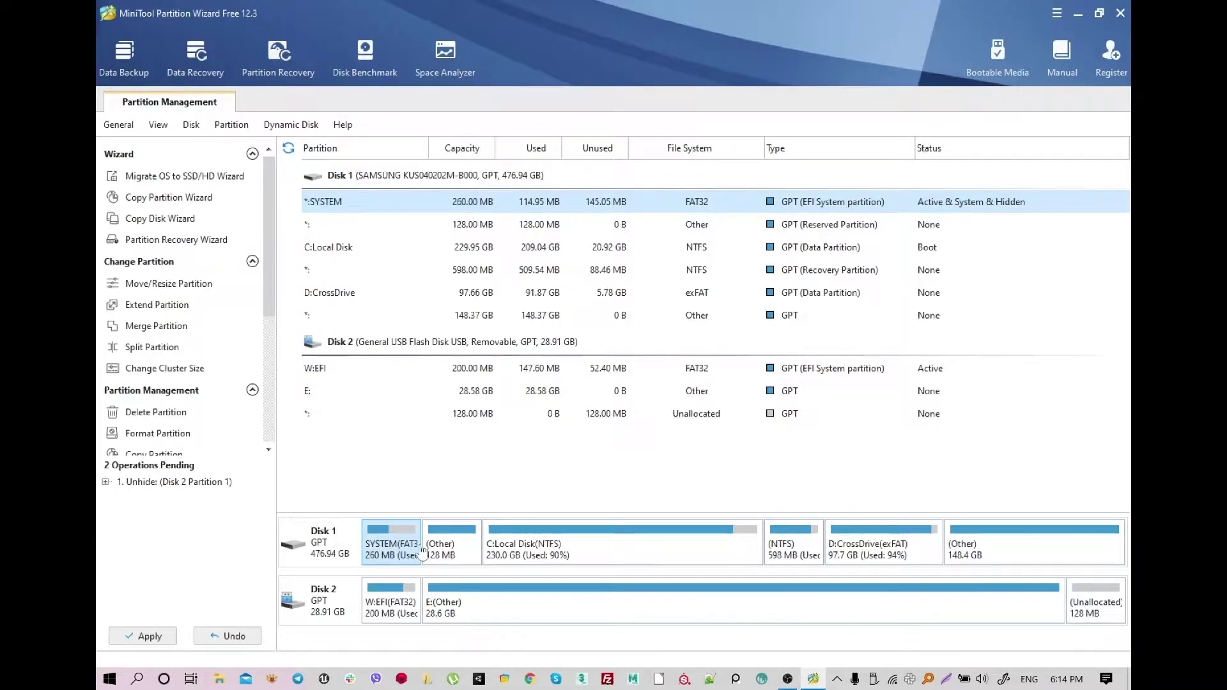
right_click(384, 553)
left_click(448, 401)
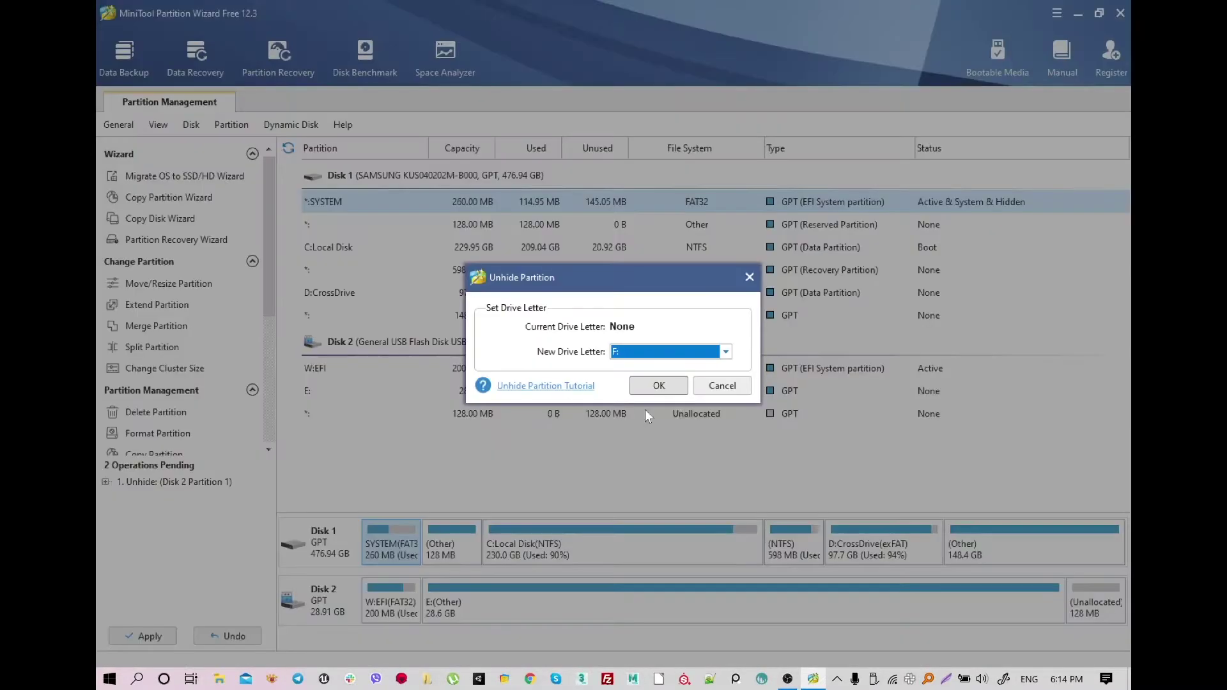
left_click(654, 356)
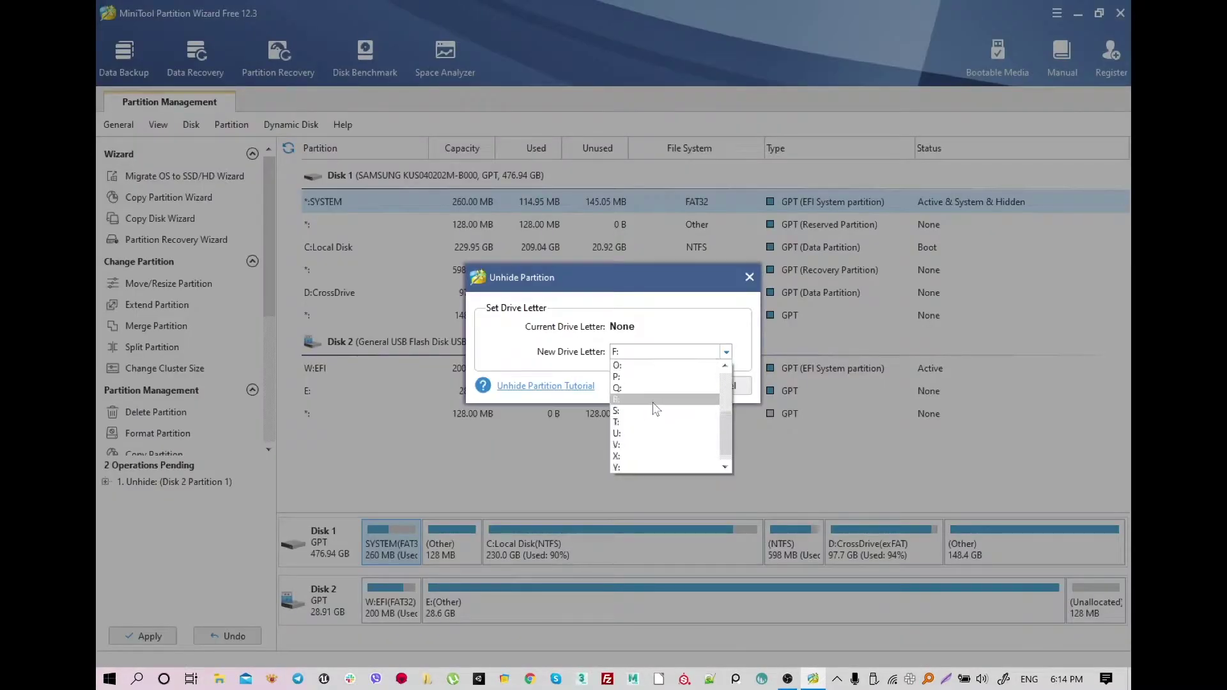
left_click(619, 465)
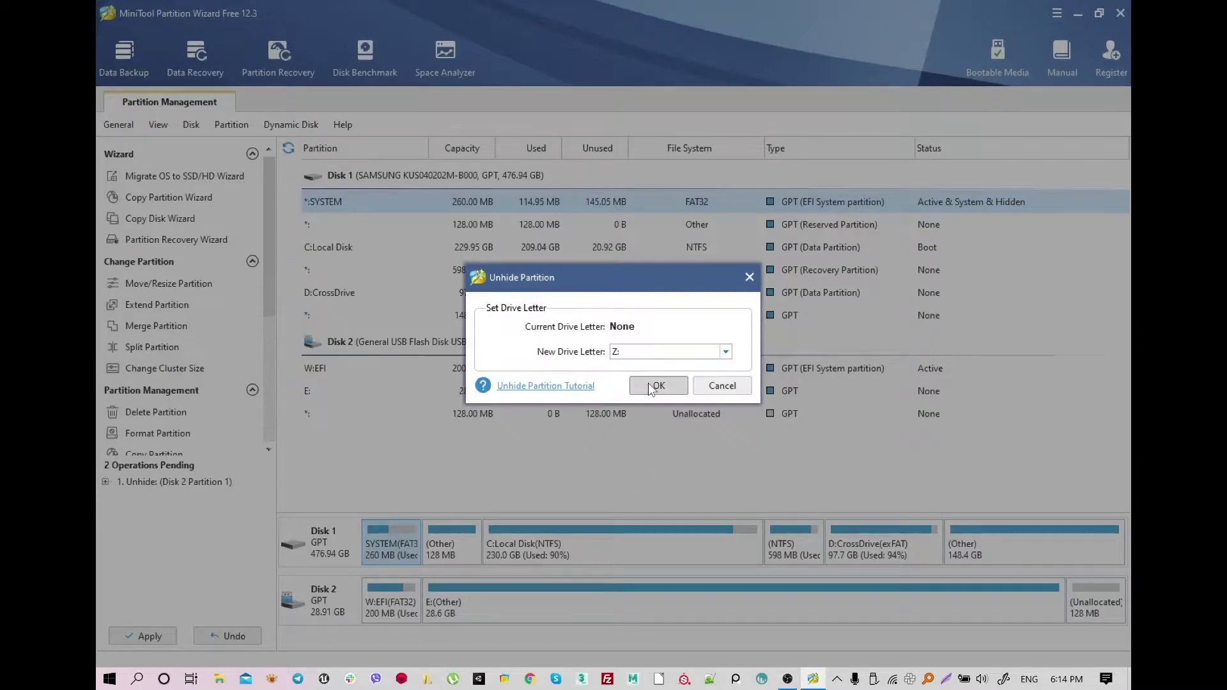
left_click(648, 382)
Apply and confirm the four pending operations, then open a new File Explorer window
left_click(105, 494)
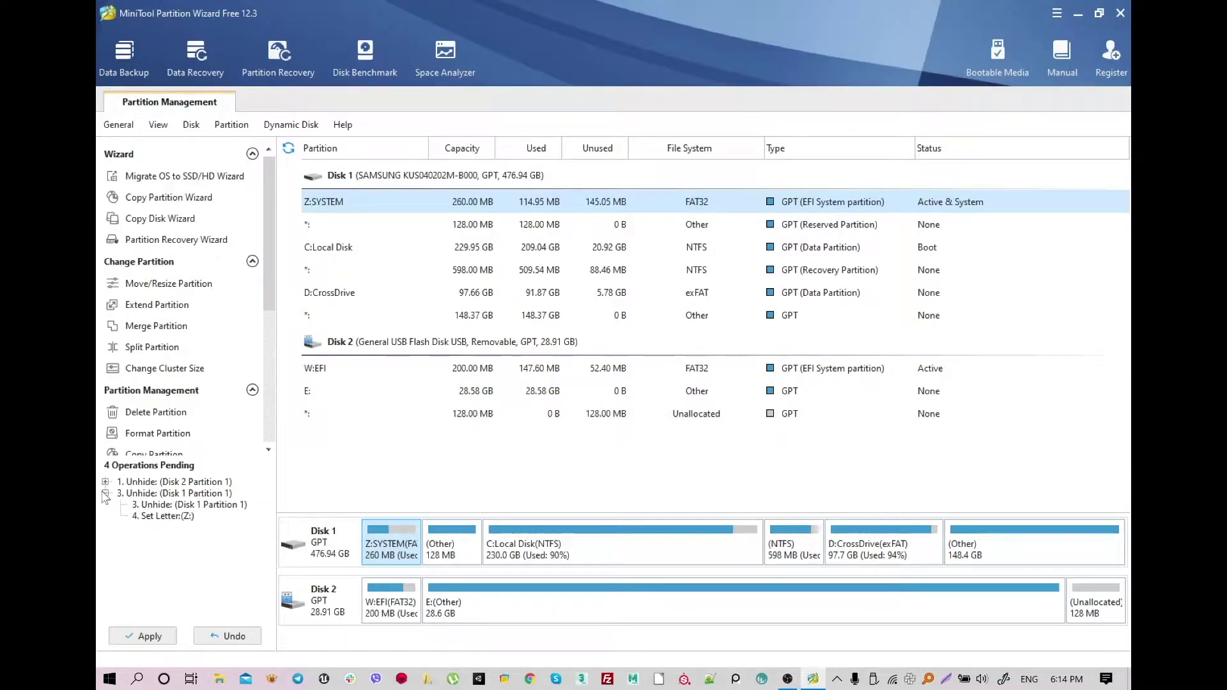
left_click(105, 482)
left_click(142, 635)
left_click(579, 377)
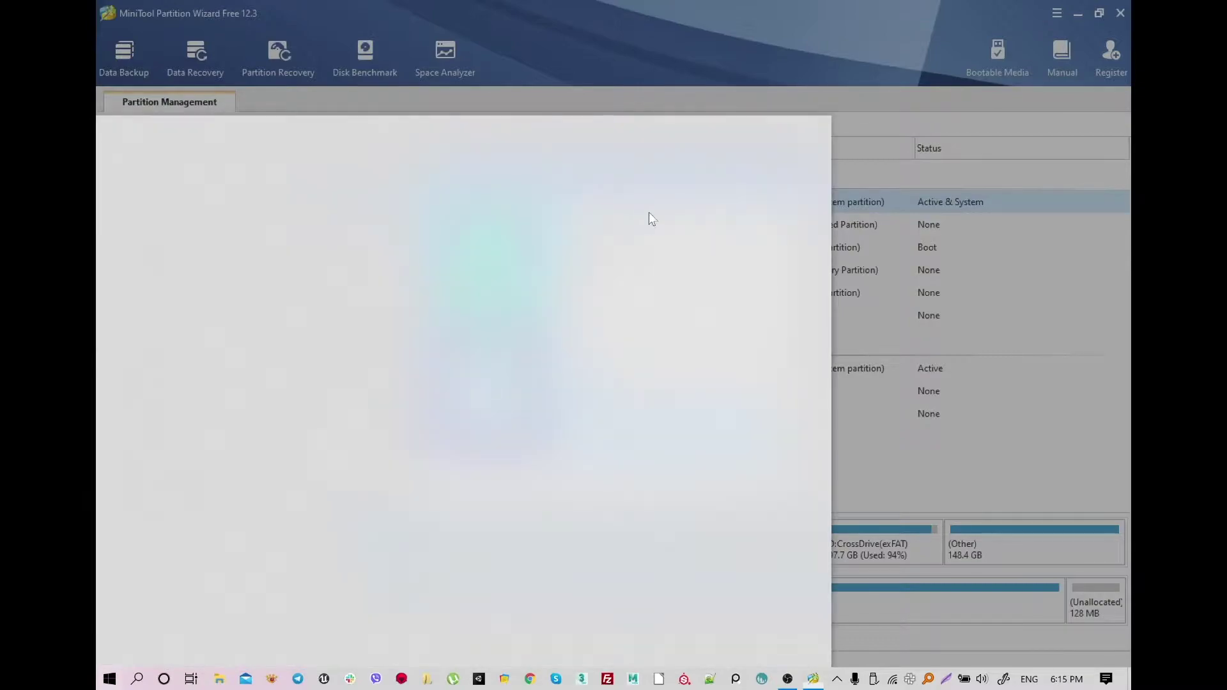
left_click(884, 117)
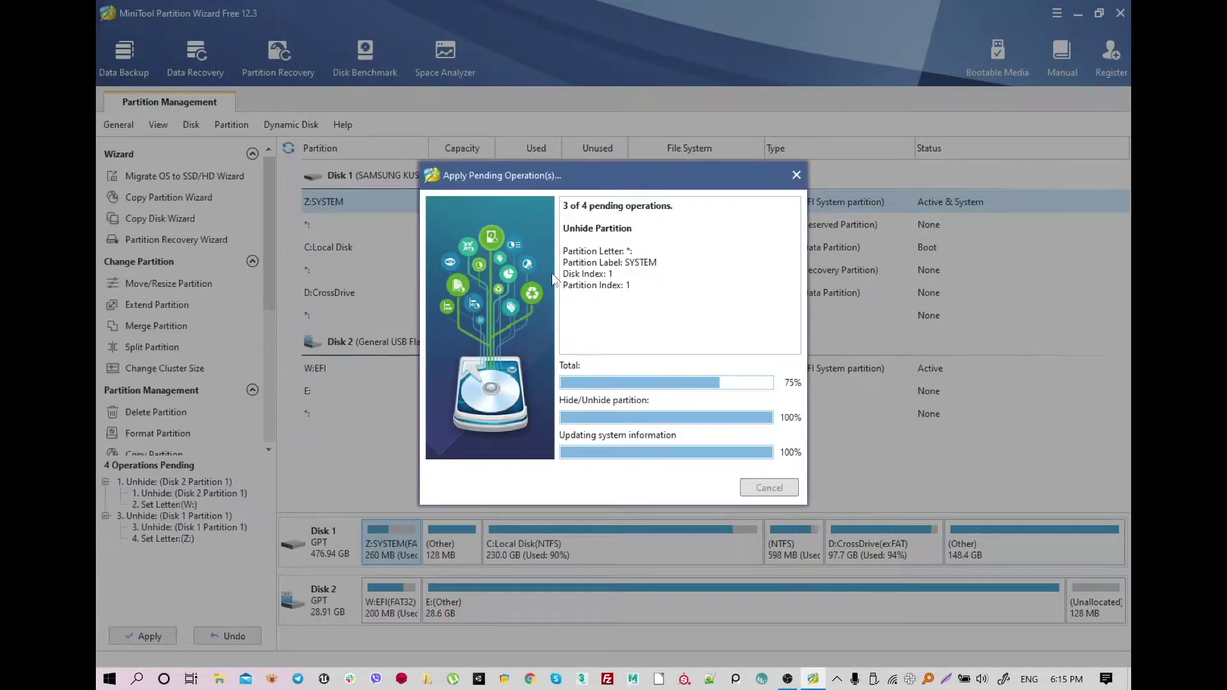
key("super+e")
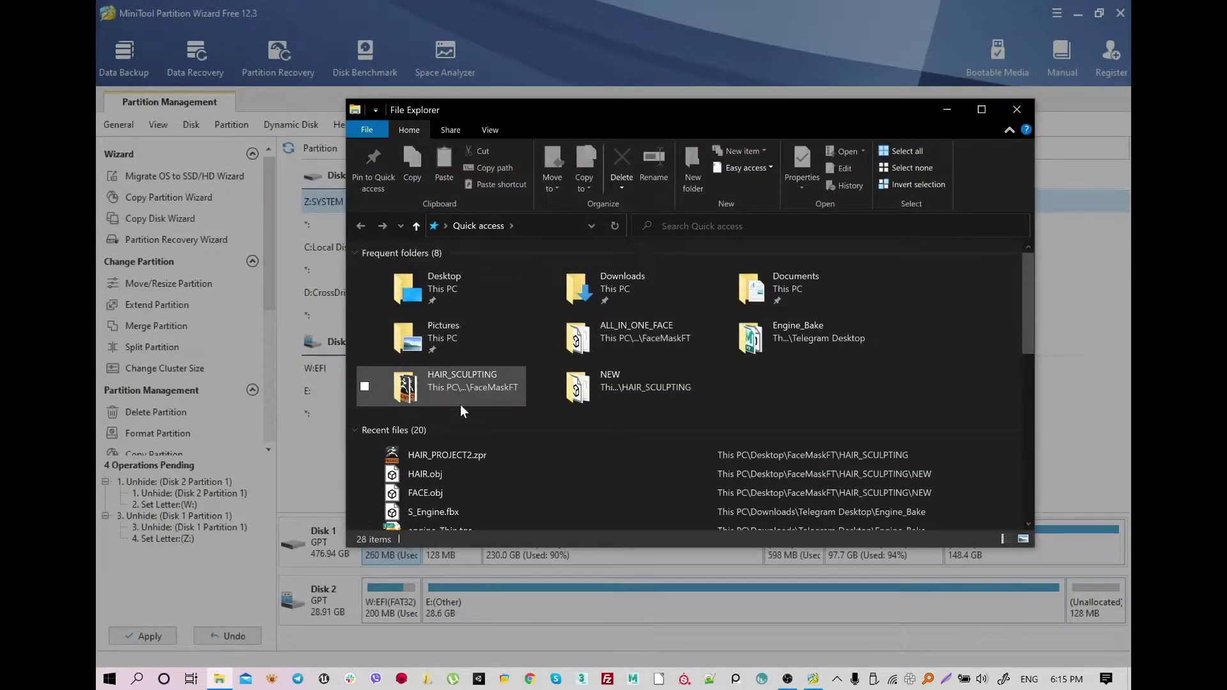
Maximize File Explorer and navigate through This PC to C:\Program Files
double_click(434, 284)
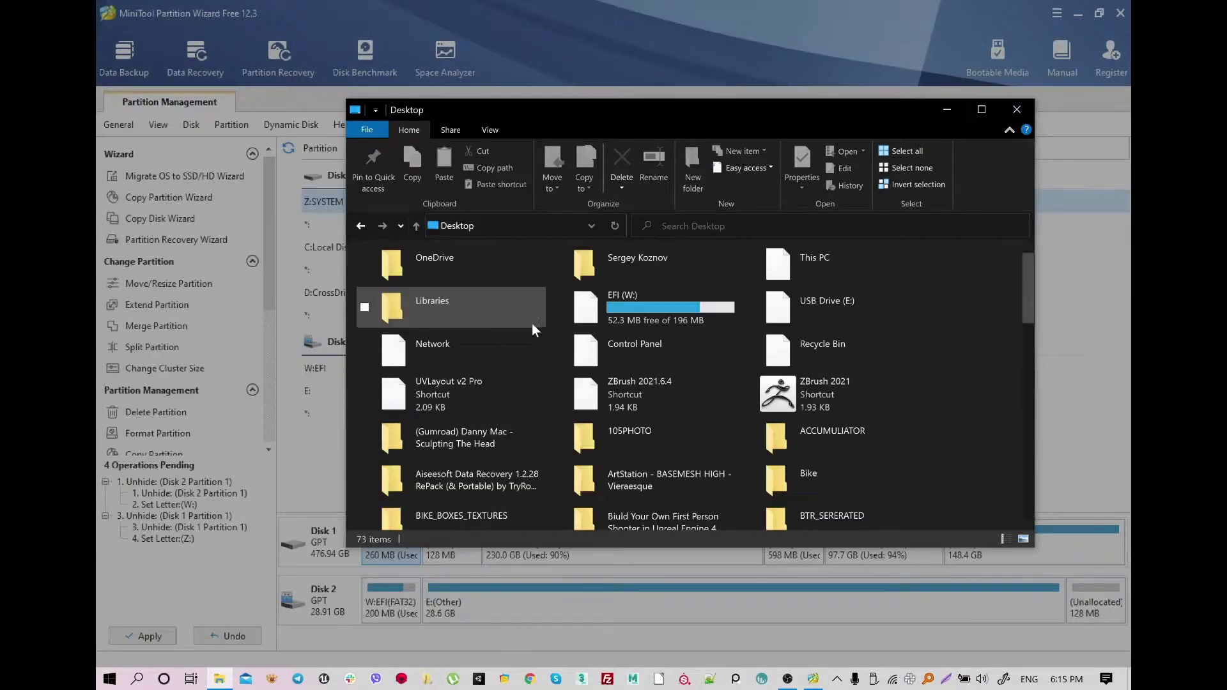
double_click(804, 270)
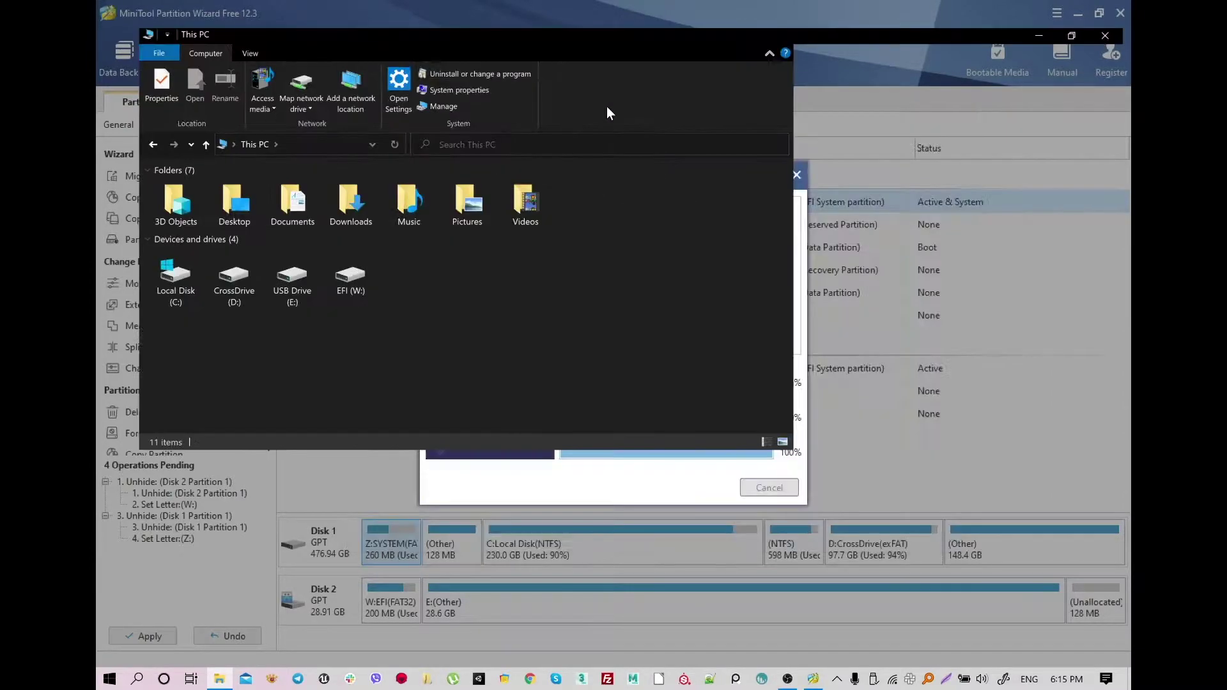
key("super+Up")
left_click(133, 259)
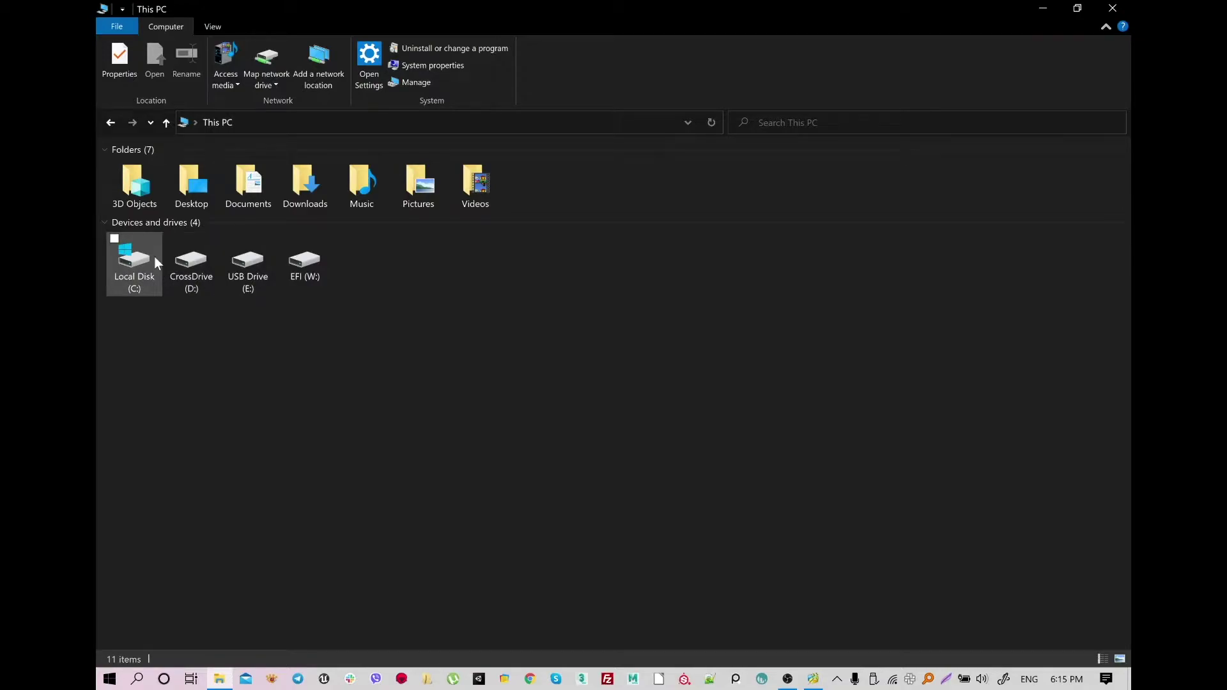
double_click(130, 262)
left_click(189, 218)
left_click(189, 202)
double_click(189, 201)
Run Explorer++.exe from explorer++_1.3.5_x64 as administrator and approve the prompt
double_click(148, 216)
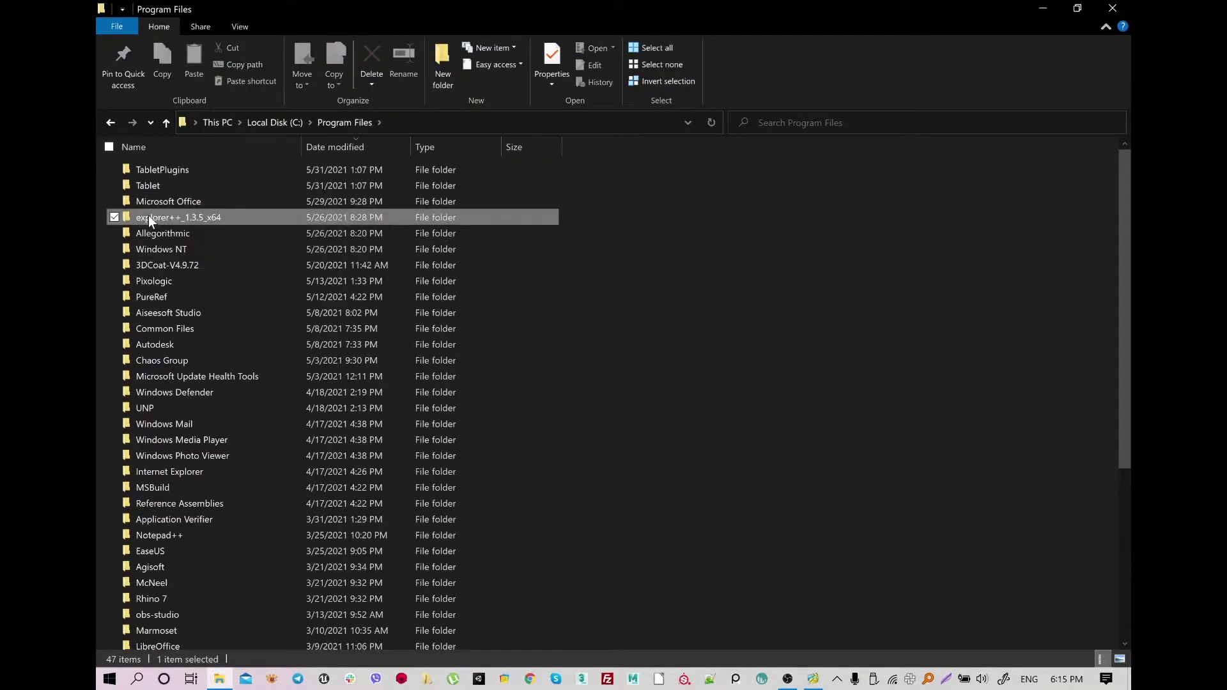
left_click(170, 188)
right_click(170, 187)
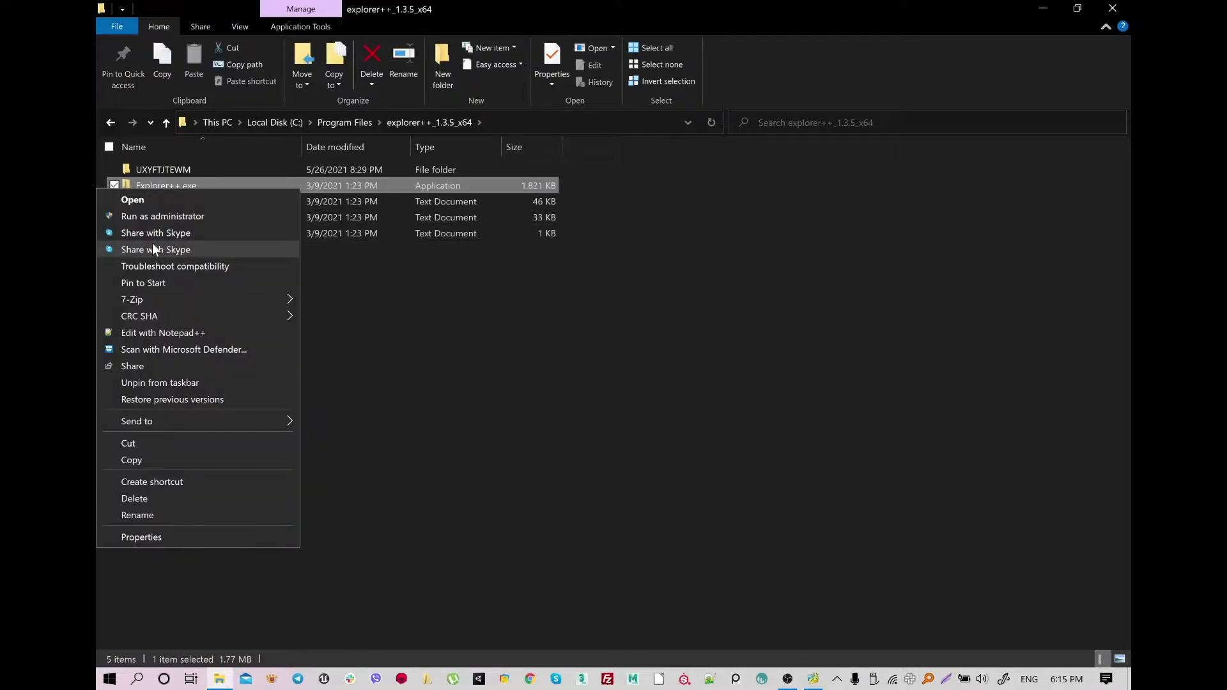
left_click(146, 216)
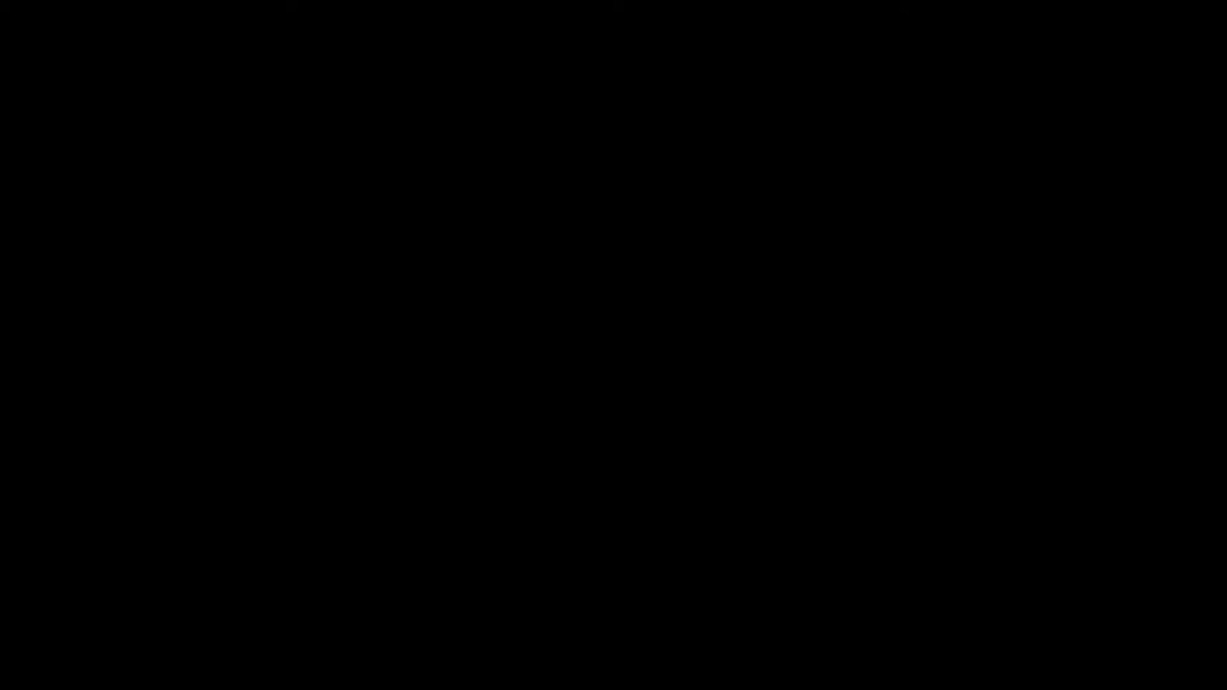
key("alt+y")
Expand This PC in Explorer++, dismiss the MiniTool success message, and maximize Explorer++
left_click_drag(802, 95, 507, 53)
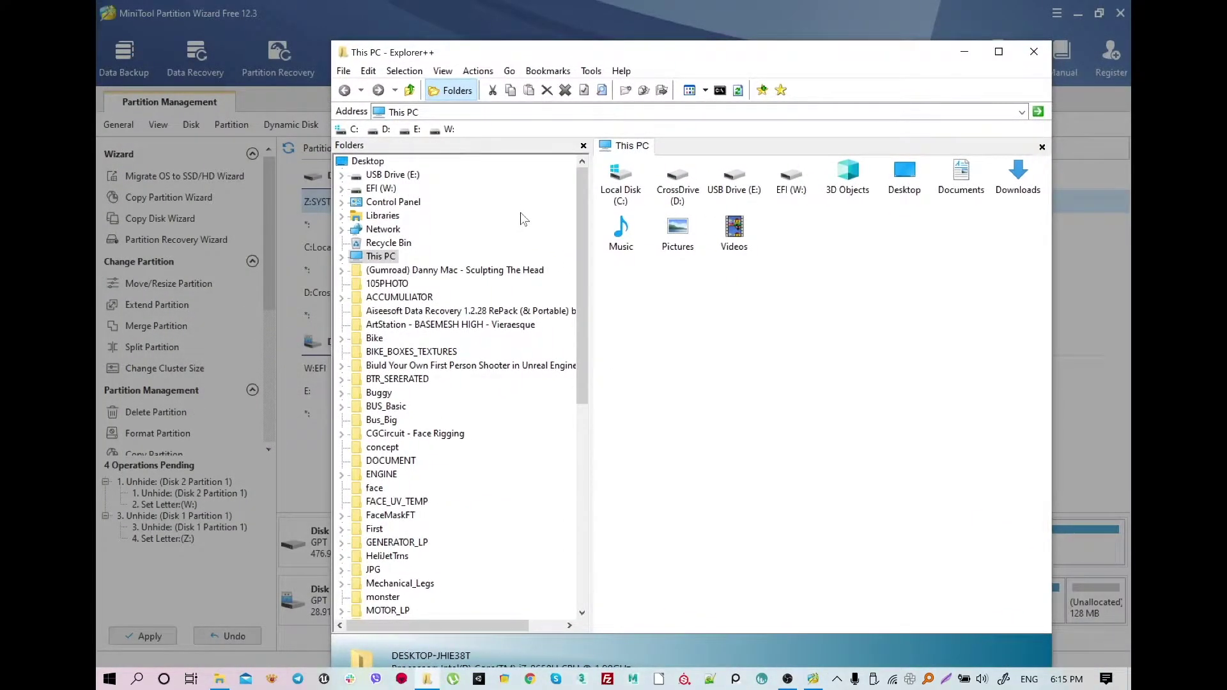
left_click(341, 257)
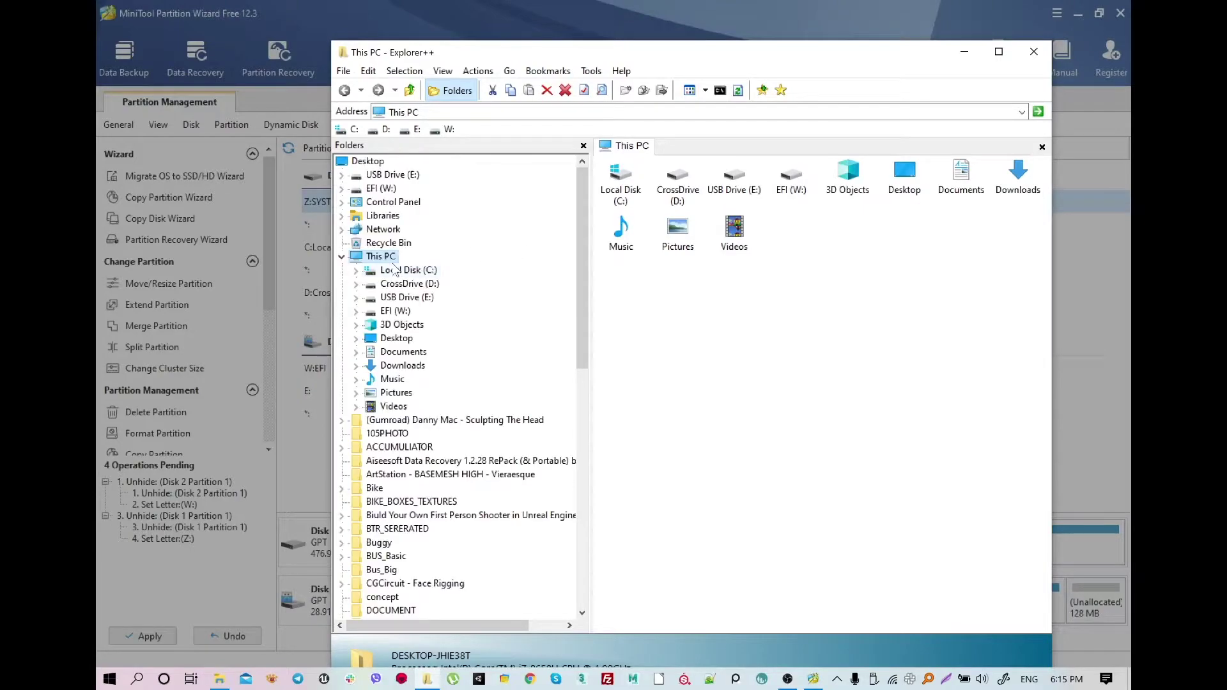
left_click_drag(665, 65, 599, 454)
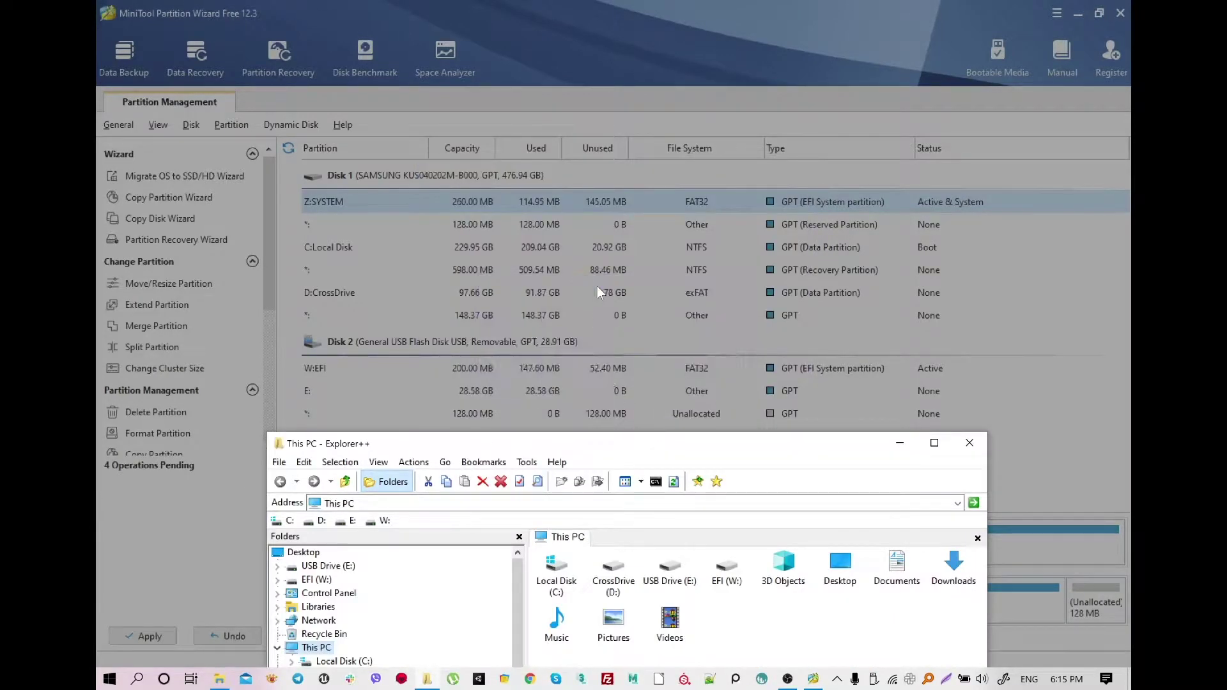
left_click(617, 368)
left_click(427, 678)
left_click_drag(554, 514, 554, 43)
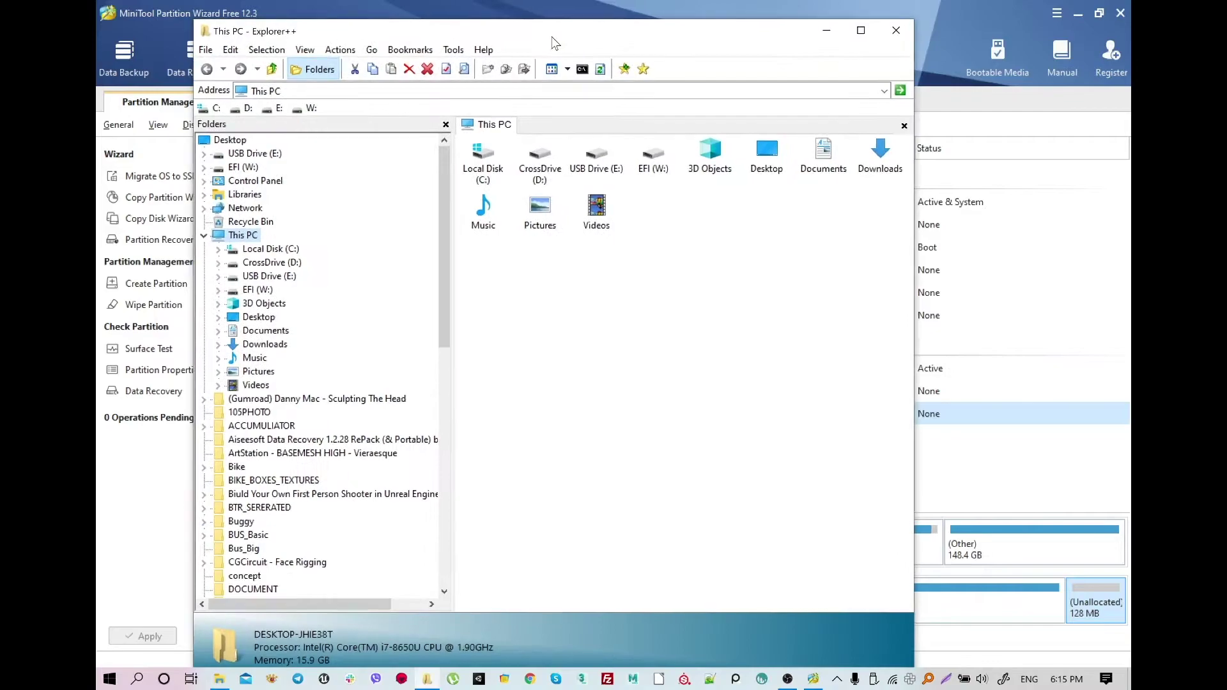
left_click(858, 35)
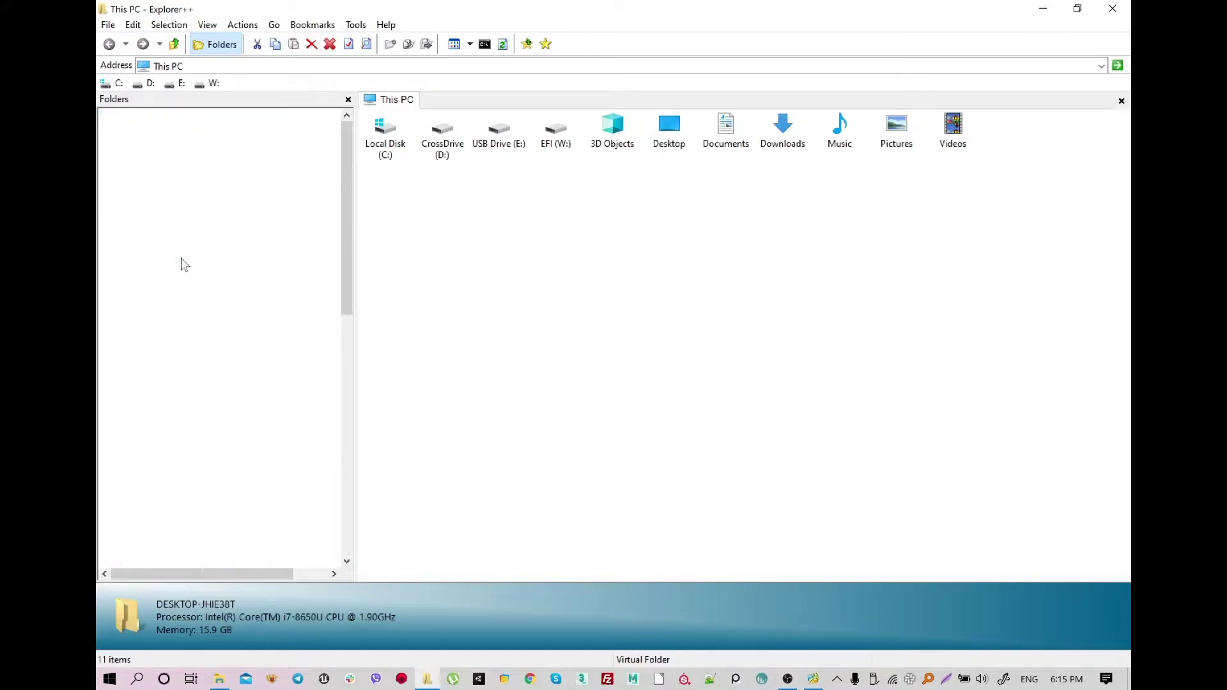
Try USB Drive (E:), declining the format prompt and dismissing the not-accessible error
left_click(188, 254)
left_click(713, 359)
left_click(781, 365)
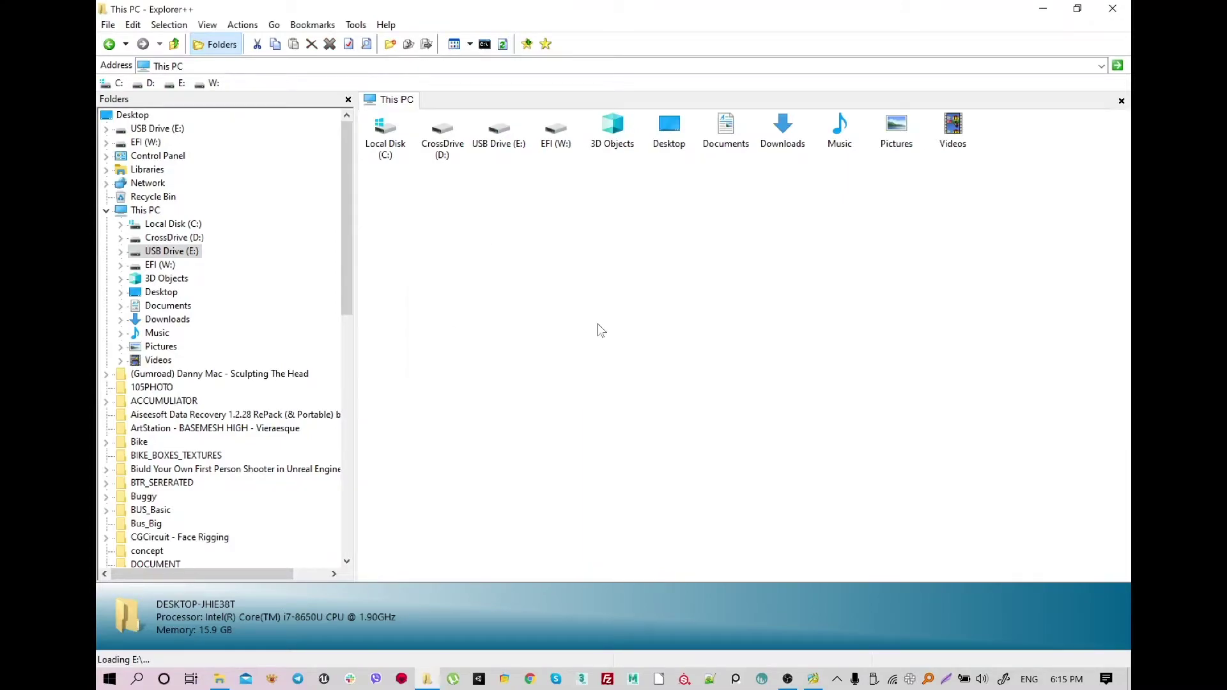
Expand EFI (W:) and its EFI folder, exploring the OC, BACKUP and CLOVER subfolders in the tree
key("Down")
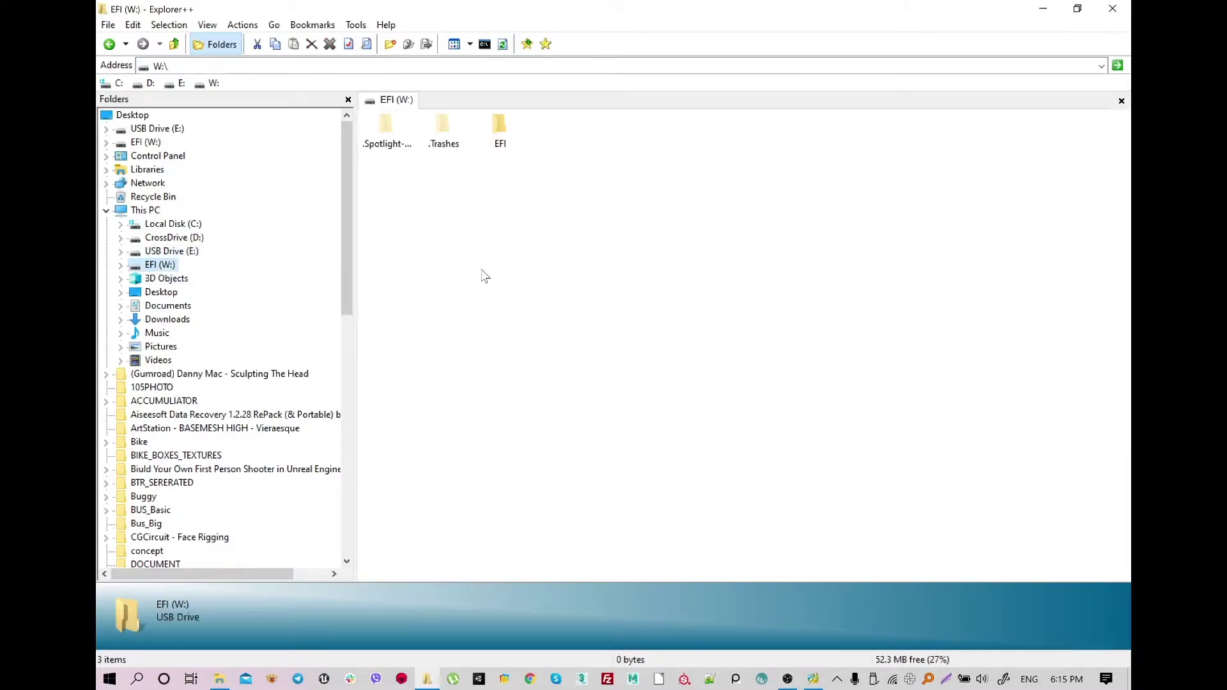
left_click(121, 264)
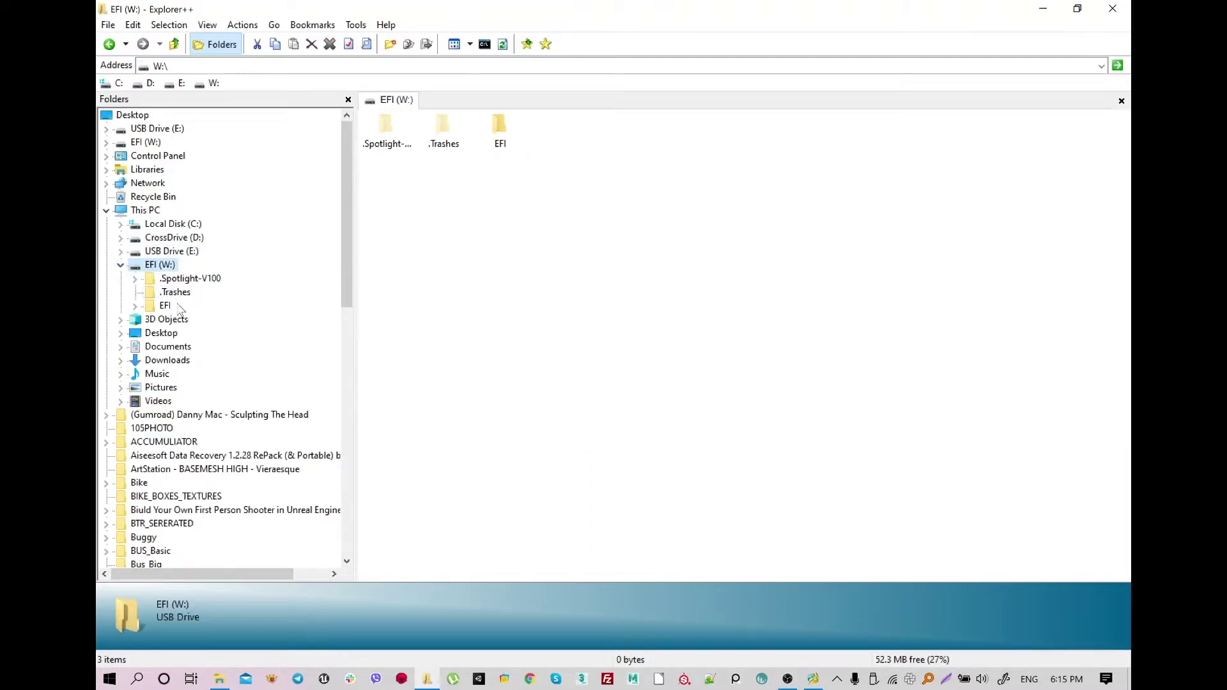
left_click(135, 306)
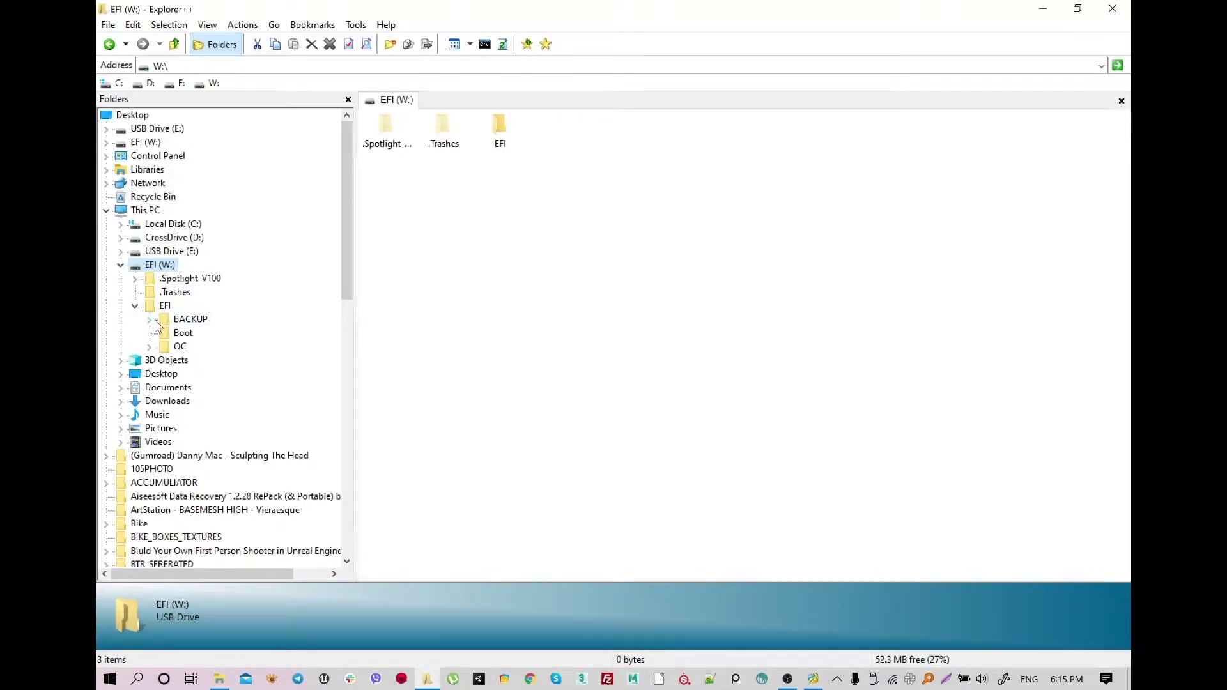
left_click(164, 305)
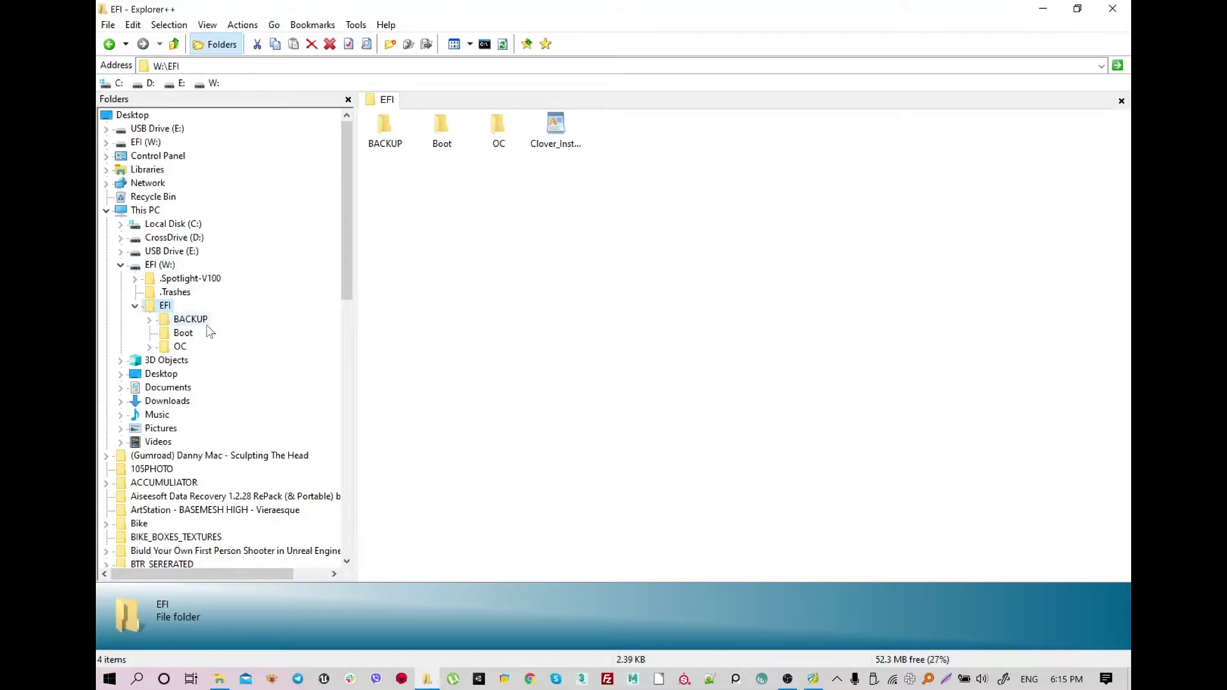
left_click(150, 347)
left_click(150, 319)
left_click(150, 319)
left_click(150, 319)
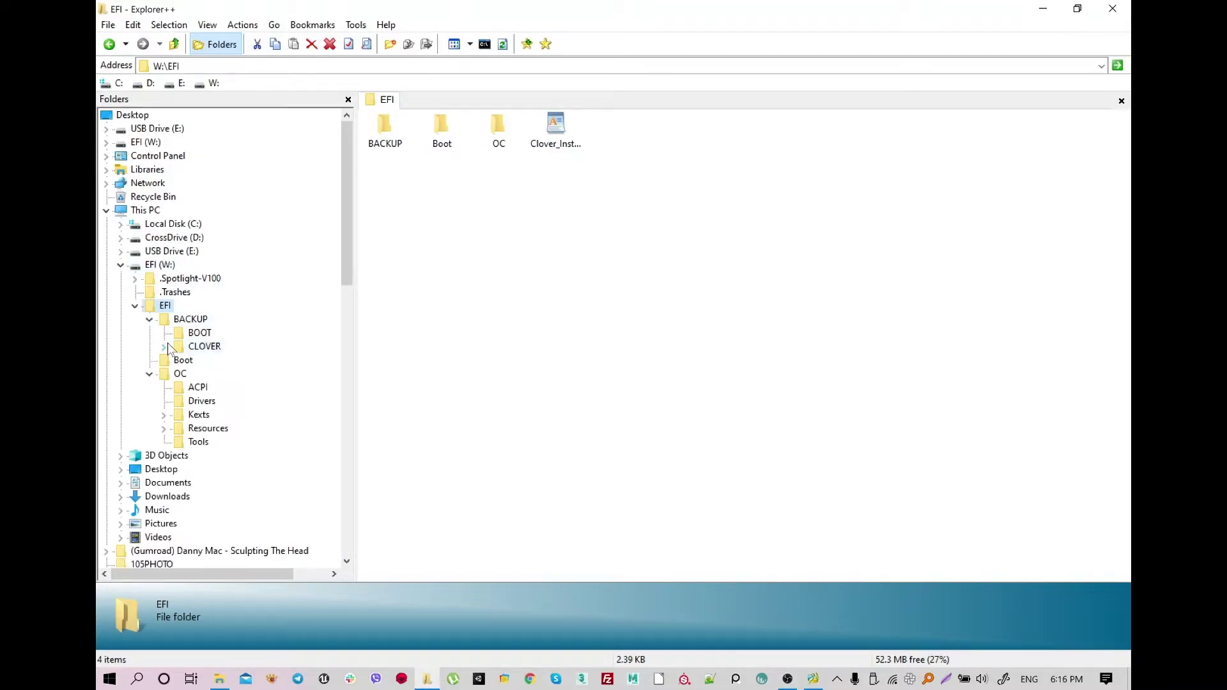
left_click(163, 347)
left_click(163, 347)
left_click(150, 319)
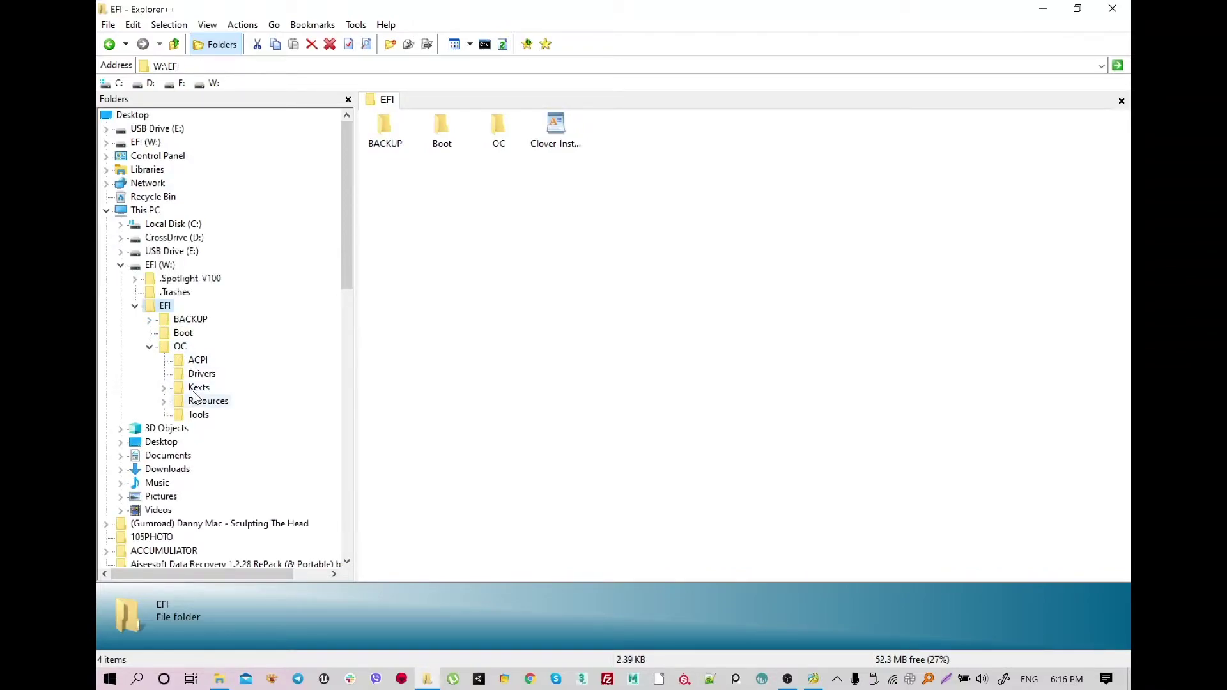
View the Boot and OC folder contents, return to W:\EFI, and shrink Explorer++
left_click(182, 333)
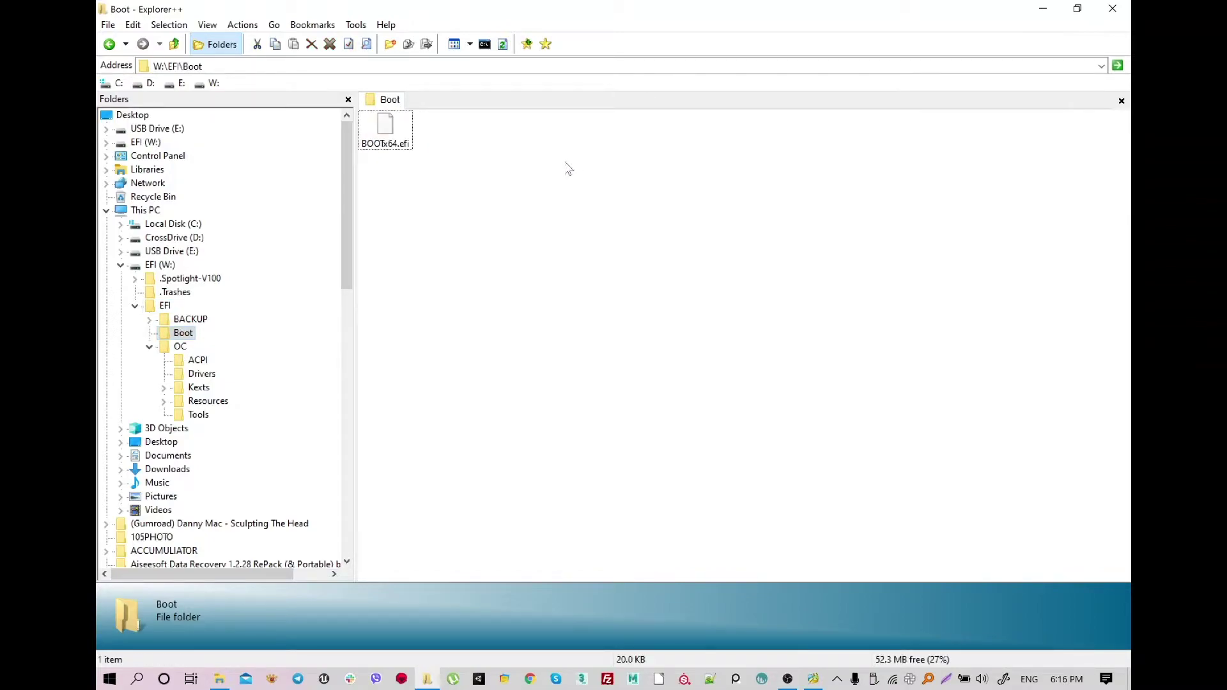
left_click(181, 346)
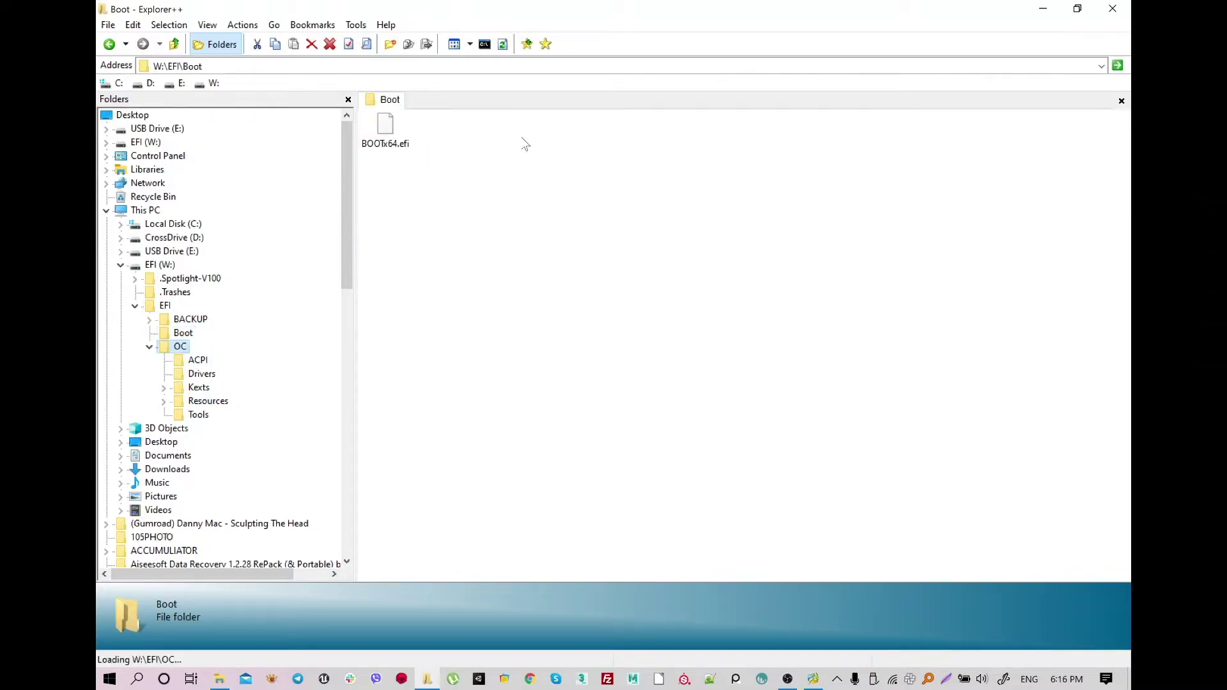
left_click(181, 312)
left_click(556, 131)
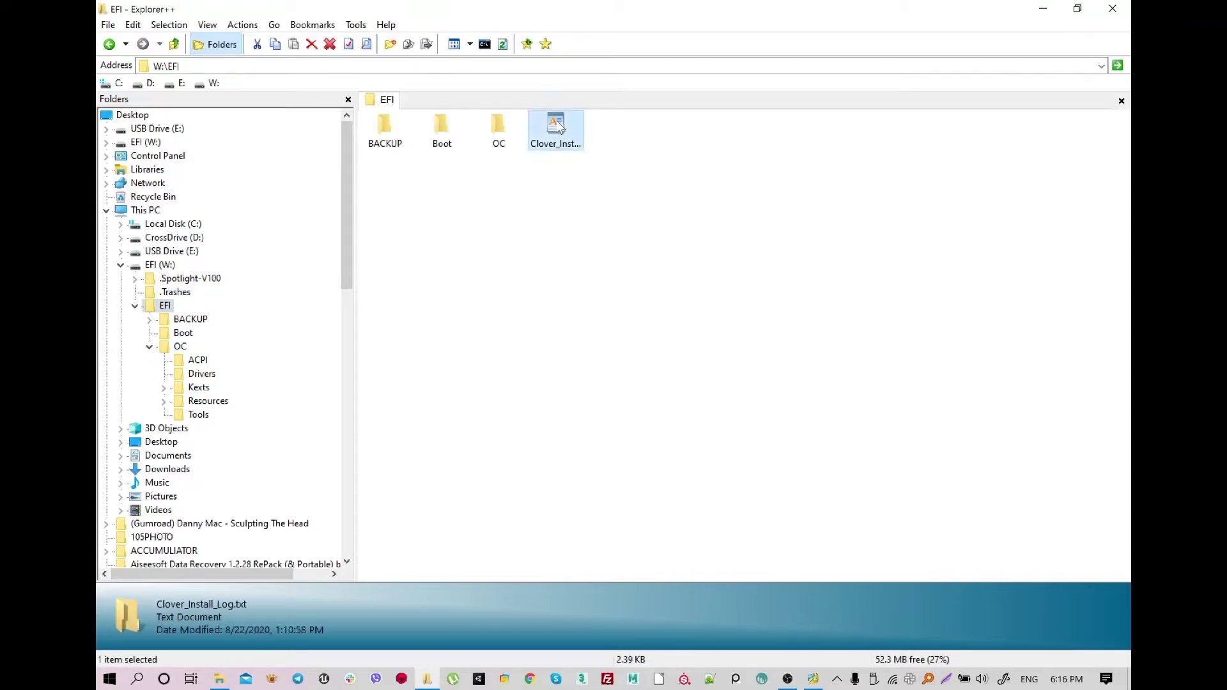
left_click(450, 413)
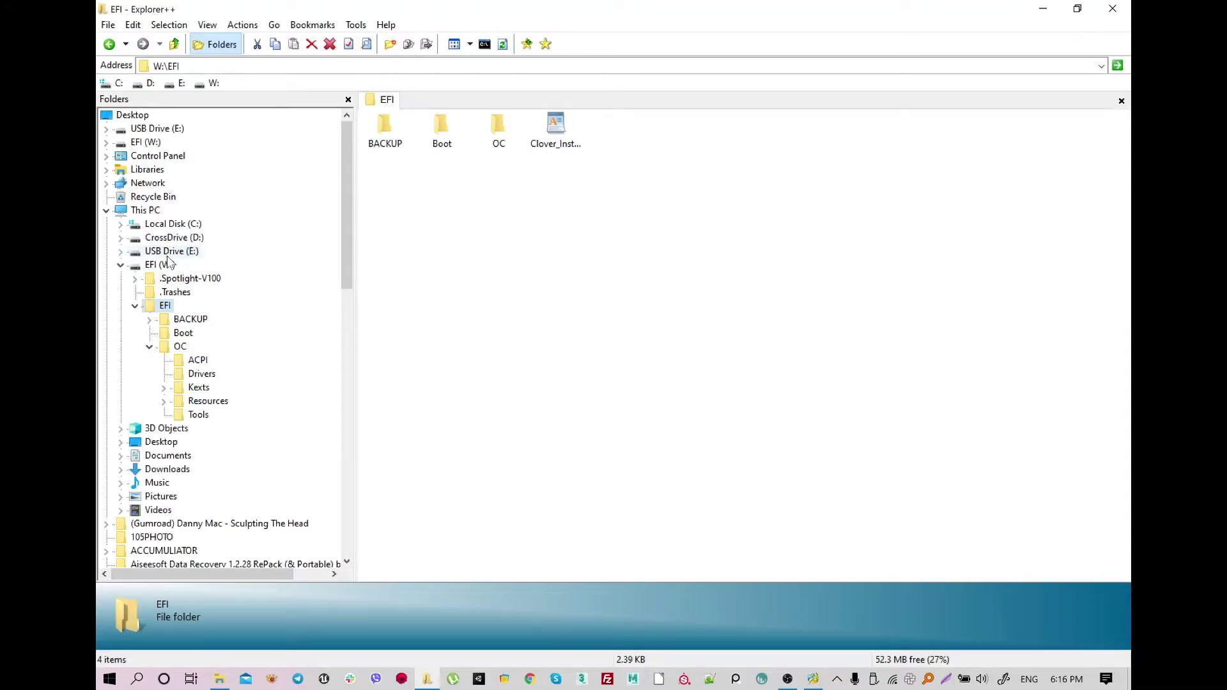
left_click_drag(822, 7, 694, 574)
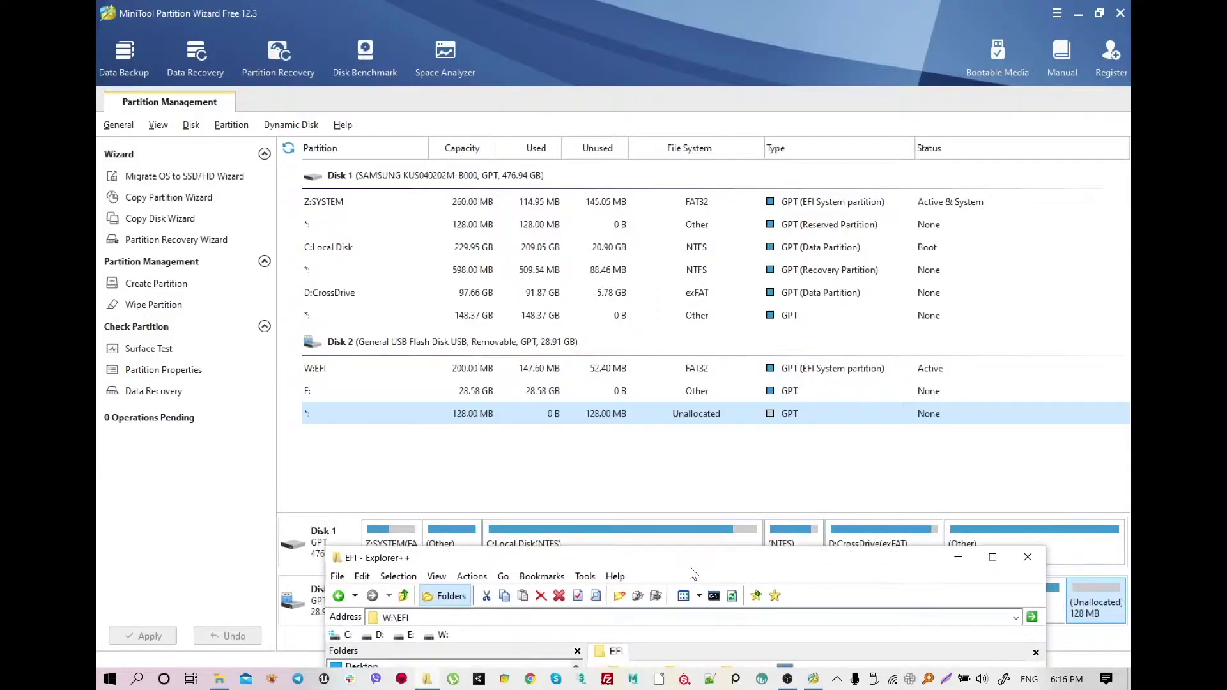
Select Z:SYSTEM in MiniTool, then bring Explorer++ back to the front via Task View
left_click_drag(569, 562, 824, 507)
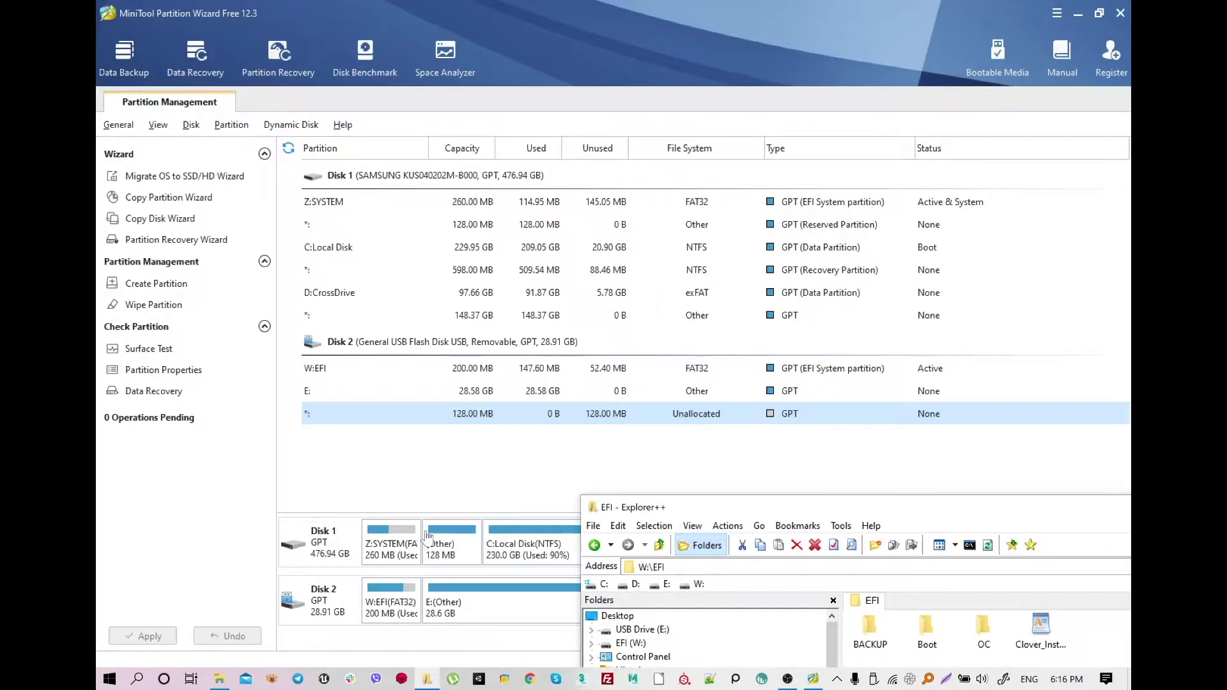
left_click(391, 546)
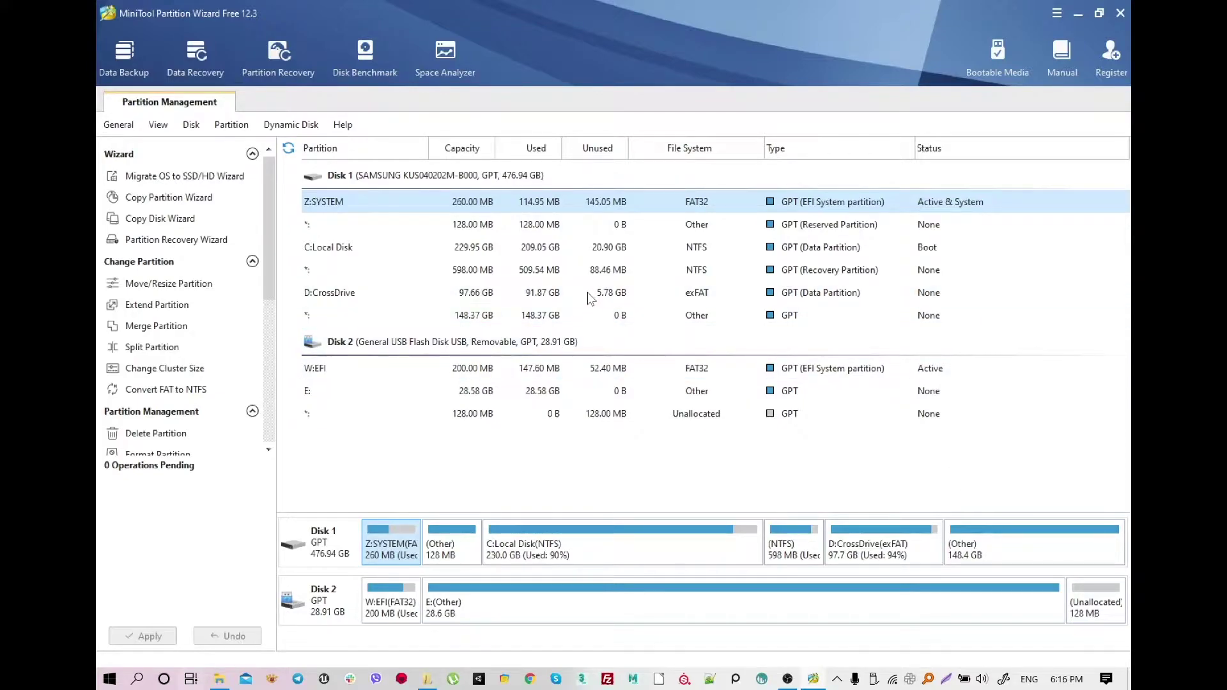
key("super+Tab")
key("Right")
key("Return")
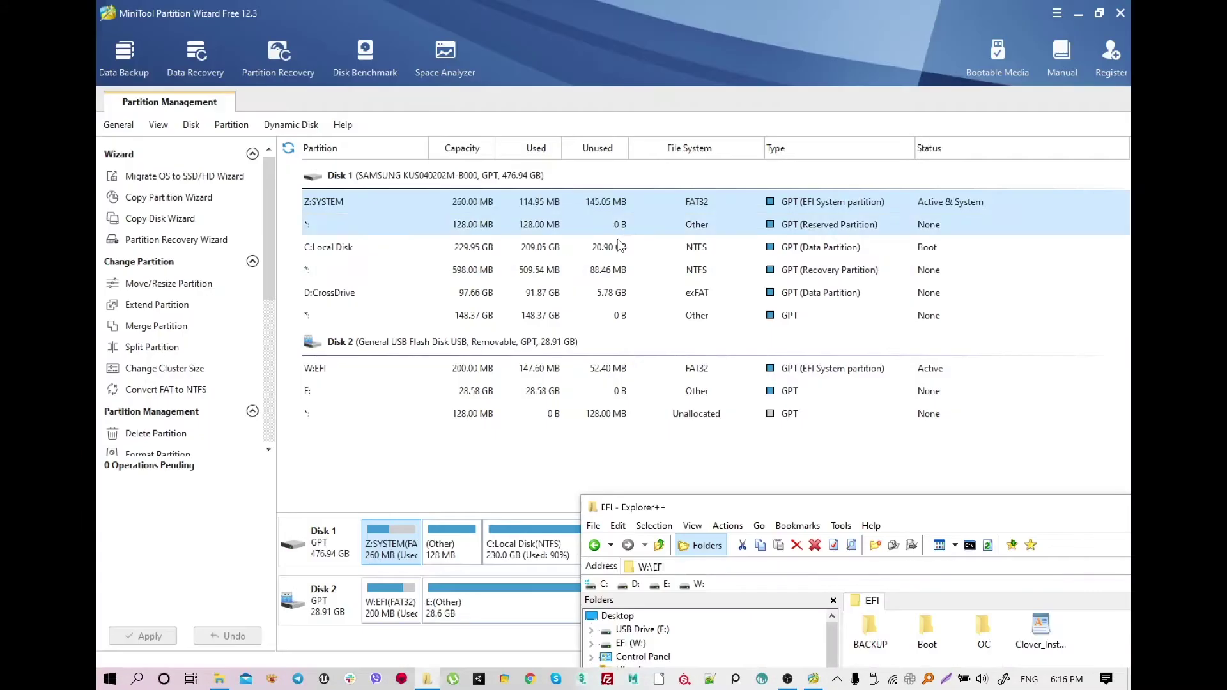
left_click_drag(659, 506, 511, 62)
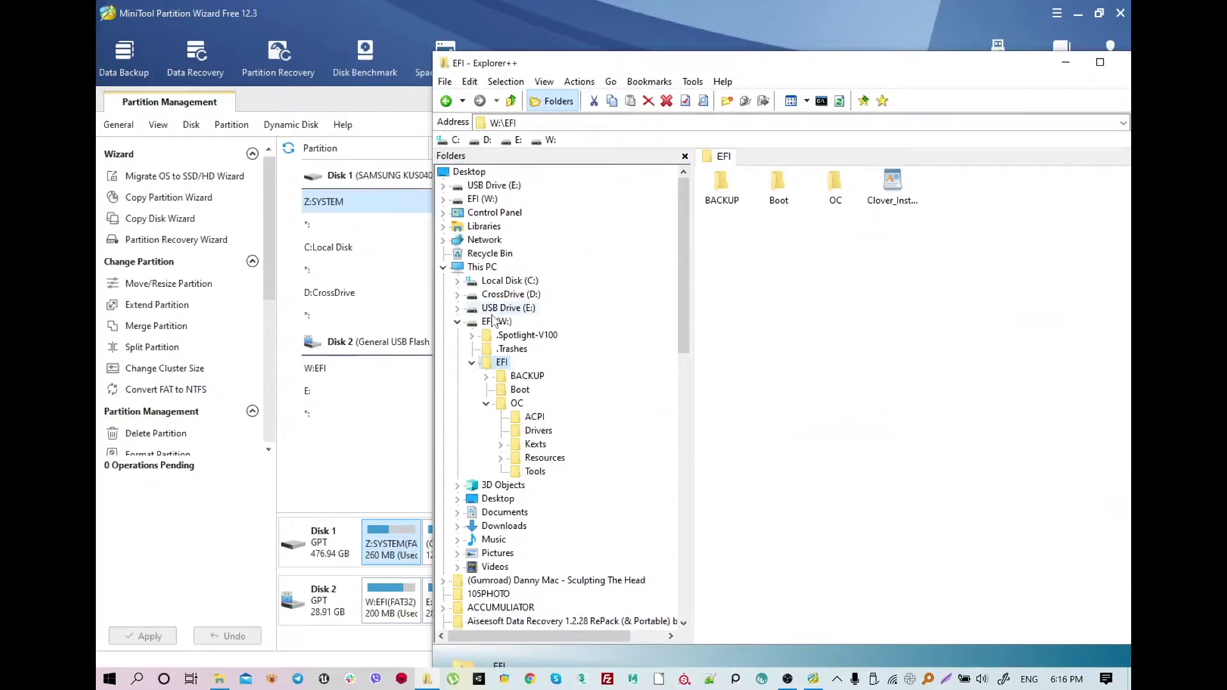
Return Explorer++ from EFI (W:) to This PC, showing EFI (W:) and SYSTEM (Z:)
left_click(458, 322)
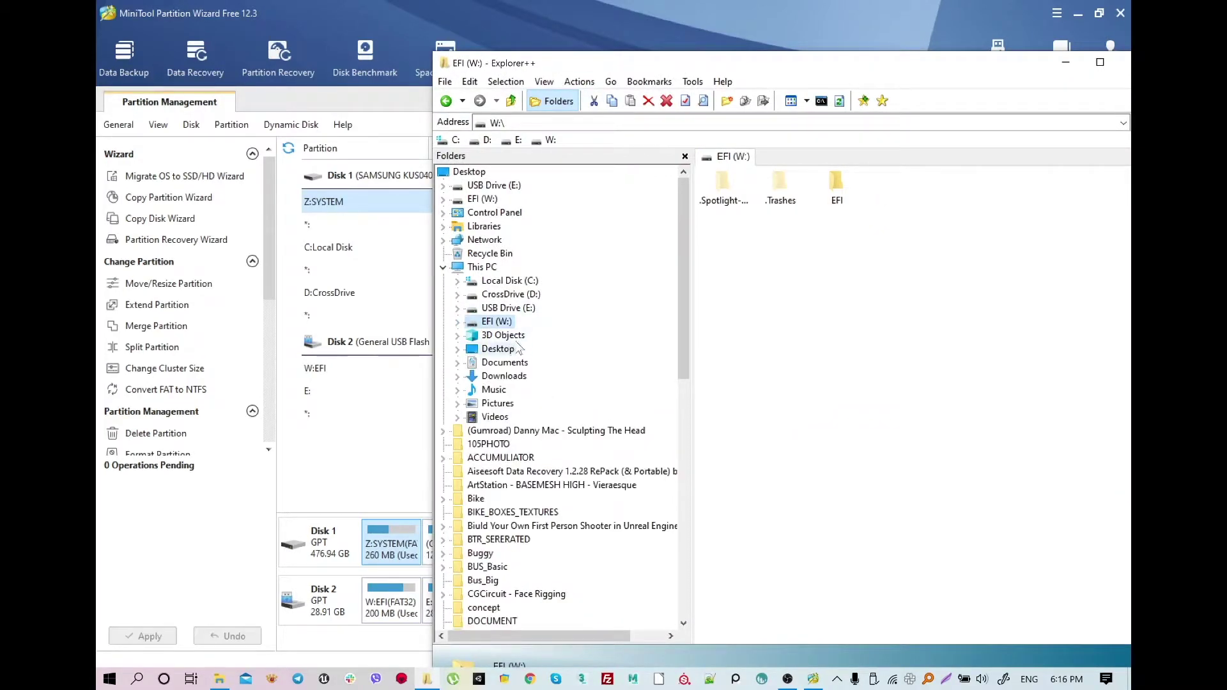
left_click(496, 268)
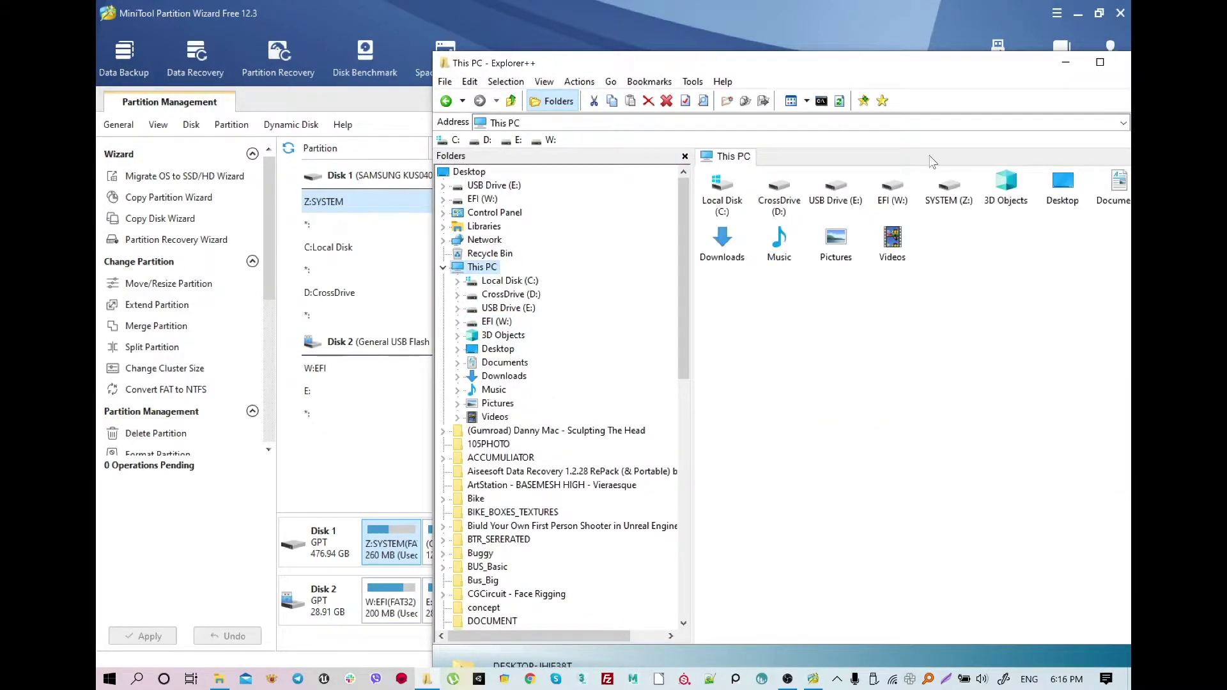
left_click_drag(903, 72, 723, 113)
right_click(745, 366)
left_click(754, 345)
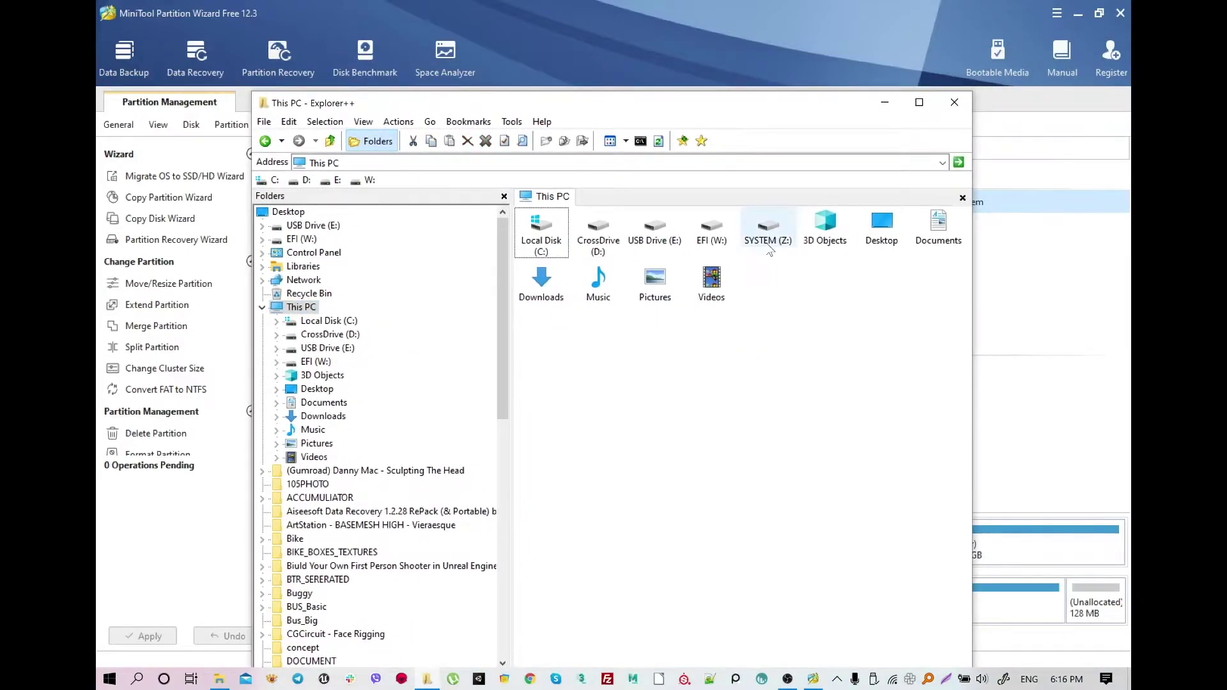
left_click(712, 237)
Open Z:\EFI on the SYSTEM drive and widen the Explorer++ window
mouse_move(712, 248)
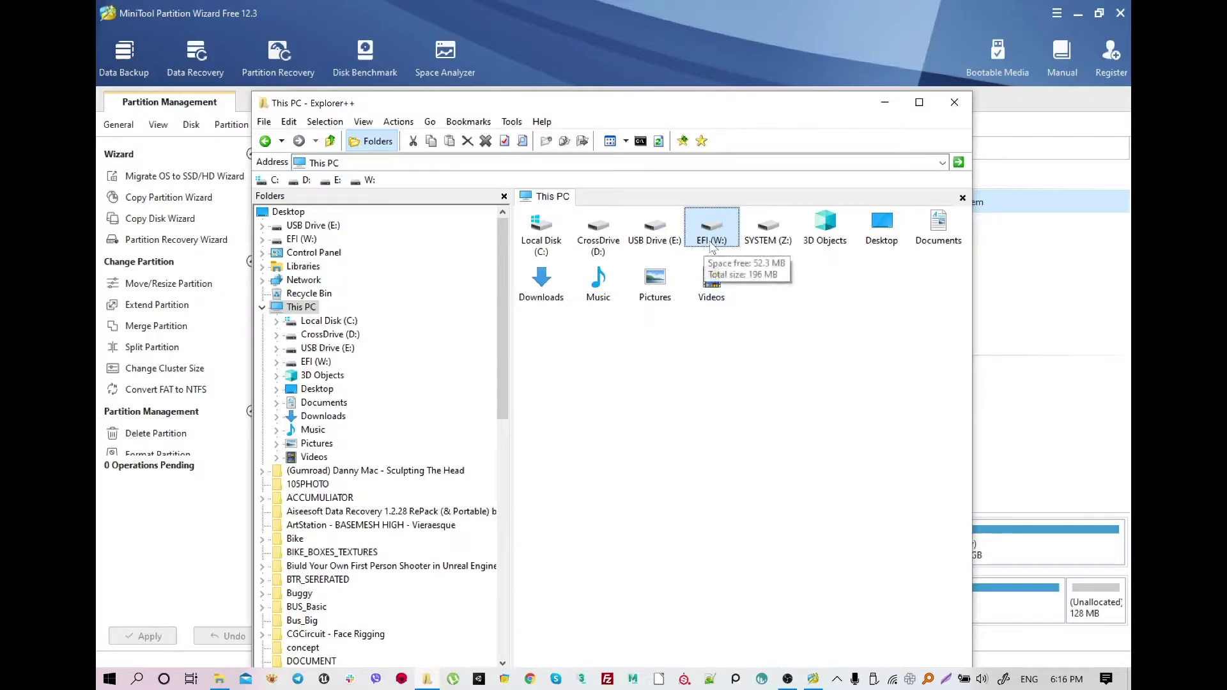
left_click(769, 229)
double_click(769, 229)
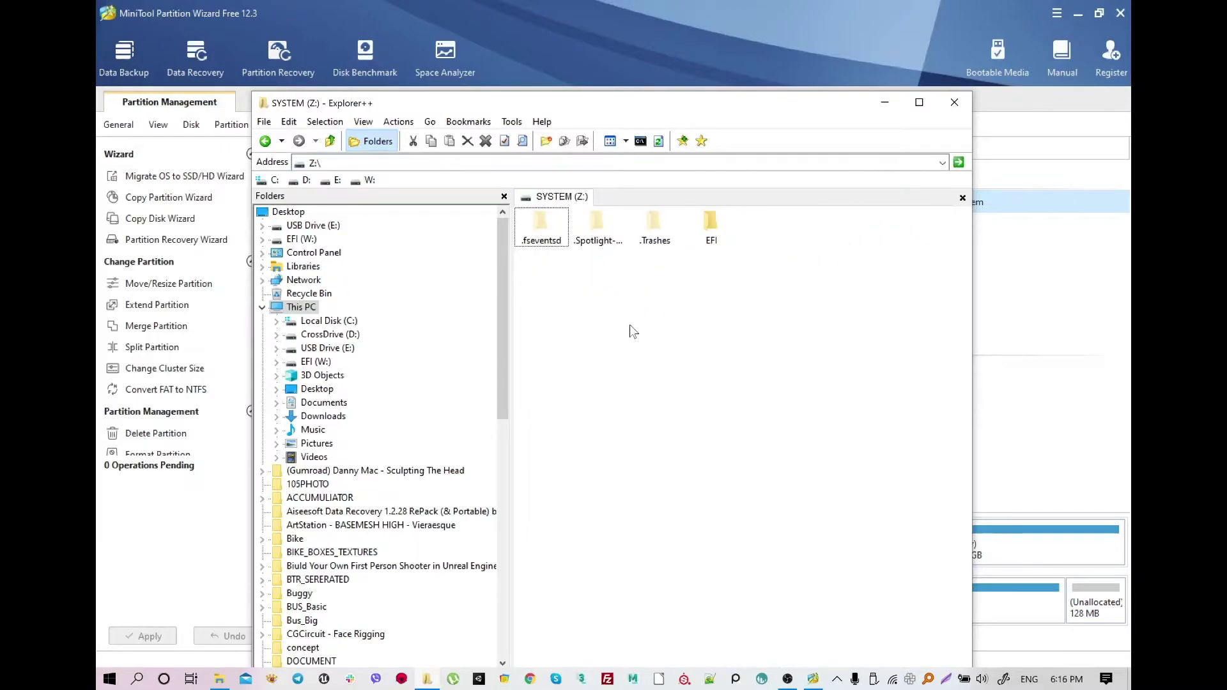
left_click(711, 233)
double_click(709, 235)
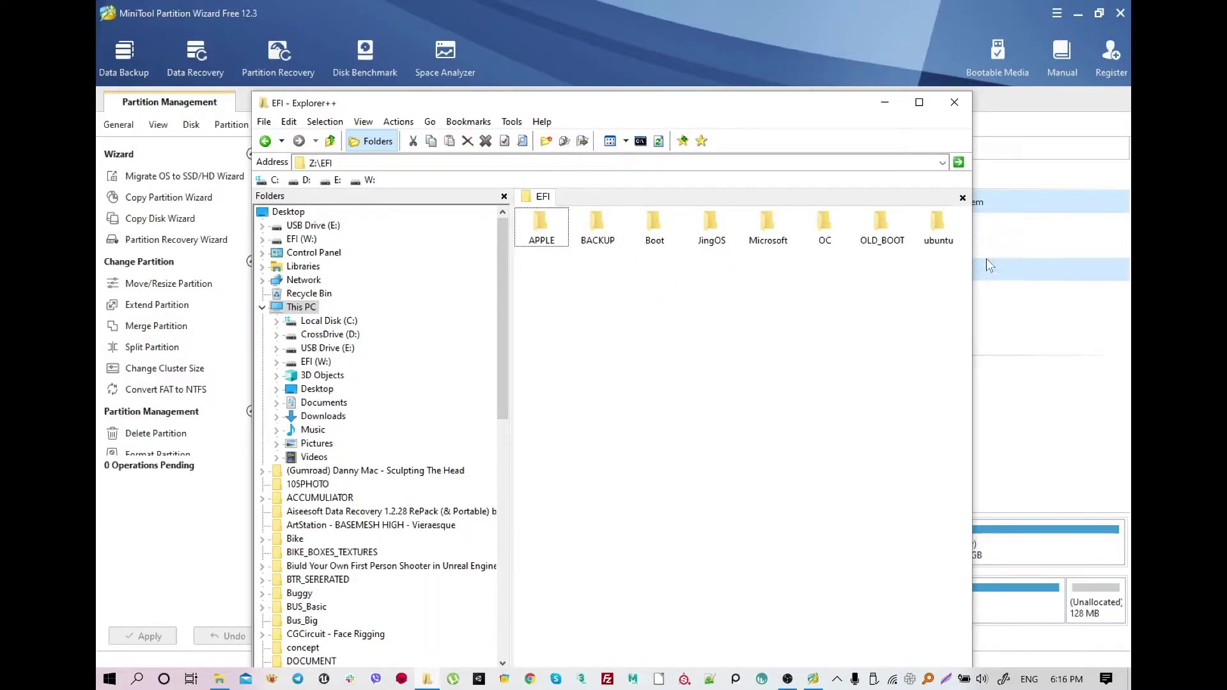
left_click_drag(972, 268, 1067, 269)
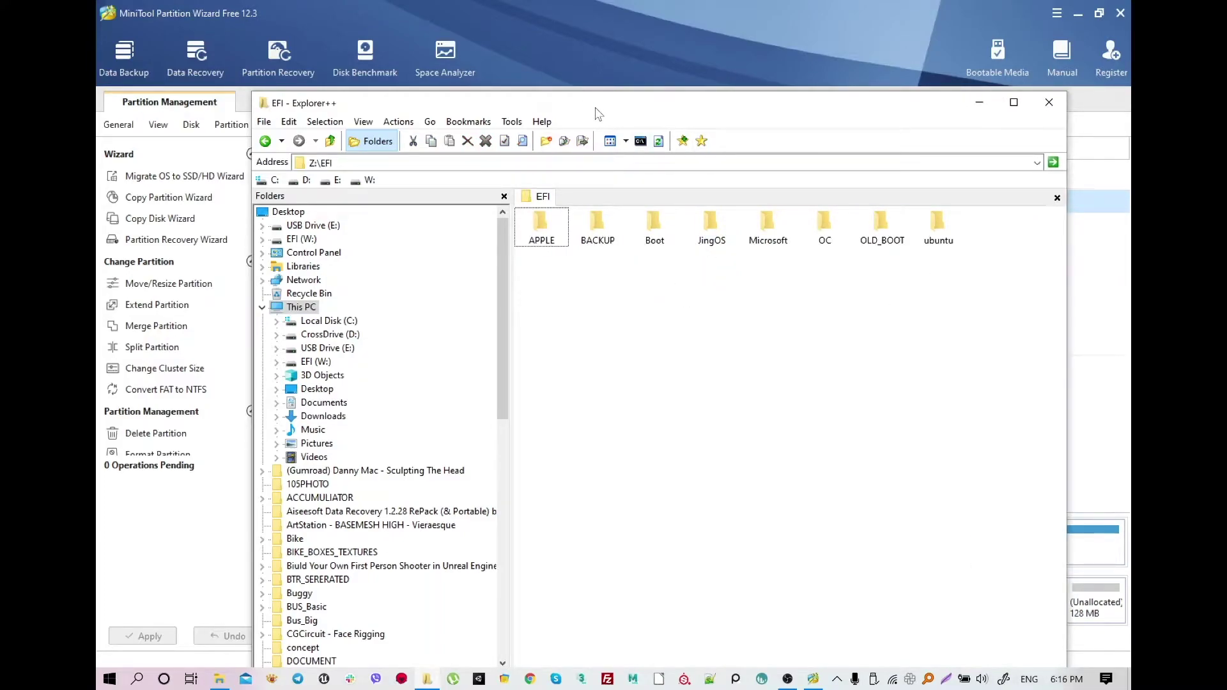
left_click_drag(598, 113, 540, 89)
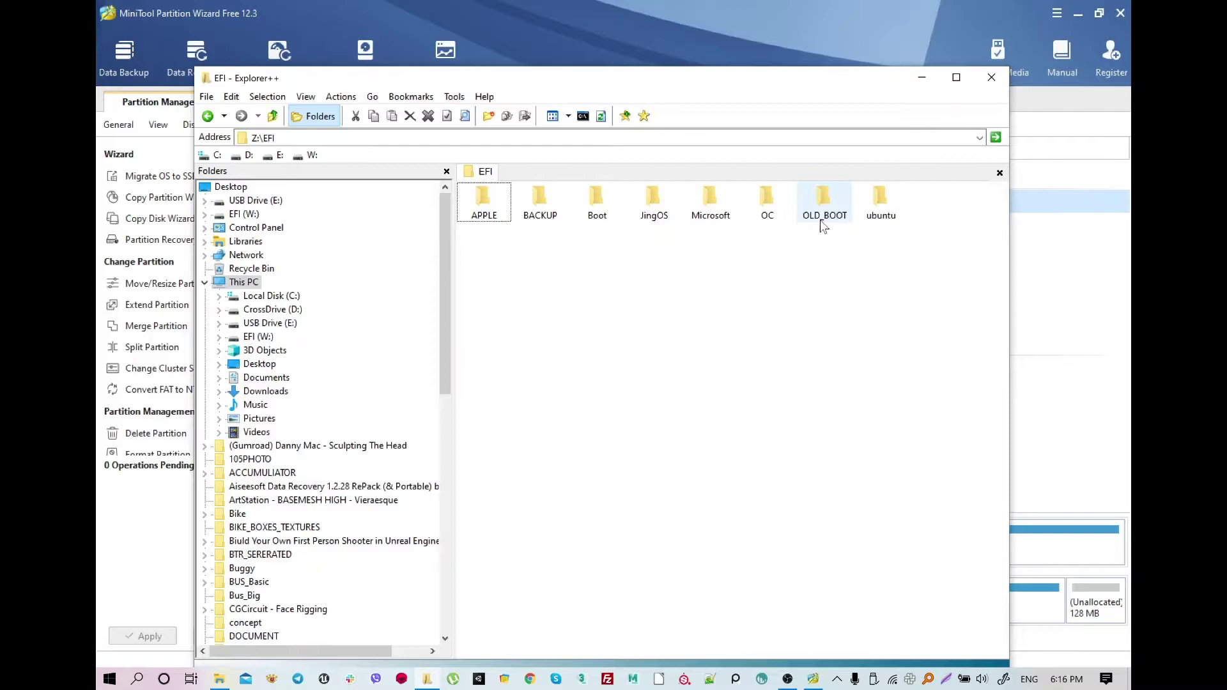
Select the eight EFI folders, then individually APPLE, BACKUP, Boot and JingOS
left_click(650, 213)
left_click(610, 270)
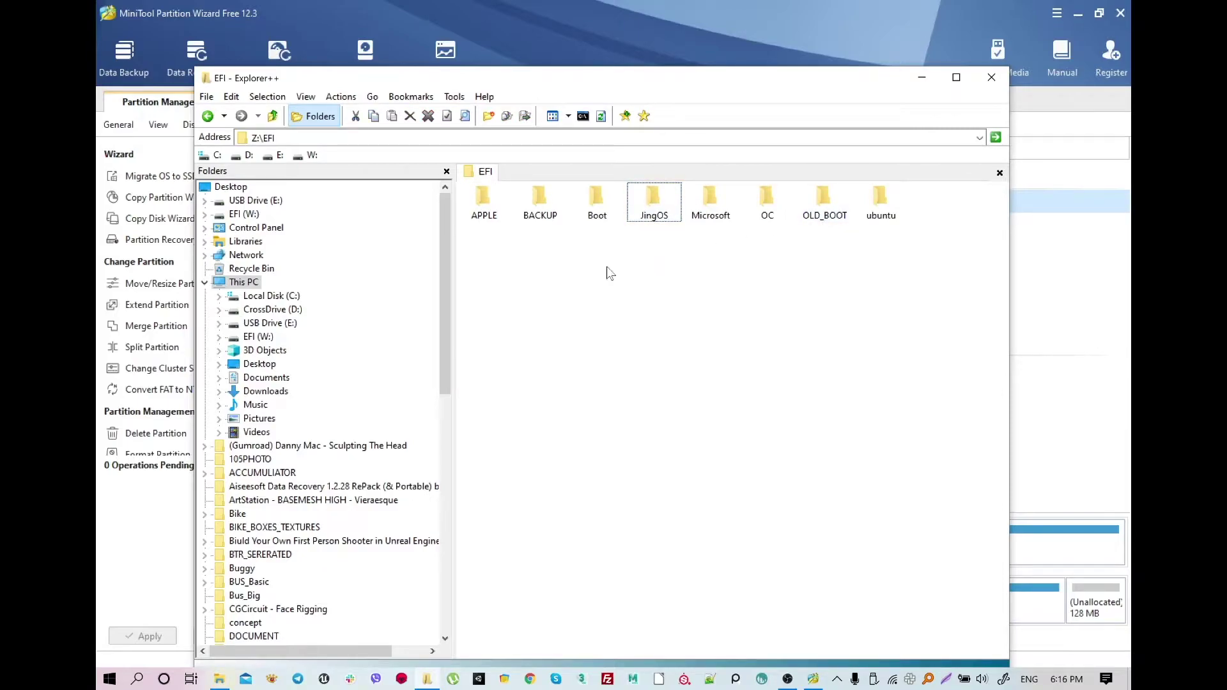
left_click_drag(913, 254, 475, 201)
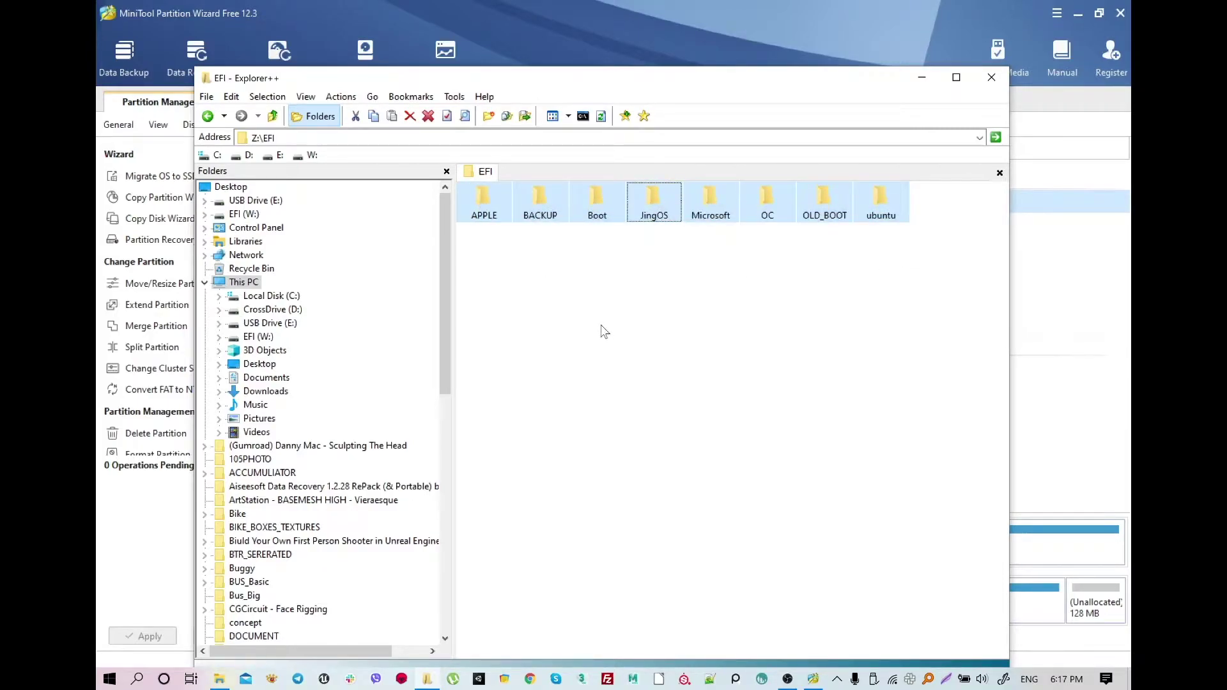
left_click(606, 328)
left_click(502, 219)
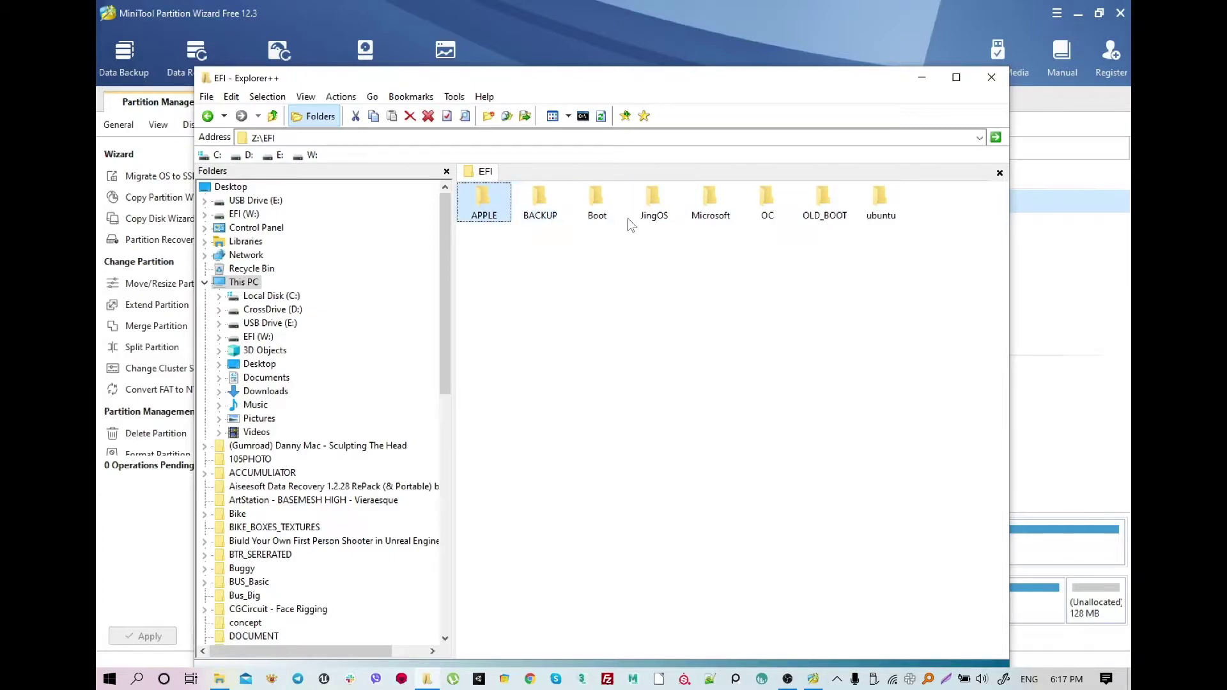
left_click(541, 206)
left_click(623, 219)
left_click(671, 204)
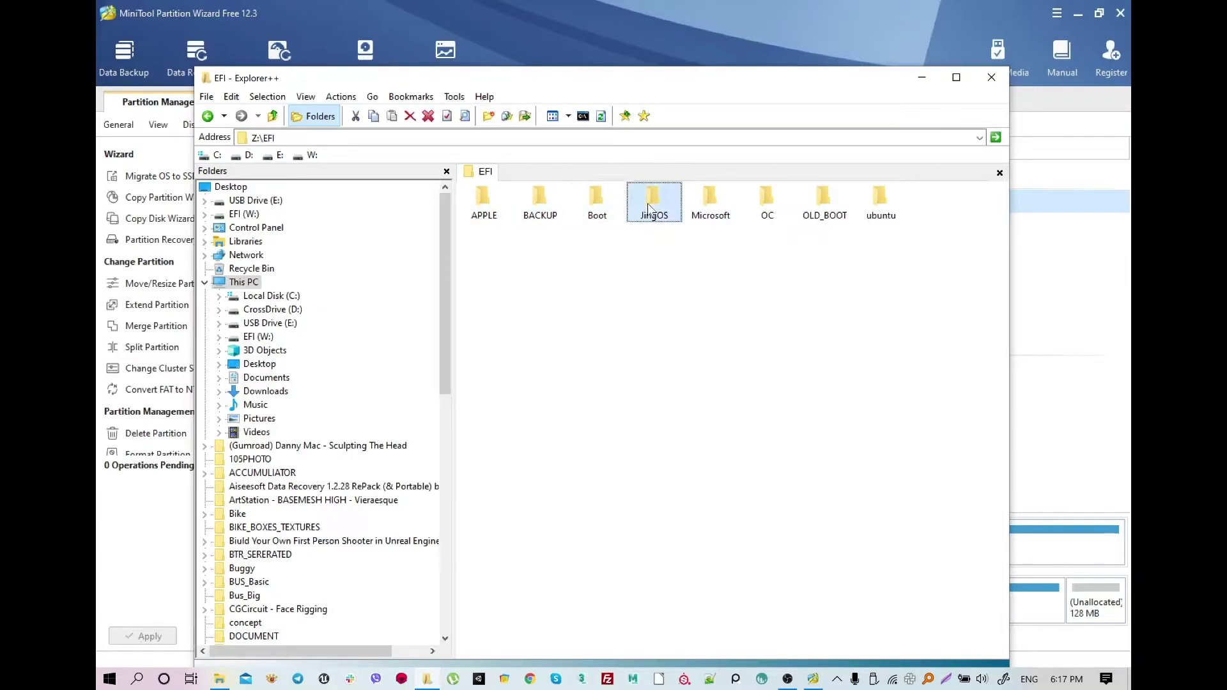
Browse the JingOS and ubuntu folders, return to Z:\EFI, and minimise MiniTool Partition Wizard
double_click(670, 206)
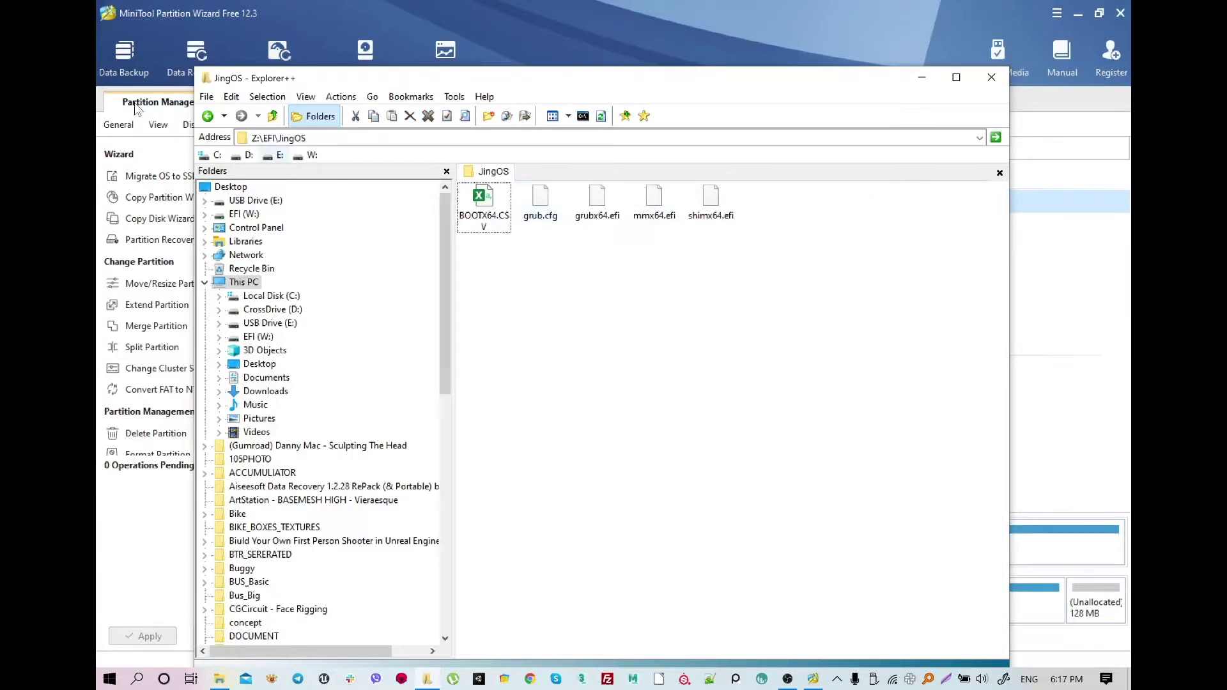
left_click(207, 116)
left_click(650, 207)
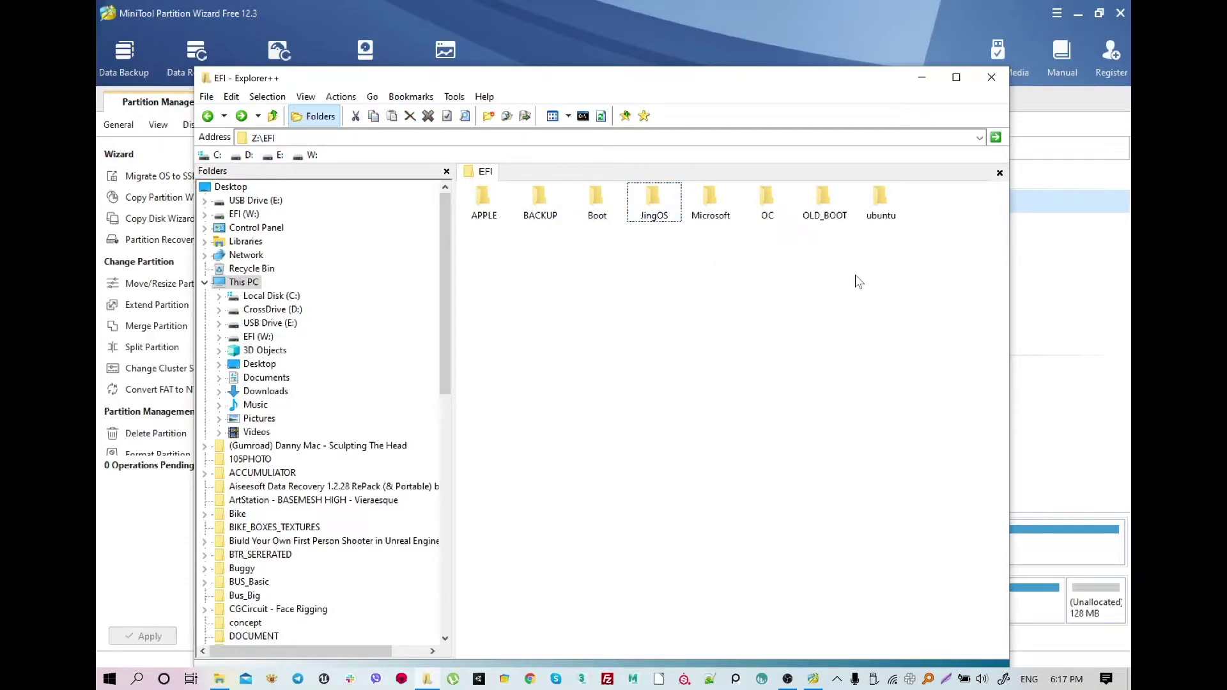
double_click(881, 203)
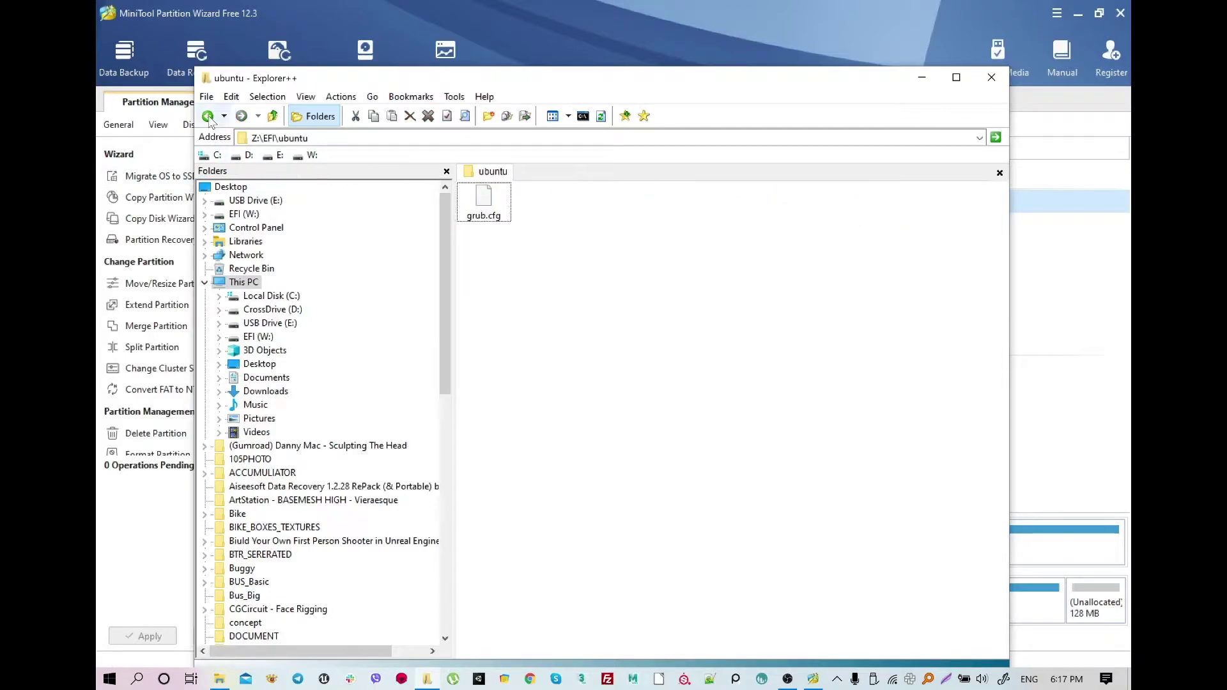
left_click(207, 116)
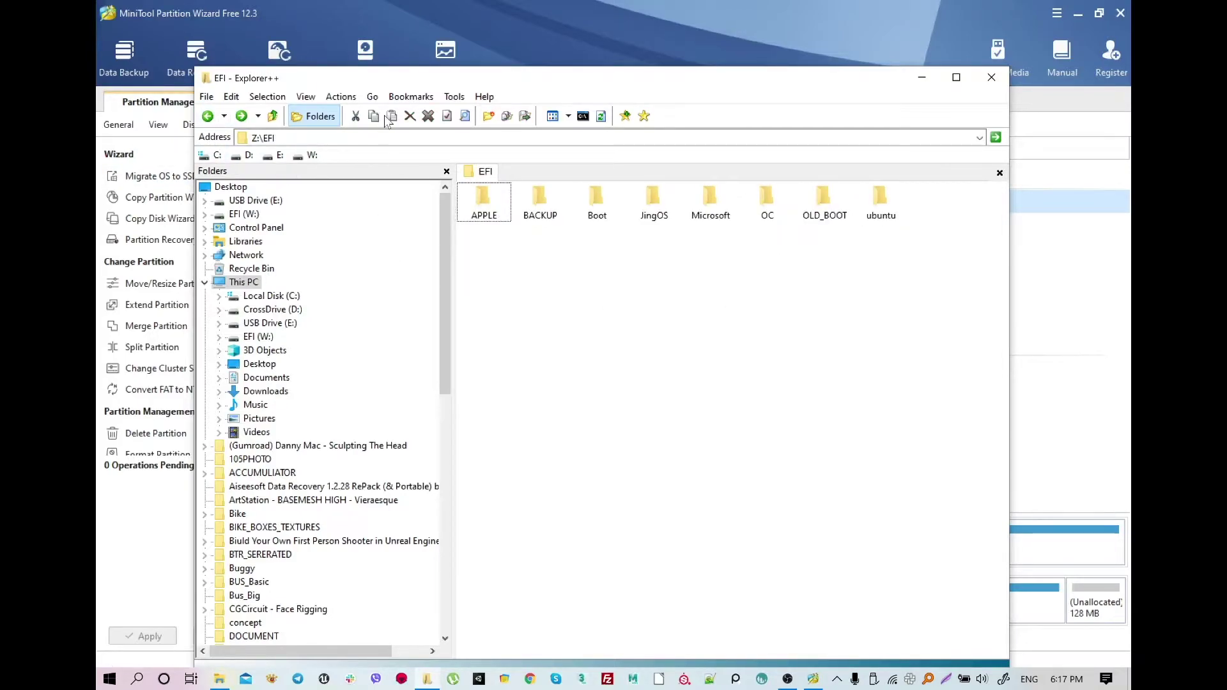
left_click(1078, 13)
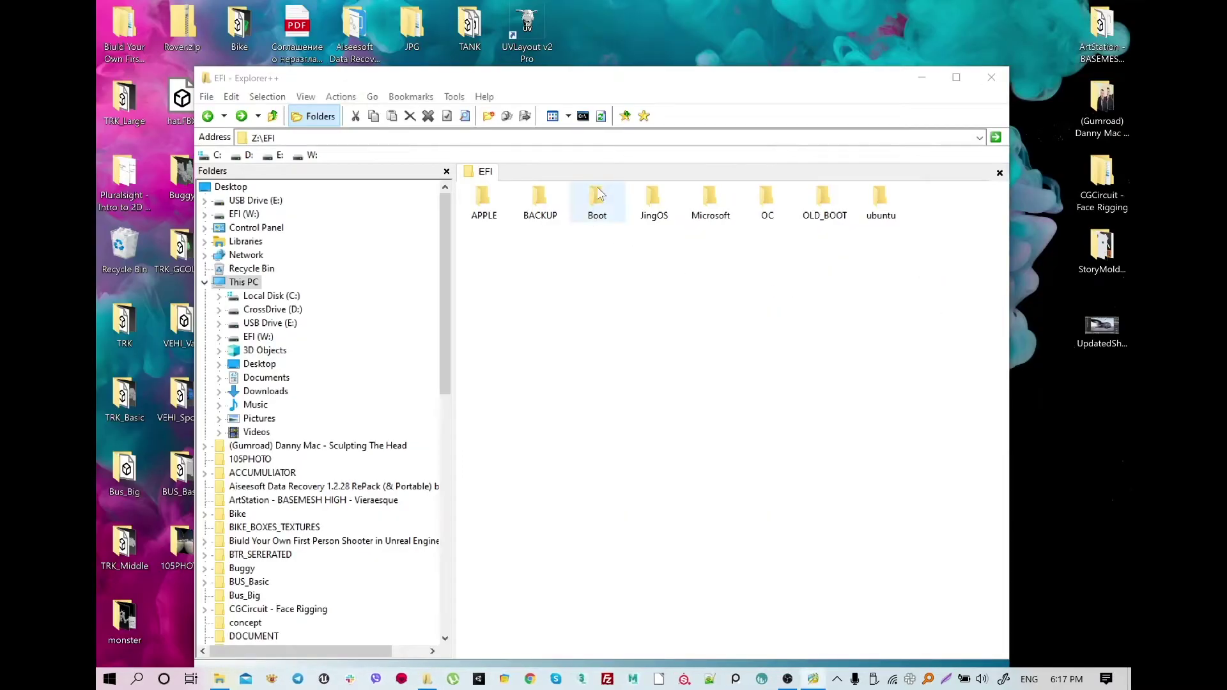
Select all eight folders in Z:\EFI and move Explorer++ to the lower right
left_click(646, 255)
key("ctrl+a")
left_click_drag(544, 83, 821, 86)
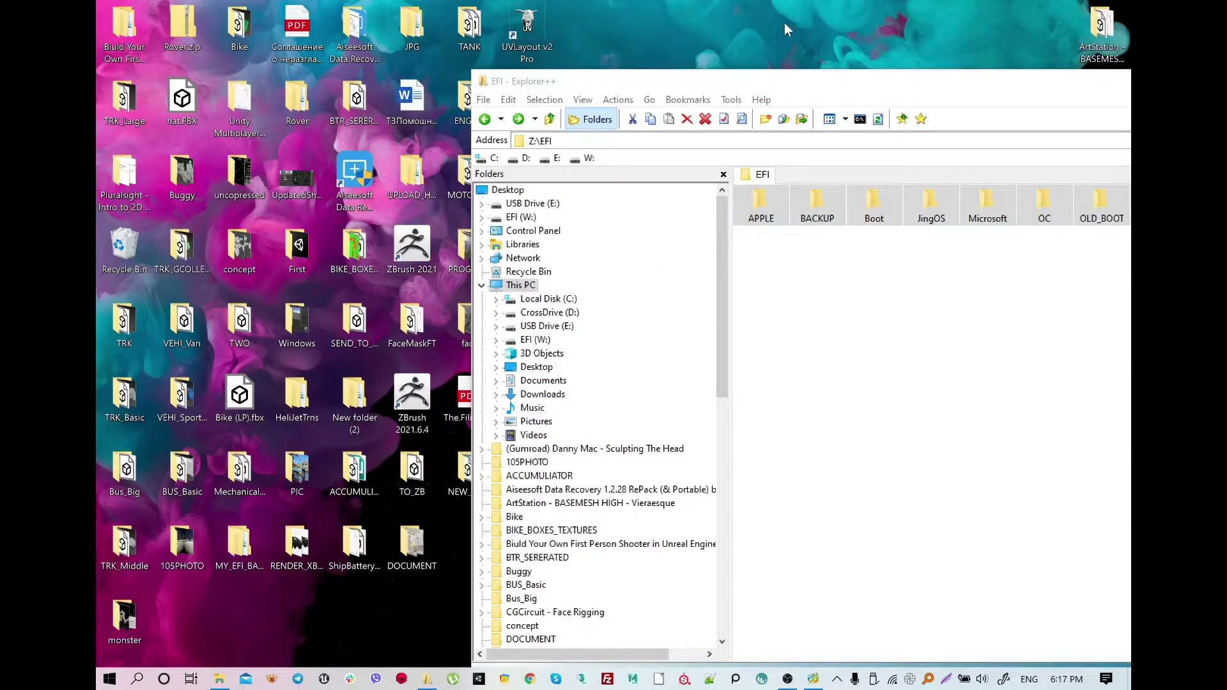
left_click_drag(715, 87, 939, 252)
In a new File Explorer, open Downloads > EFI-1-2-FOR-SP6-FOR-ERLIER-USE-THIS > EFI_1.2
key("super+e")
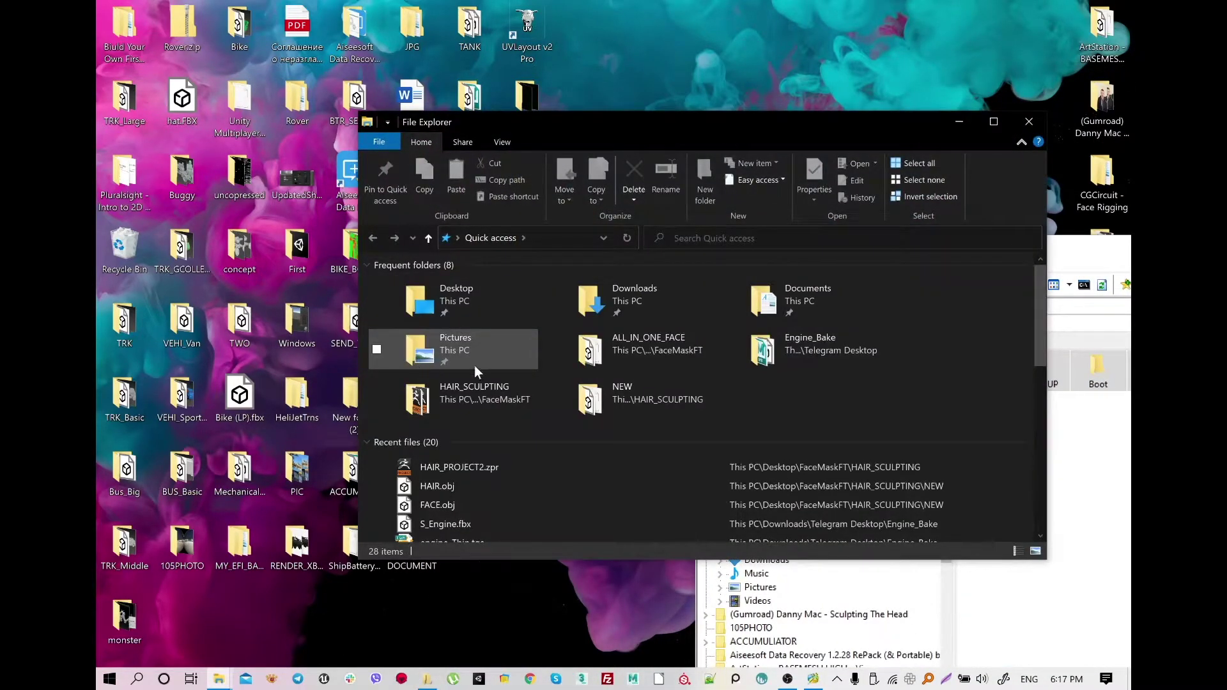
double_click(608, 313)
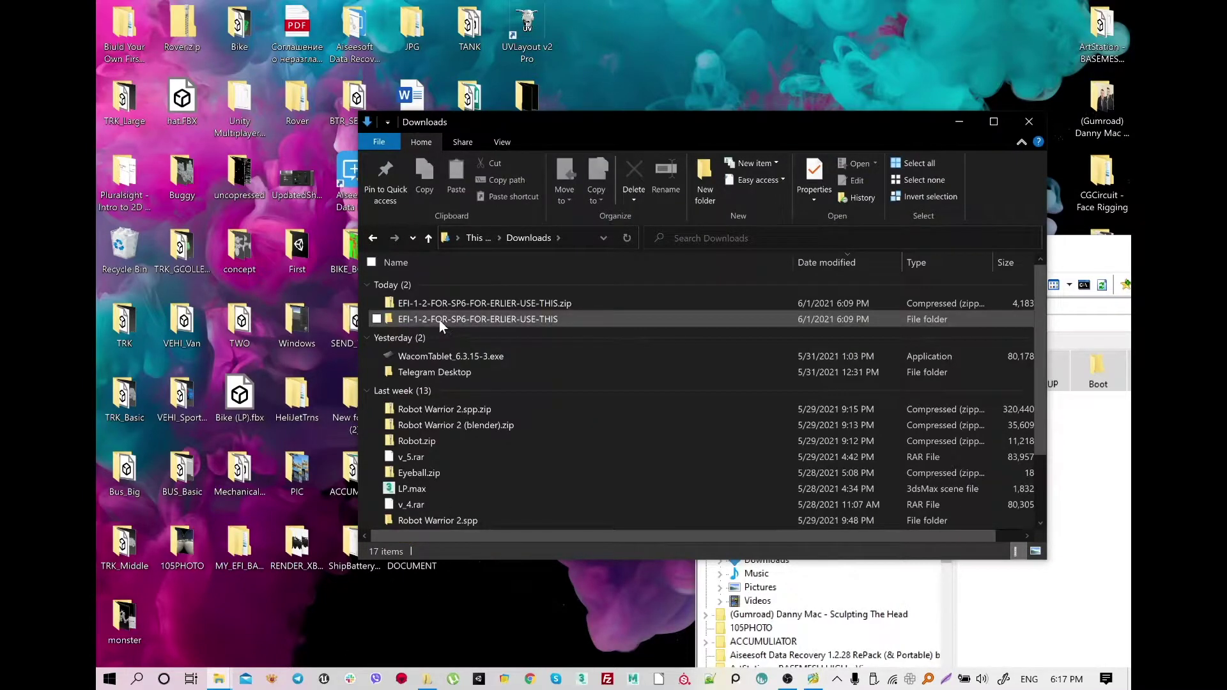
double_click(441, 319)
double_click(424, 286)
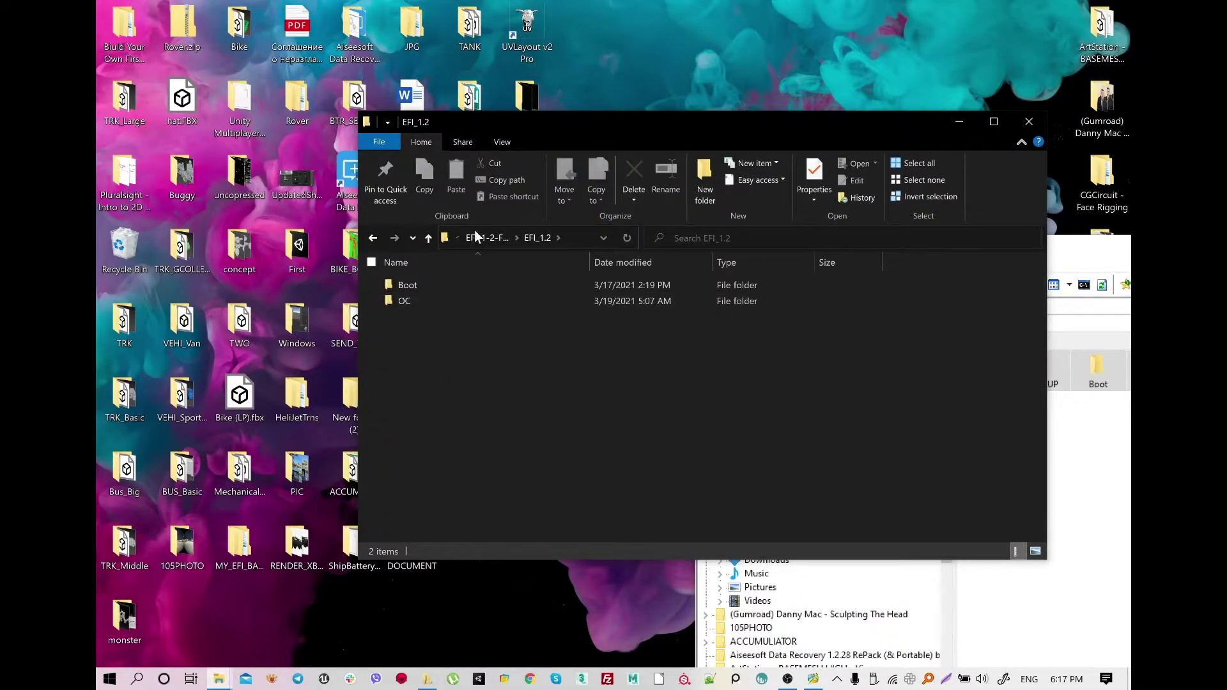
Rearrange the windows so the EFI_1.2 window and an enlarged Explorer++ sit side by side
left_click_drag(516, 129, 269, 57)
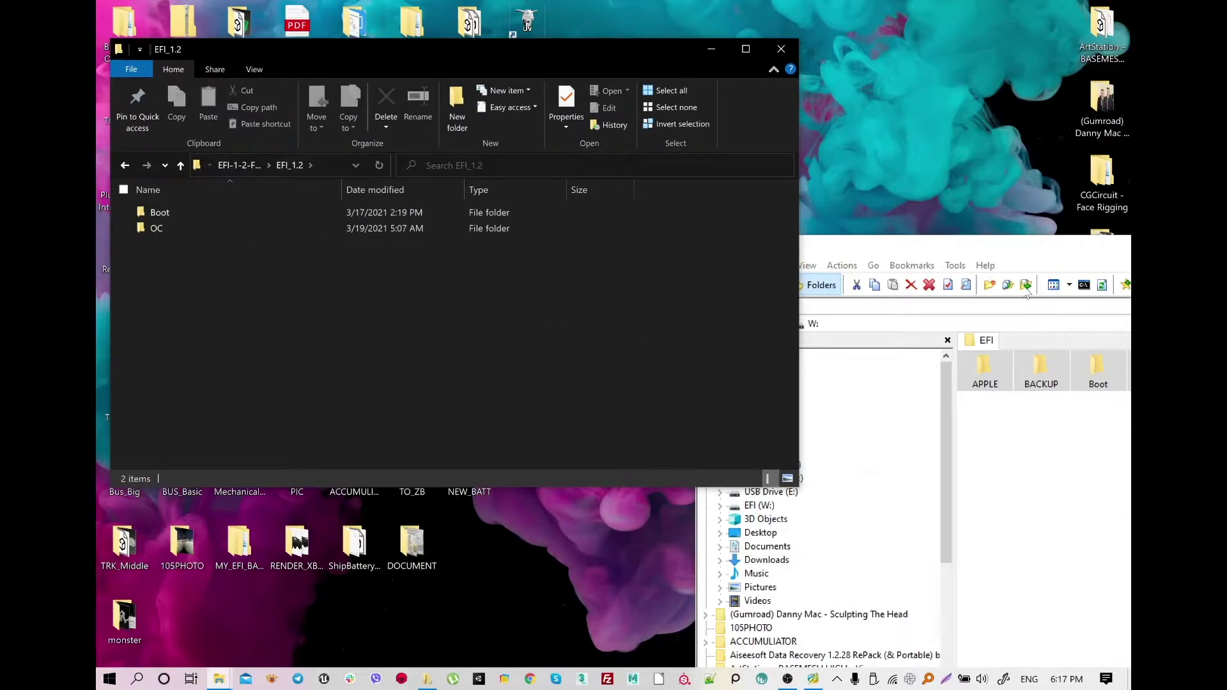
left_click(964, 250)
left_click_drag(964, 249, 823, 43)
left_click(820, 372)
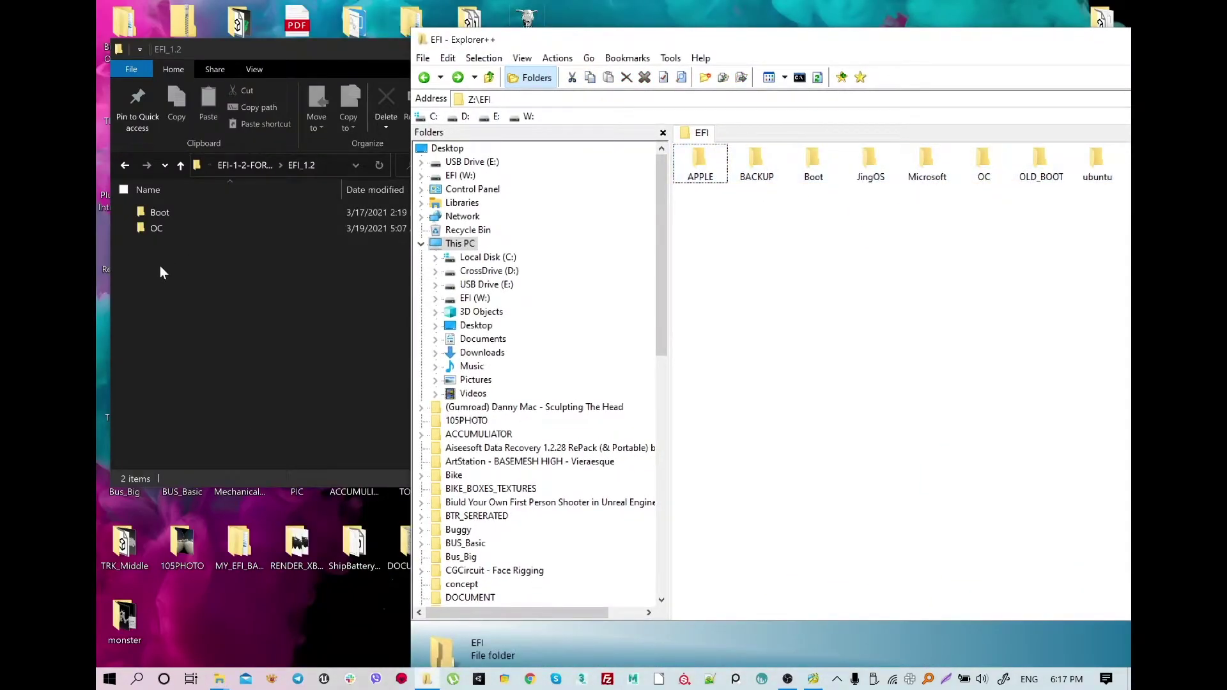
left_click_drag(203, 244, 163, 211)
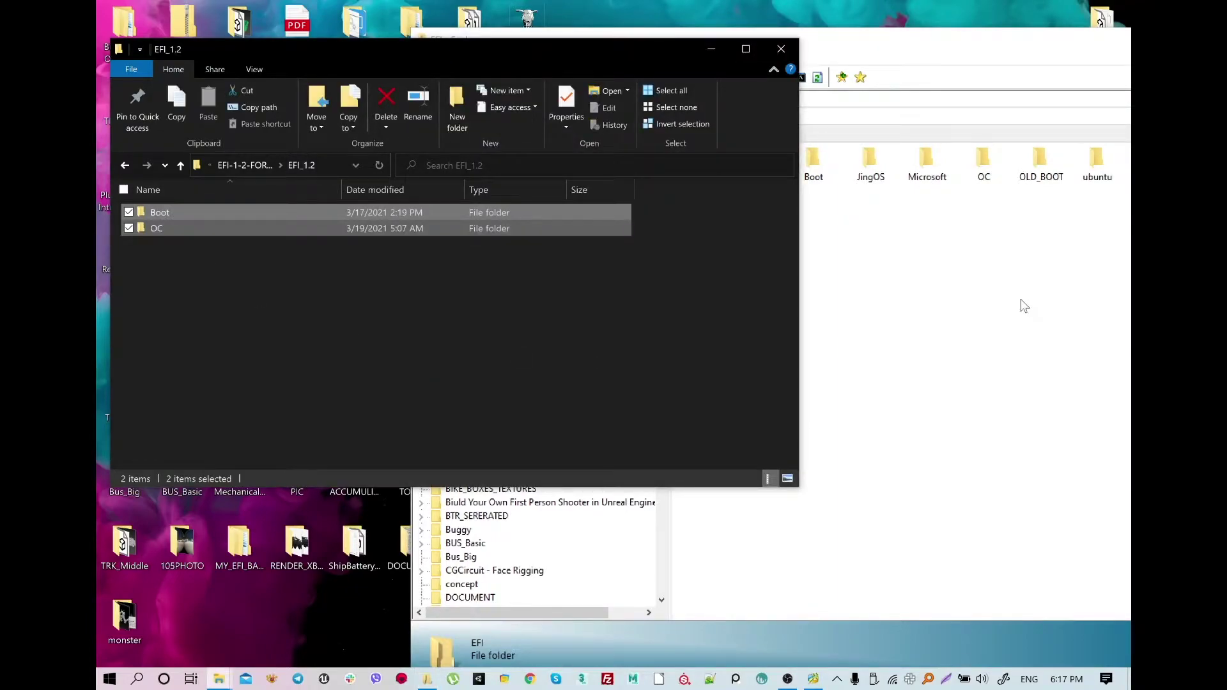
left_click(1029, 308)
Copy the Boot and OC folders from EFI_1.2 and bring Explorer++ back in front
left_click(814, 163)
left_click(179, 233)
left_click_drag(209, 255, 152, 213)
right_click(159, 213)
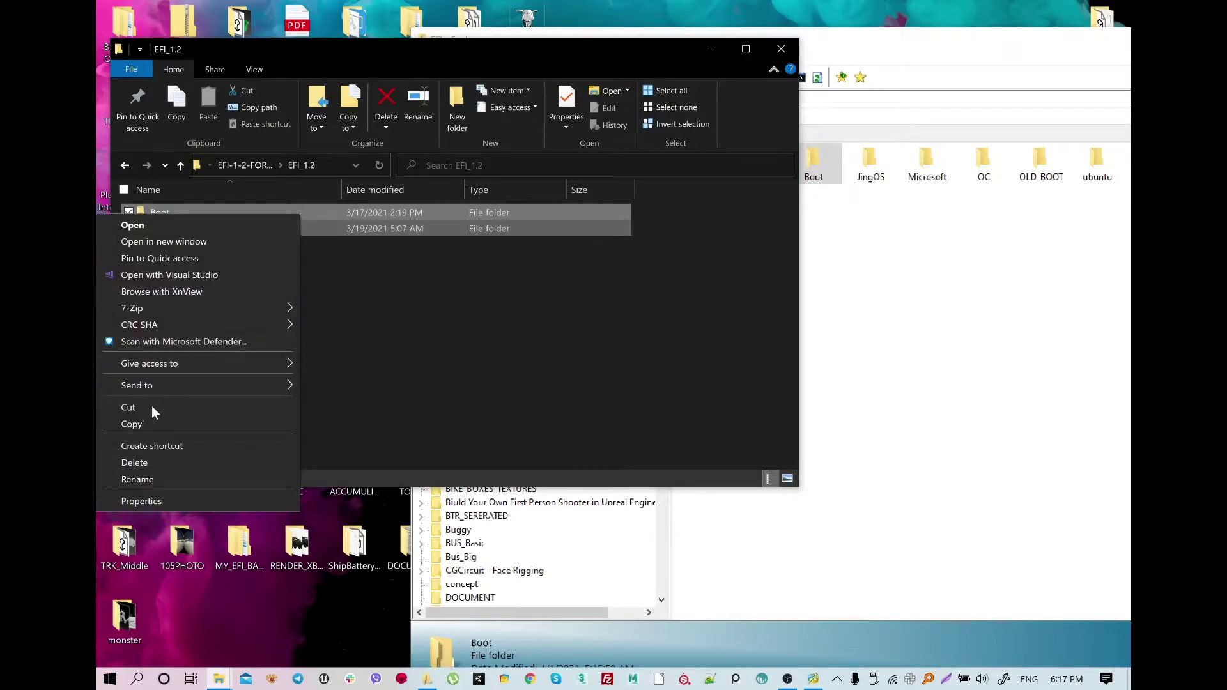
left_click(148, 423)
left_click(1004, 321)
left_click_drag(807, 40, 714, 21)
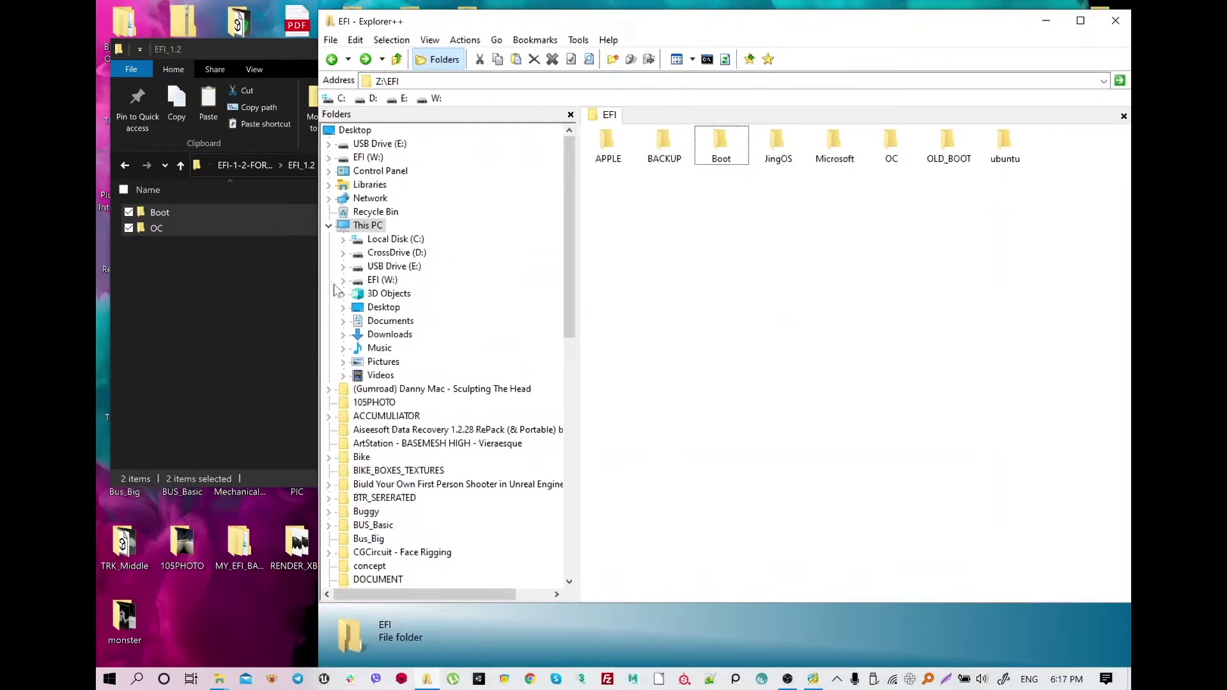
Refresh This PC in the folder tree and open the EFI folder on SYSTEM (Z:)
left_click(329, 225)
left_click(328, 225)
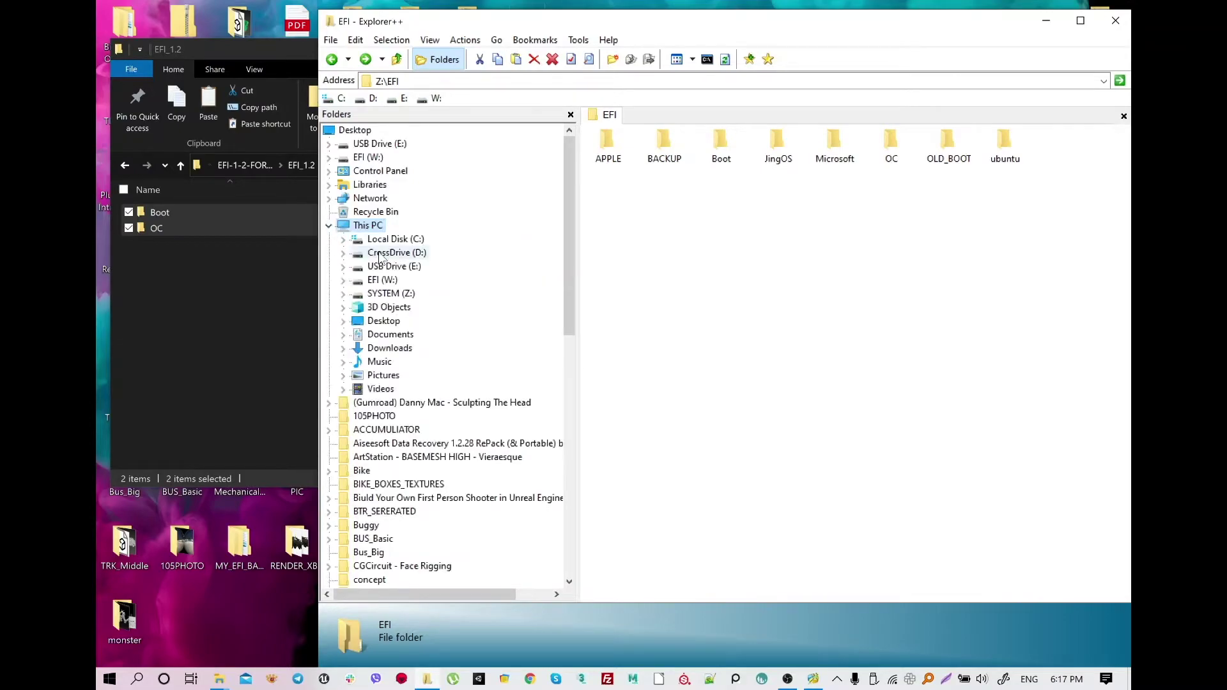
double_click(392, 296)
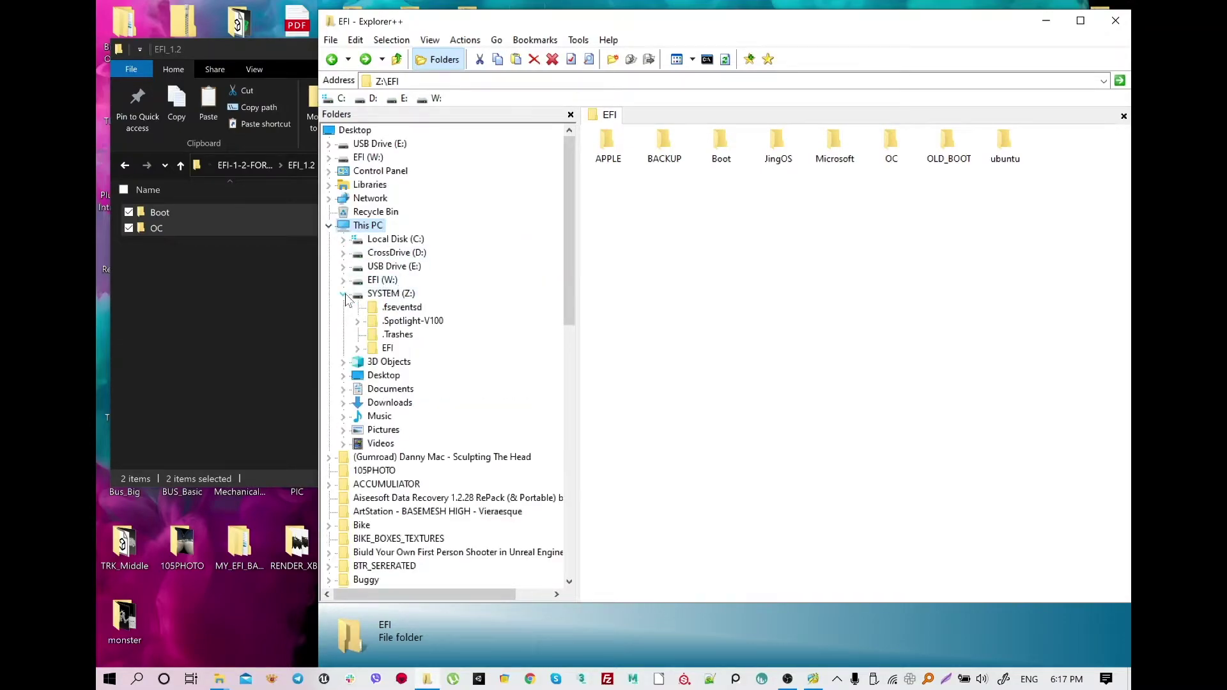
left_click(393, 297)
double_click(776, 148)
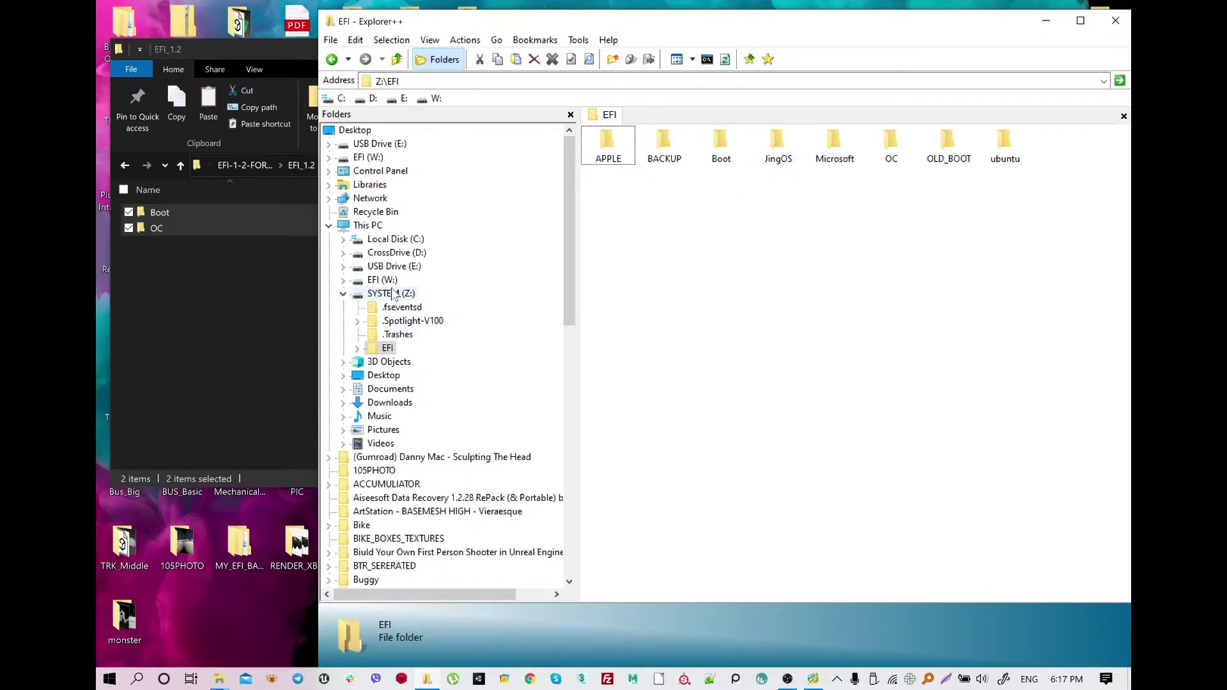
Open W:\EFI on the EFI (W:) drive and look over its BACKUP, Boot and OC folders
double_click(382, 280)
left_click(387, 320)
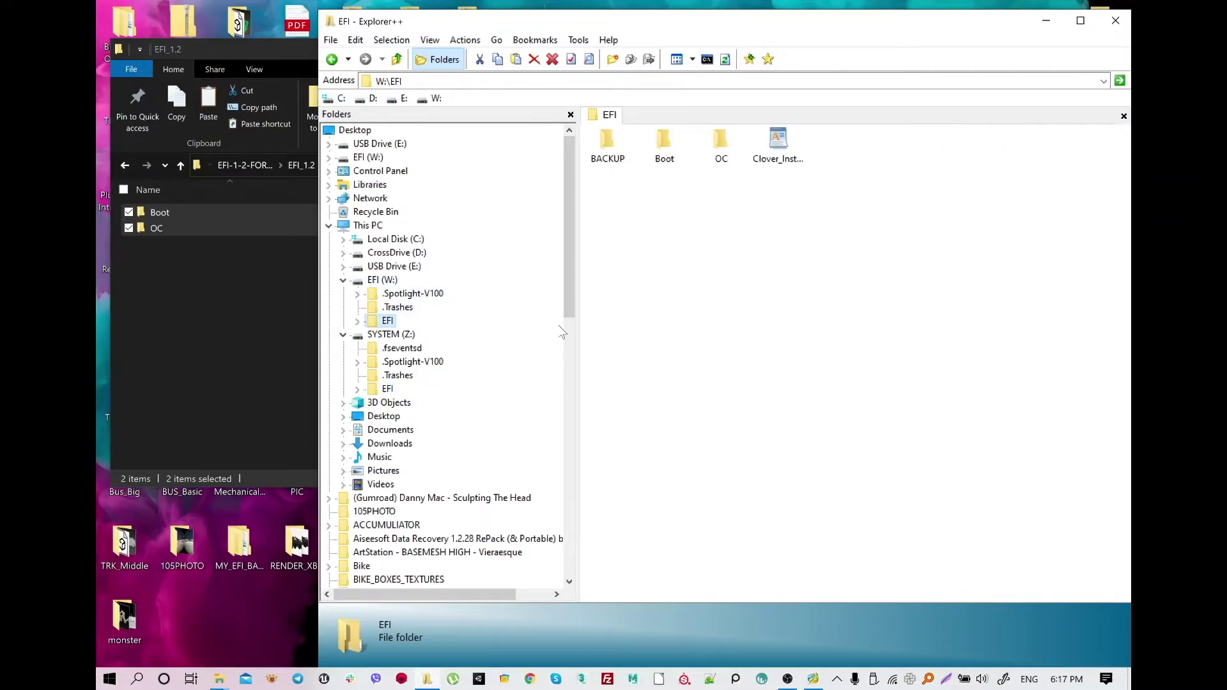
left_click_drag(795, 230, 591, 131)
left_click(617, 160)
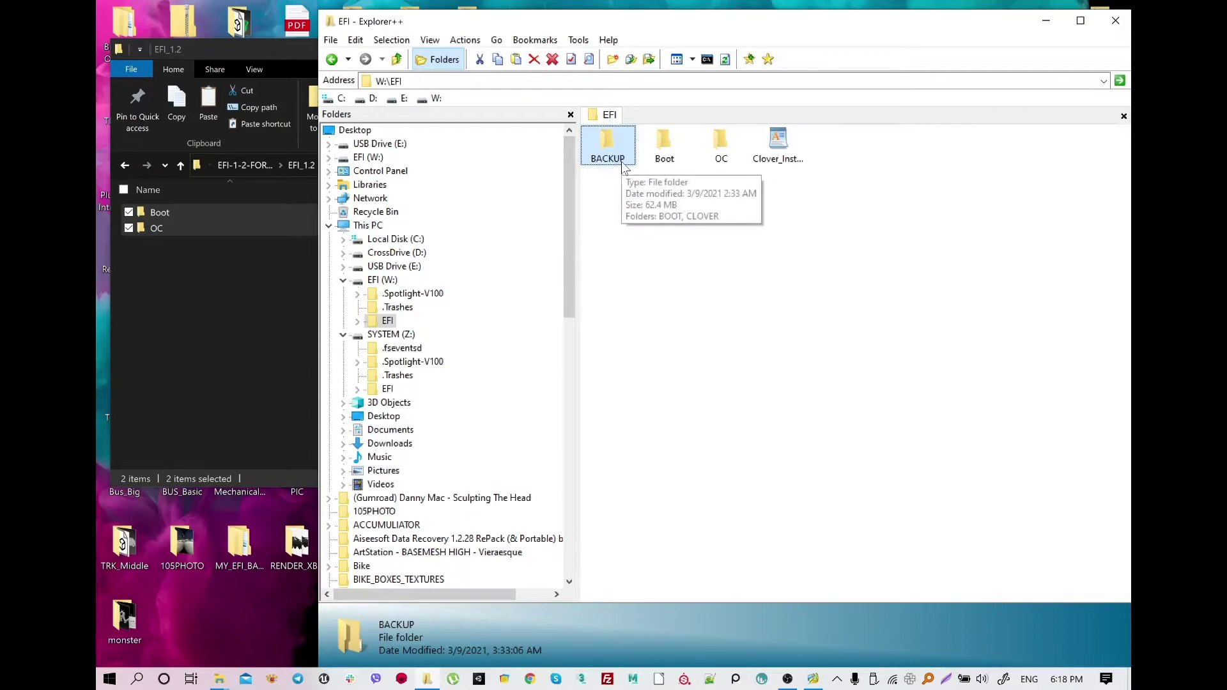
left_click_drag(731, 188, 669, 146)
left_click(648, 222)
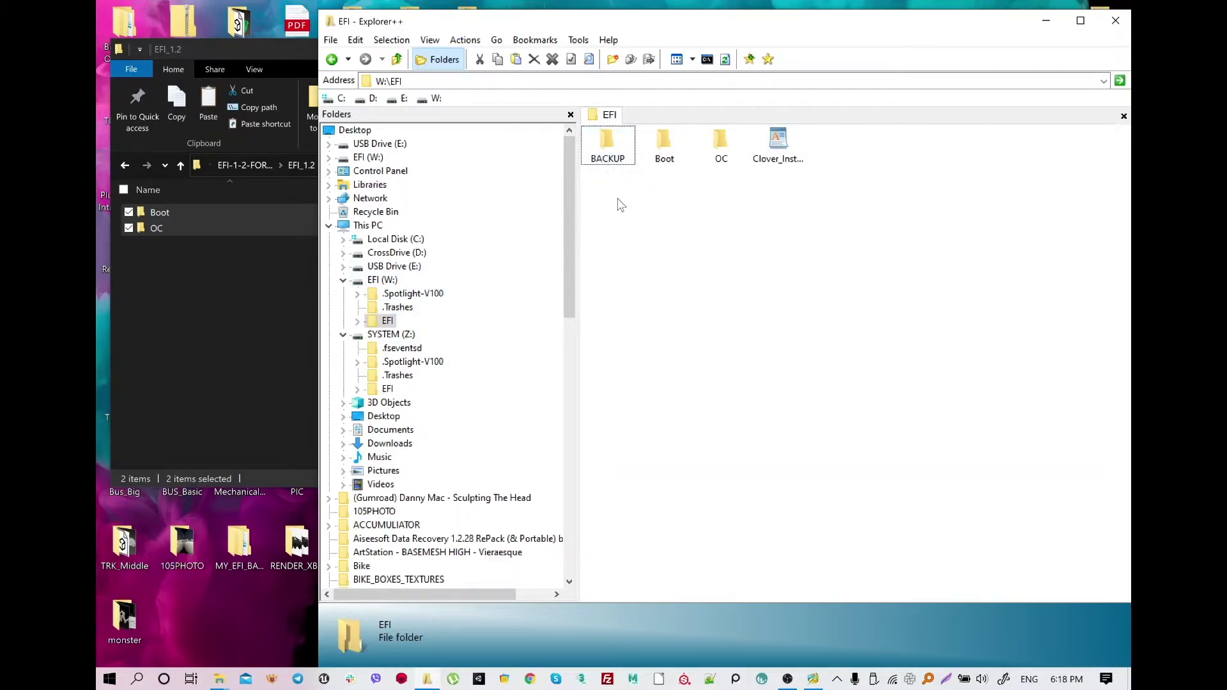
Inspect the Boot and OC folders in W:\EFI, briefly opening OC and returning
right_click(617, 234)
left_click(693, 178)
left_click_drag(764, 237, 665, 148)
left_click_drag(730, 188, 665, 142)
right_click(666, 143)
key("Escape")
left_click(661, 259)
double_click(721, 142)
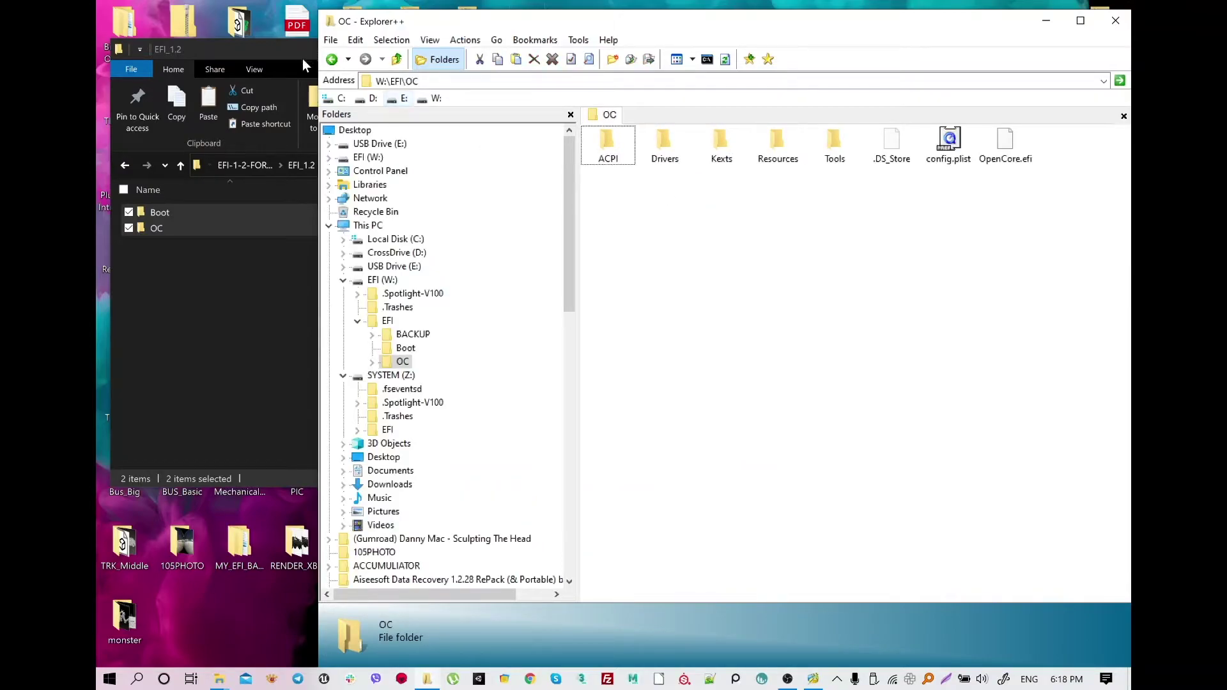
key("alt+Left")
Open the Boot folder on W: to confirm BOOTx64.efi, then return to W:\EFI
left_click_drag(725, 198, 639, 128)
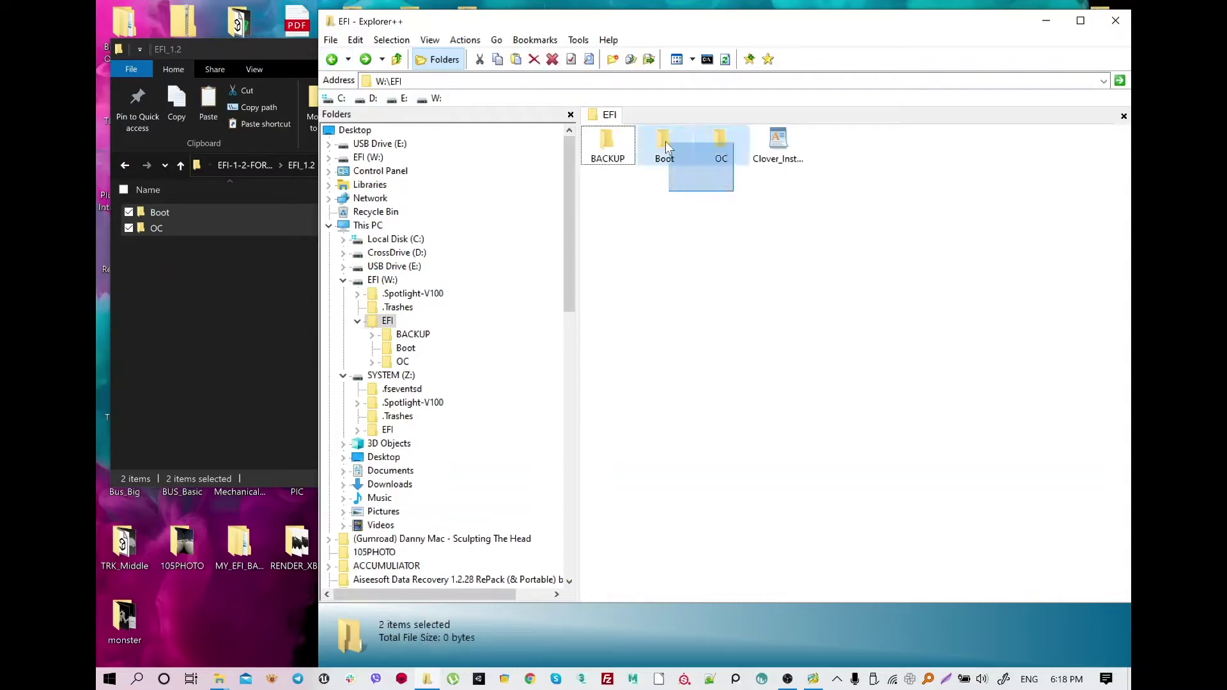
left_click(662, 158)
double_click(662, 158)
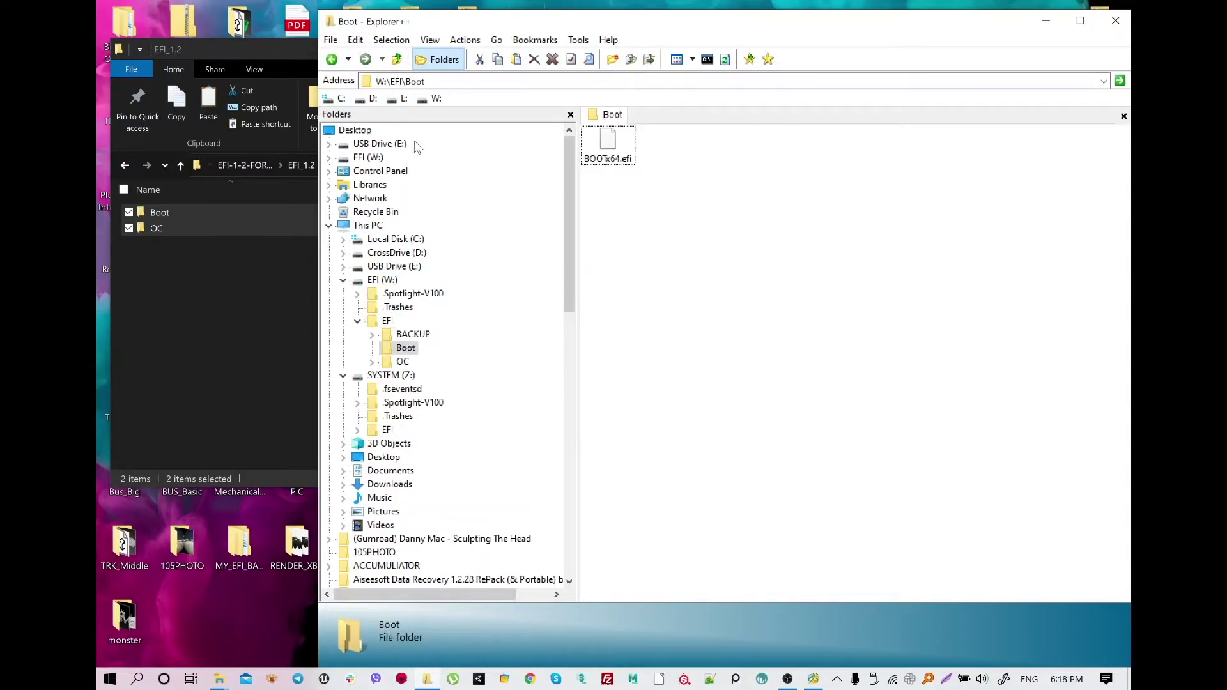
left_click(332, 60)
left_click_drag(726, 174, 662, 205)
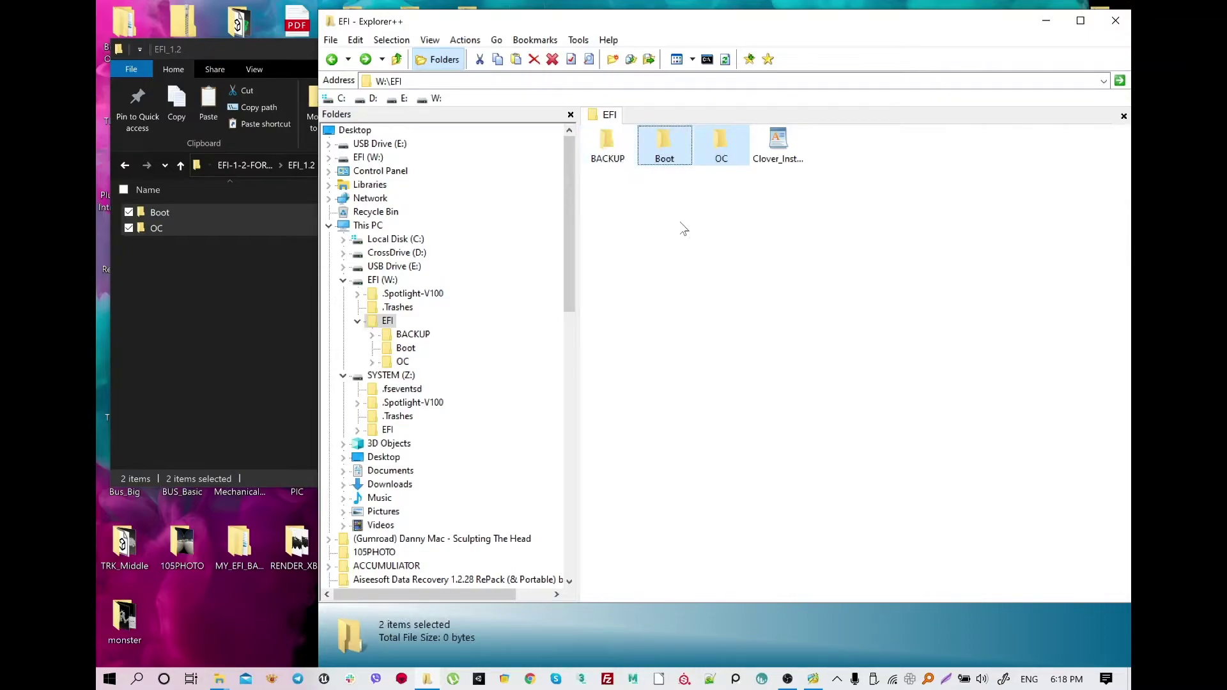
left_click(664, 220)
Dismiss the W:\EFI context menu without pasting and reselect Boot and OC in EFI_1.2
right_click(660, 216)
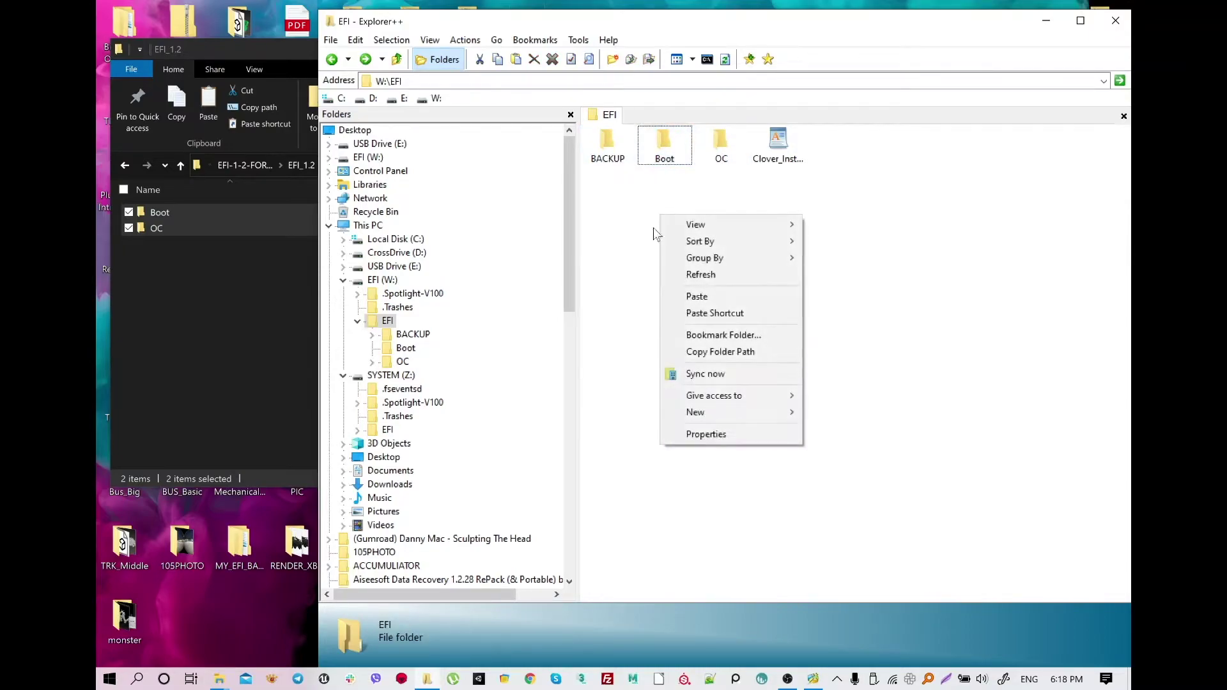
left_click(639, 280)
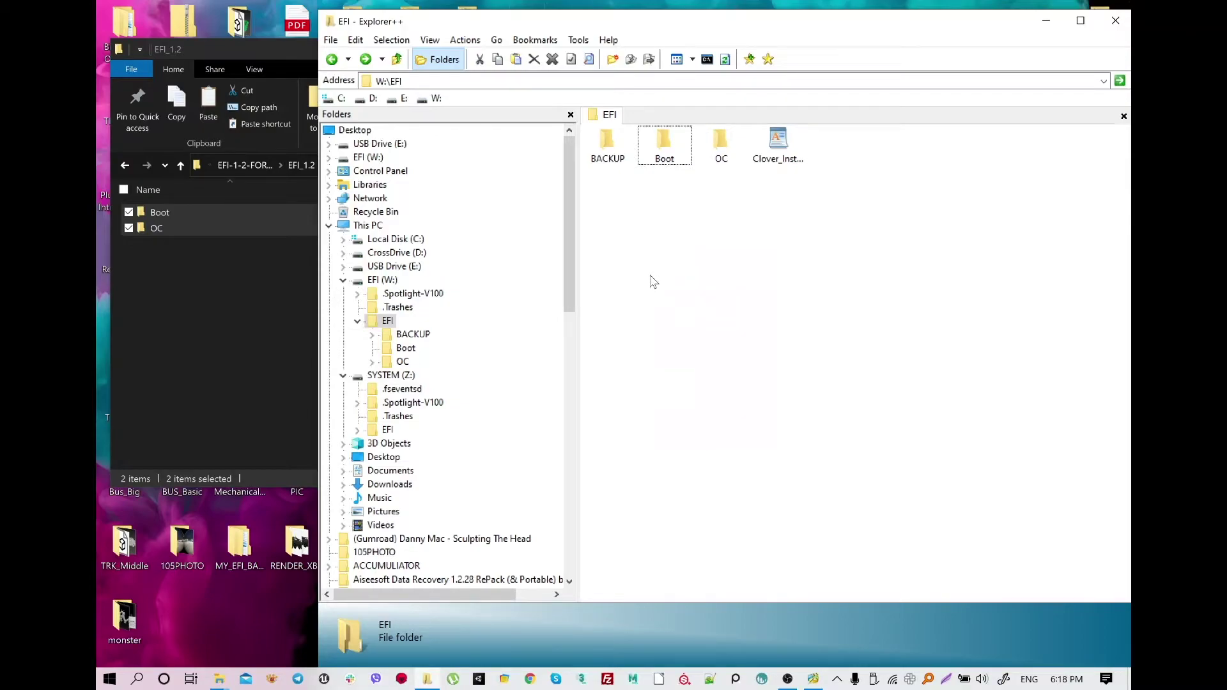
right_click(694, 243)
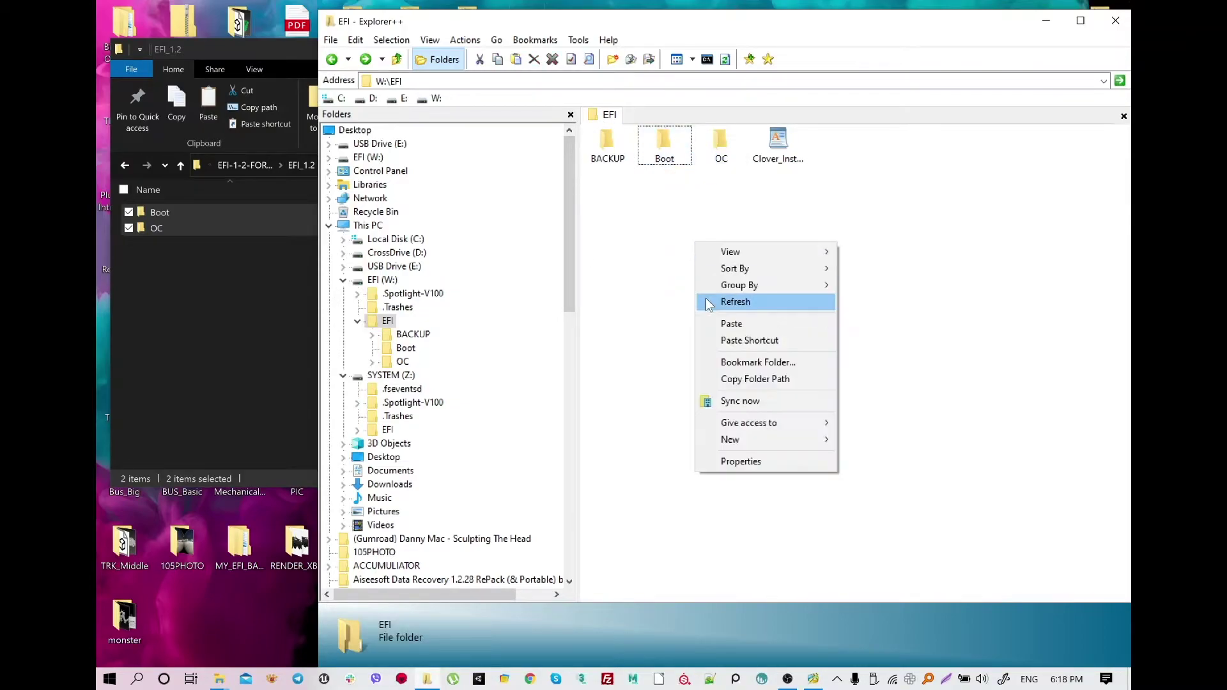
left_click(659, 313)
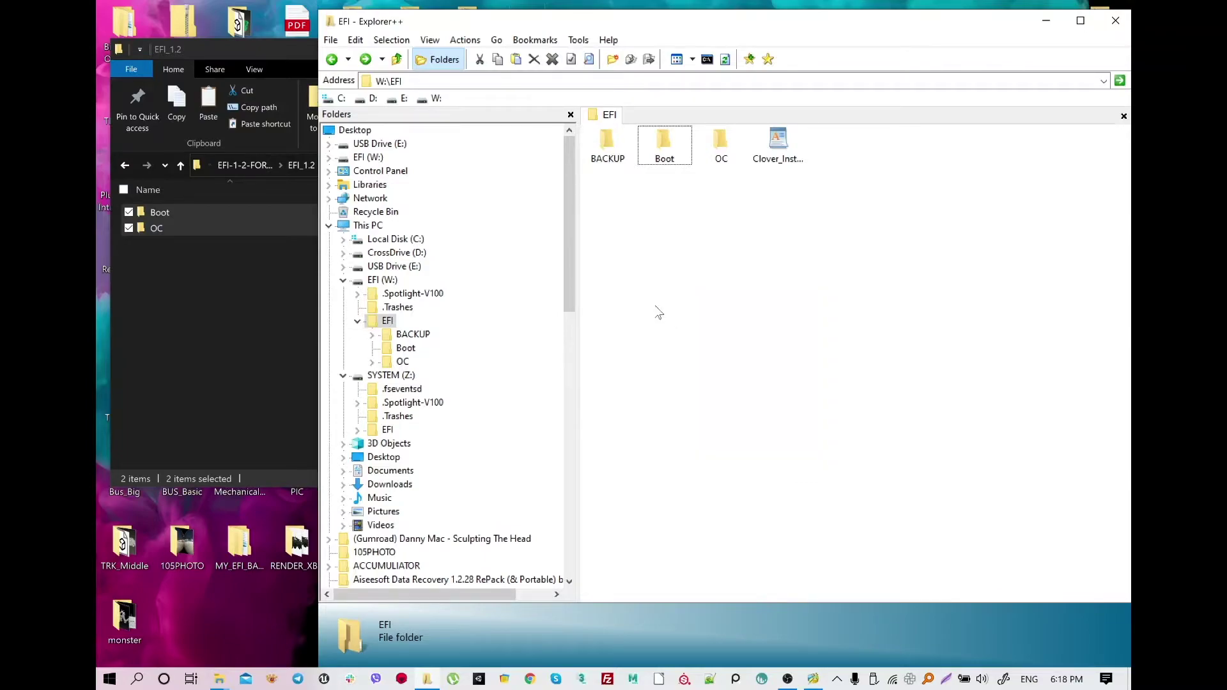
left_click(217, 256)
left_click_drag(233, 279, 161, 215)
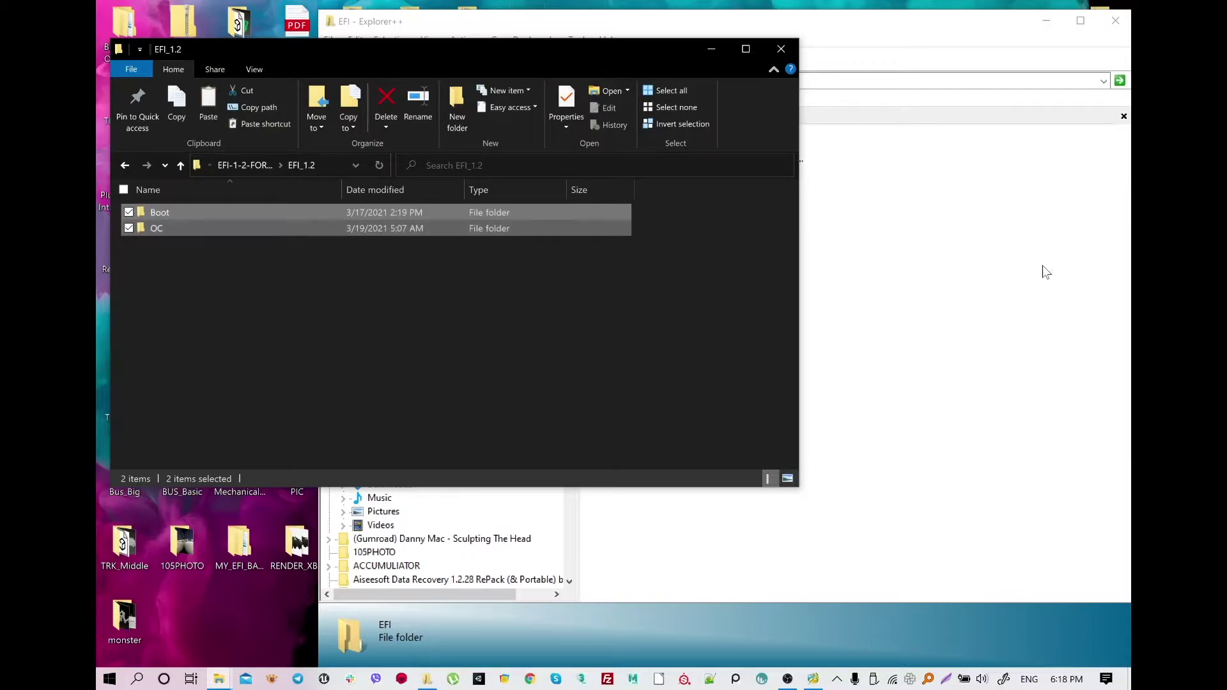
Return to Explorer++ and review the Boot and OC folders in W:\EFI
left_click(908, 241)
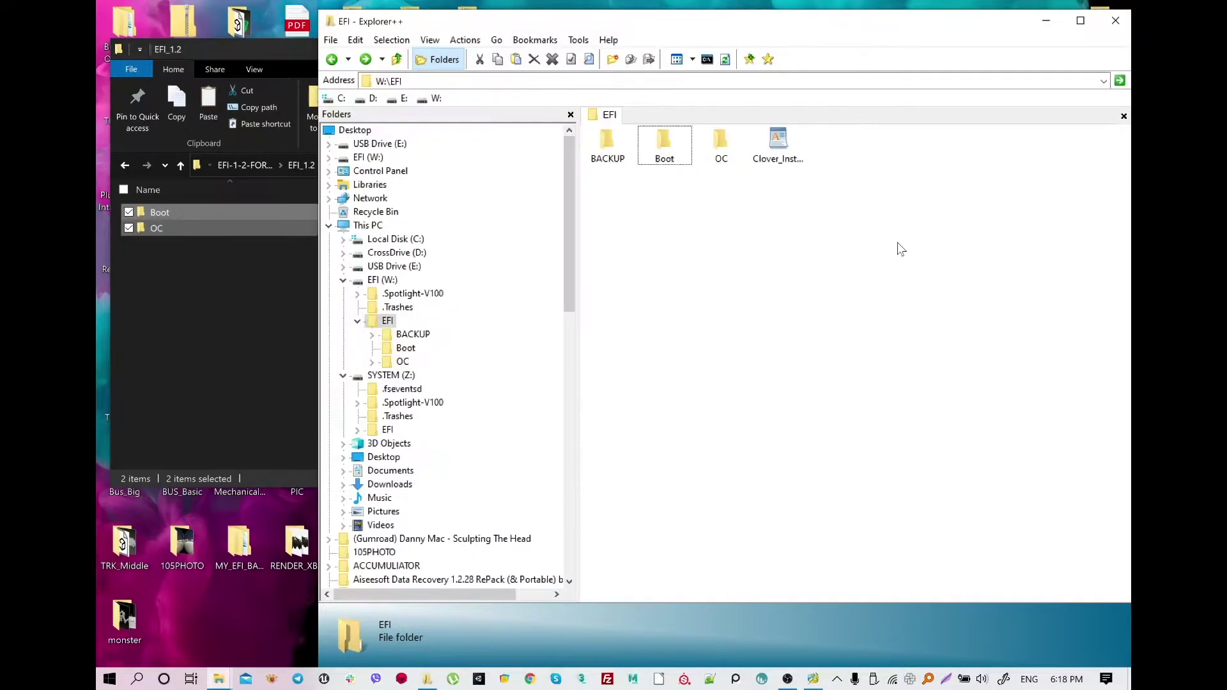
left_click(177, 250)
left_click(811, 289)
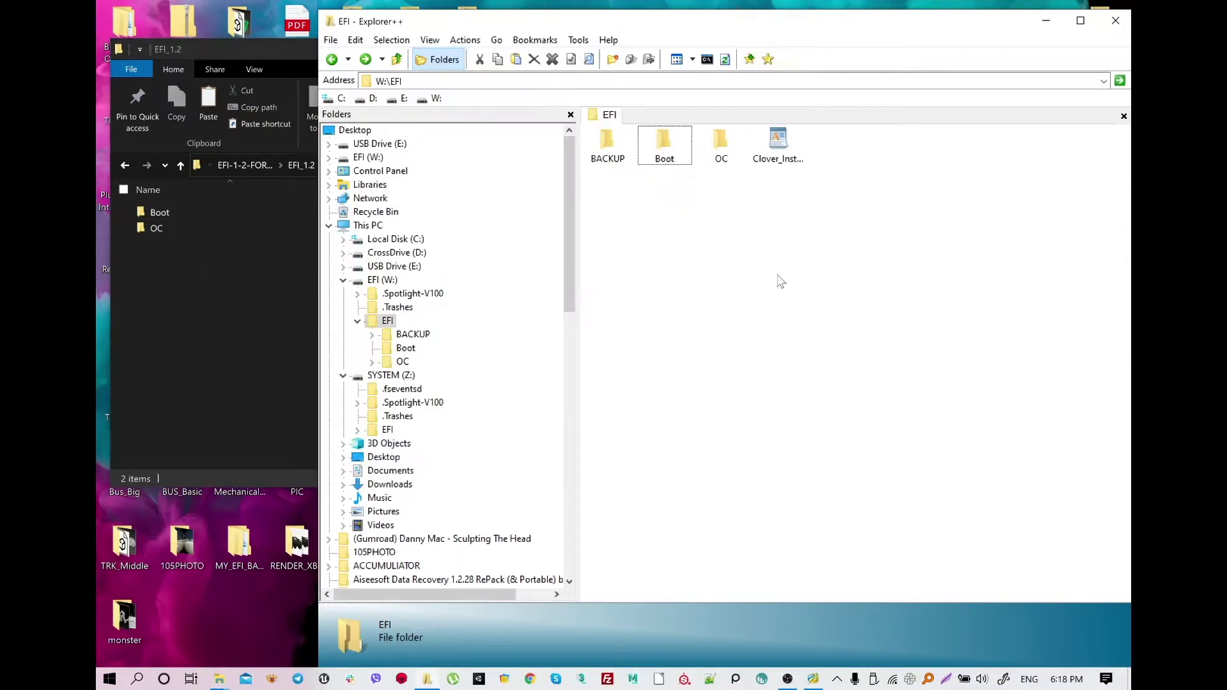
left_click(480, 316)
left_click(706, 204)
left_click_drag(721, 216, 654, 150)
left_click(687, 216)
Browse W:\EFI\BACKUP and its BOOT subfolder, then go to the root of EFI (W:)
double_click(607, 146)
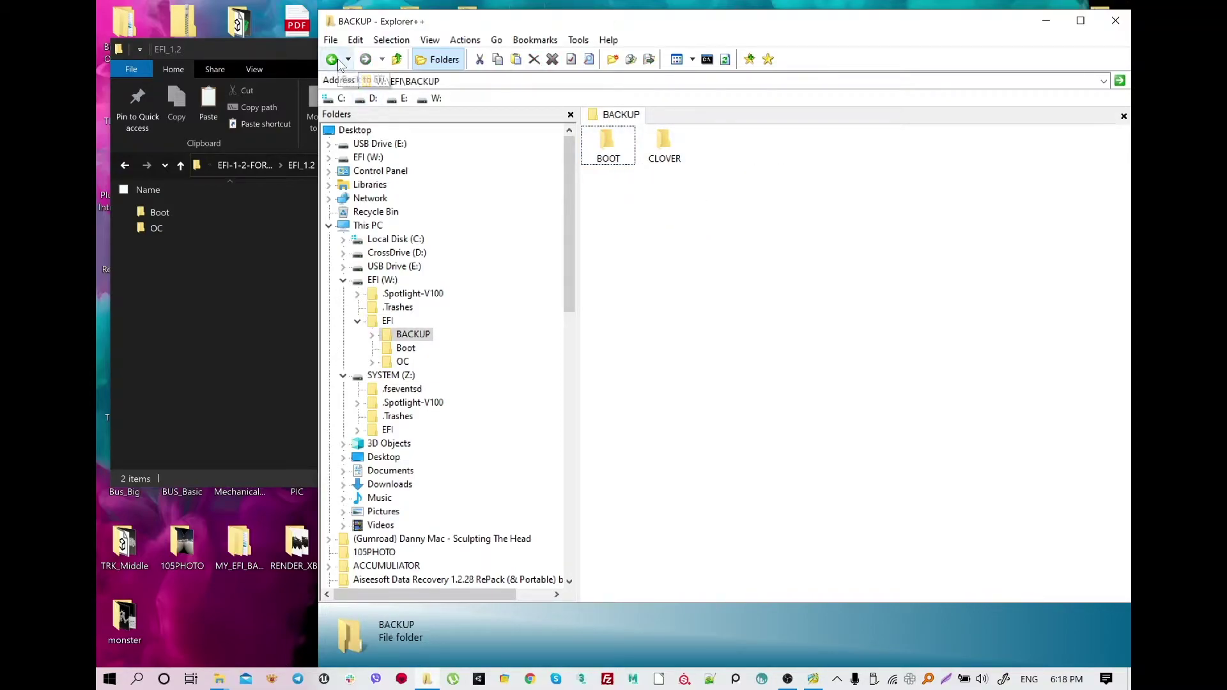
double_click(608, 145)
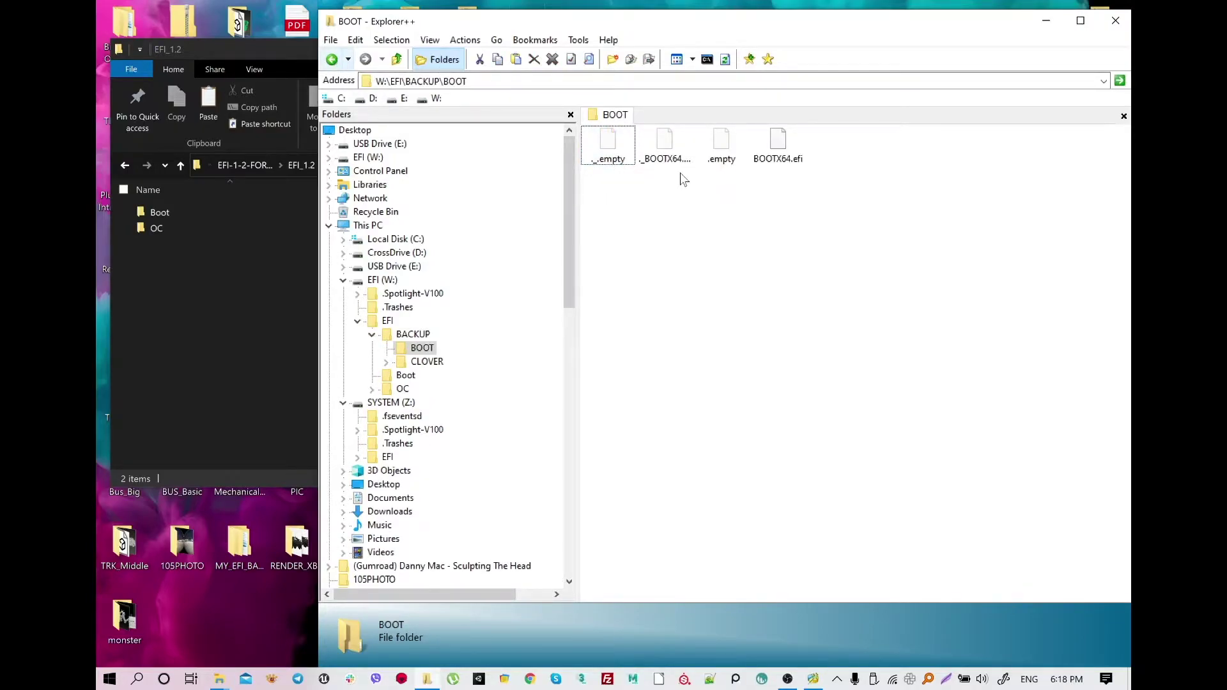
left_click(428, 334)
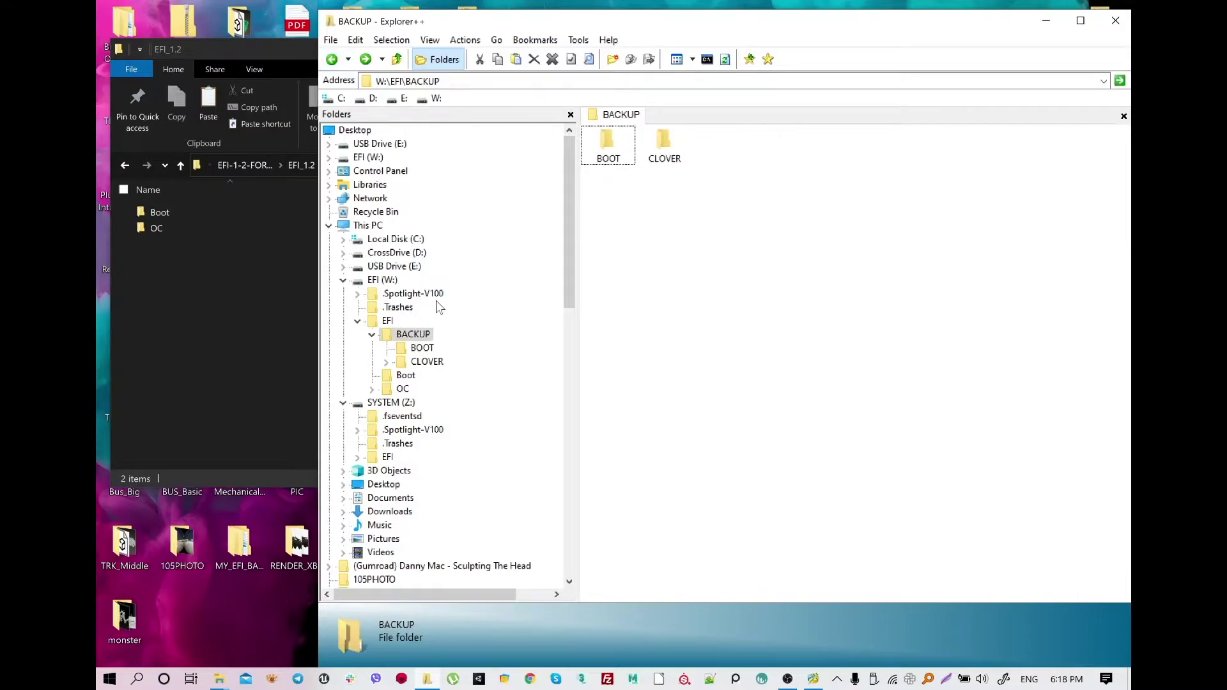
left_click(342, 281)
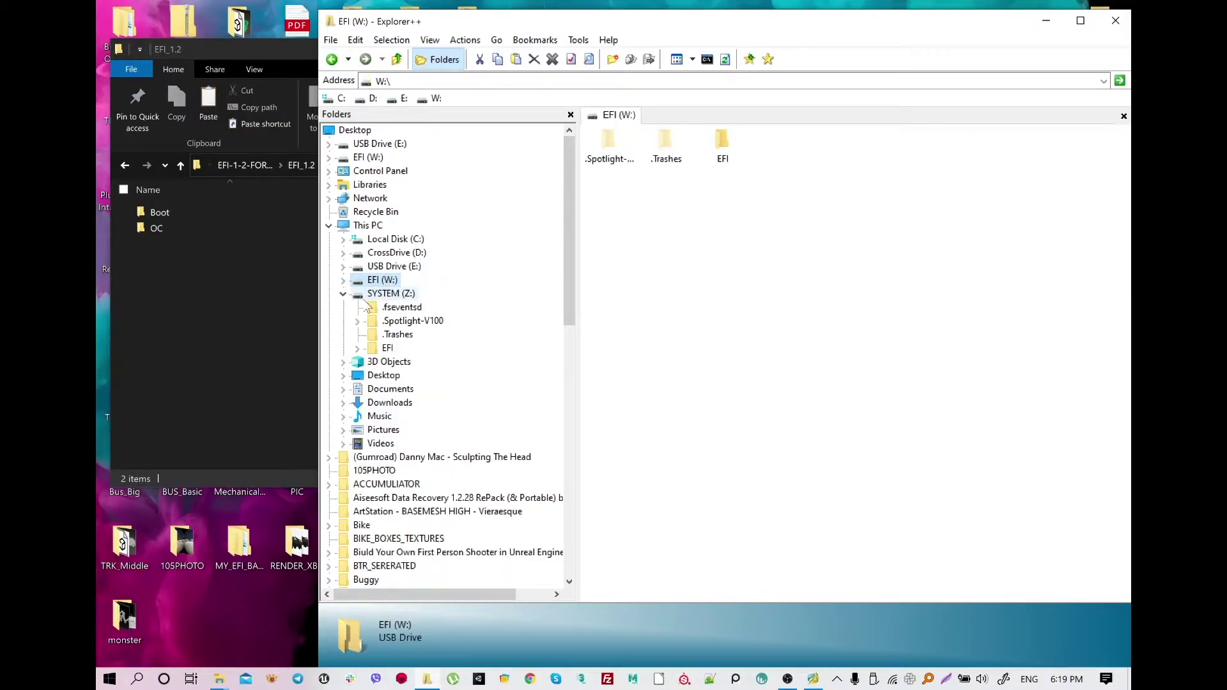
Open and expand Z:\EFI on SYSTEM (Z:) and survey its eight folders
left_click(389, 349)
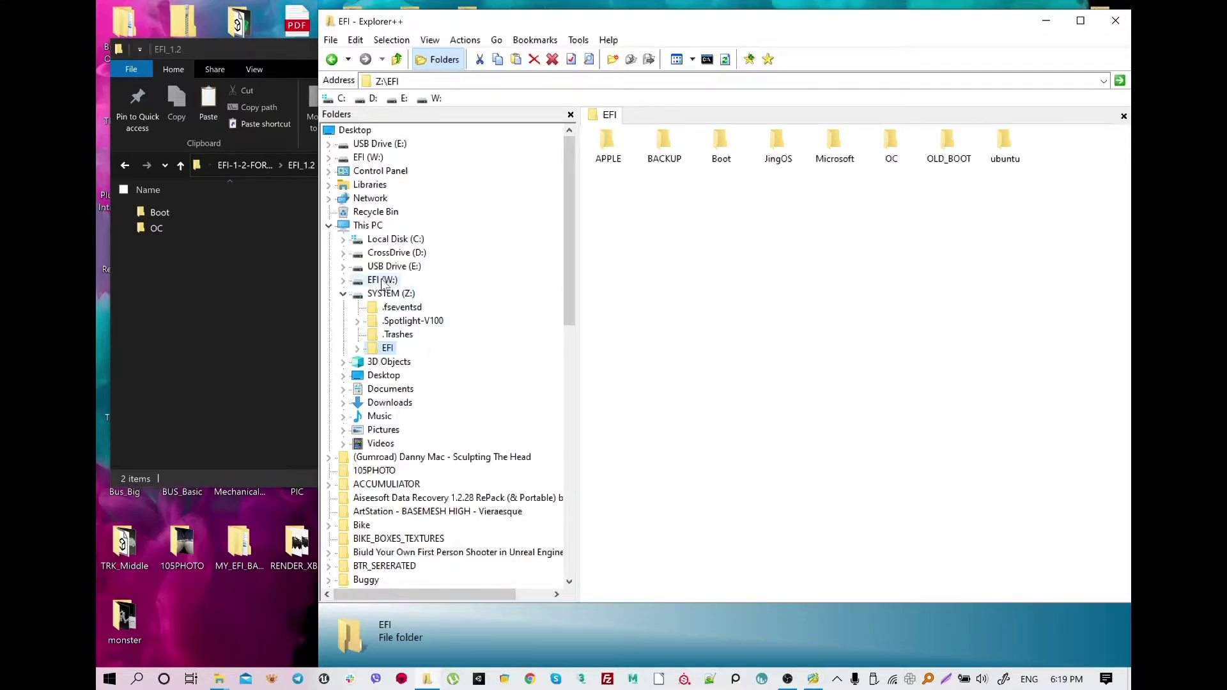
left_click(358, 348)
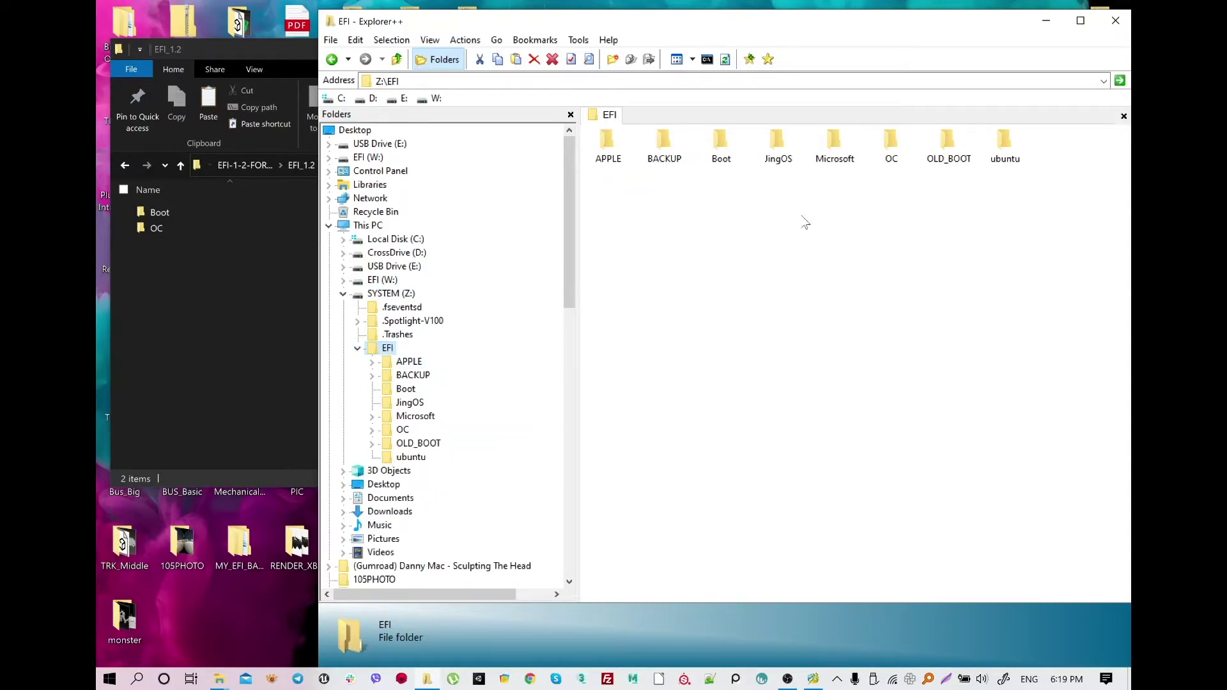
left_click_drag(1031, 278, 605, 125)
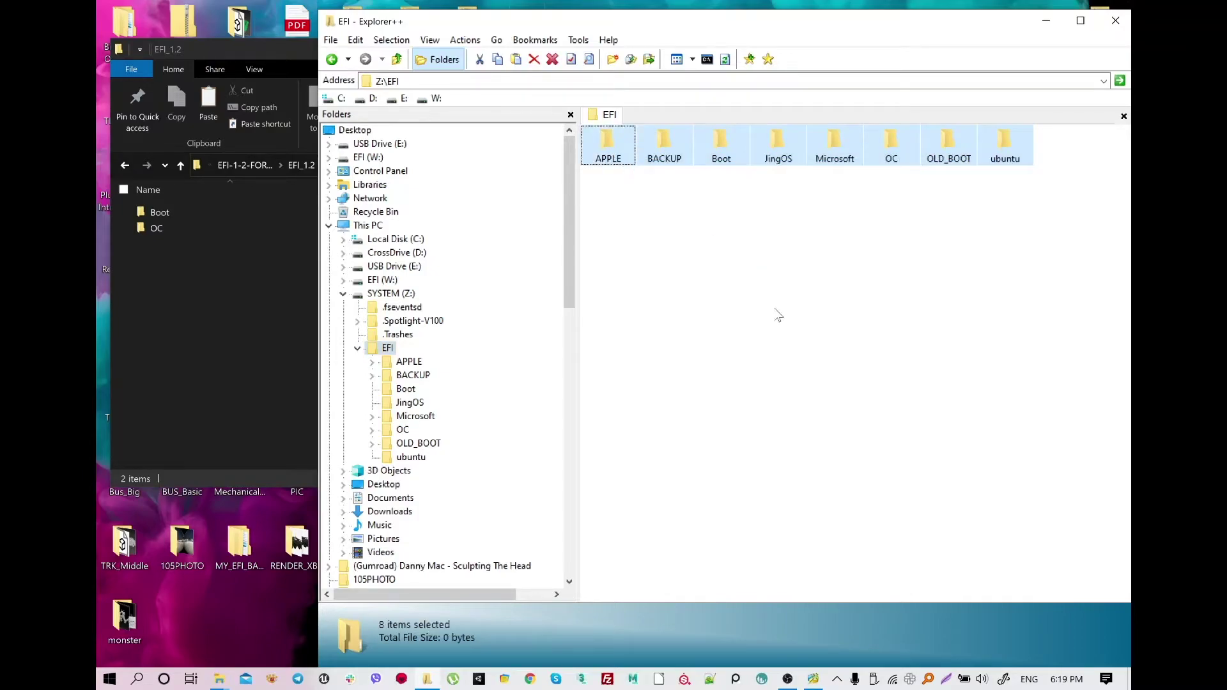
left_click(655, 213)
left_click_drag(1036, 191, 594, 125)
left_click(665, 191)
left_click_drag(1016, 210, 639, 134)
left_click(715, 277)
Compare the Boot and OC folders in Z:\EFI, closing the context menu without creating a folder
left_click(727, 138)
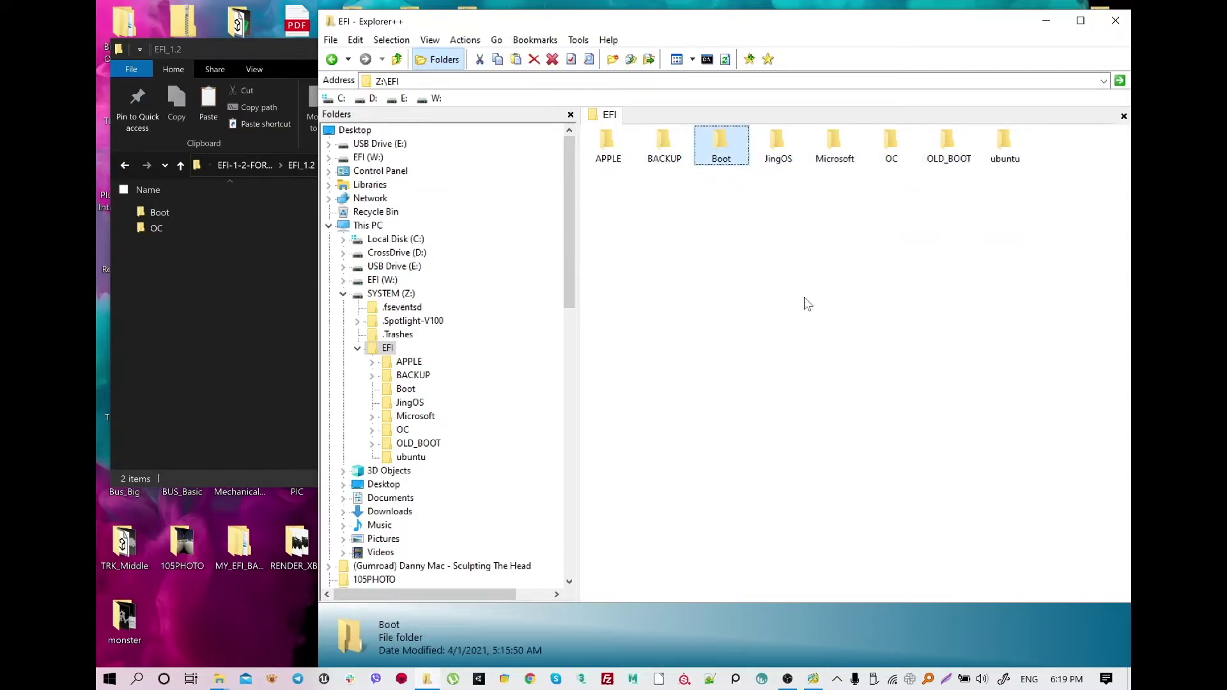
left_click(890, 143, "ctrl")
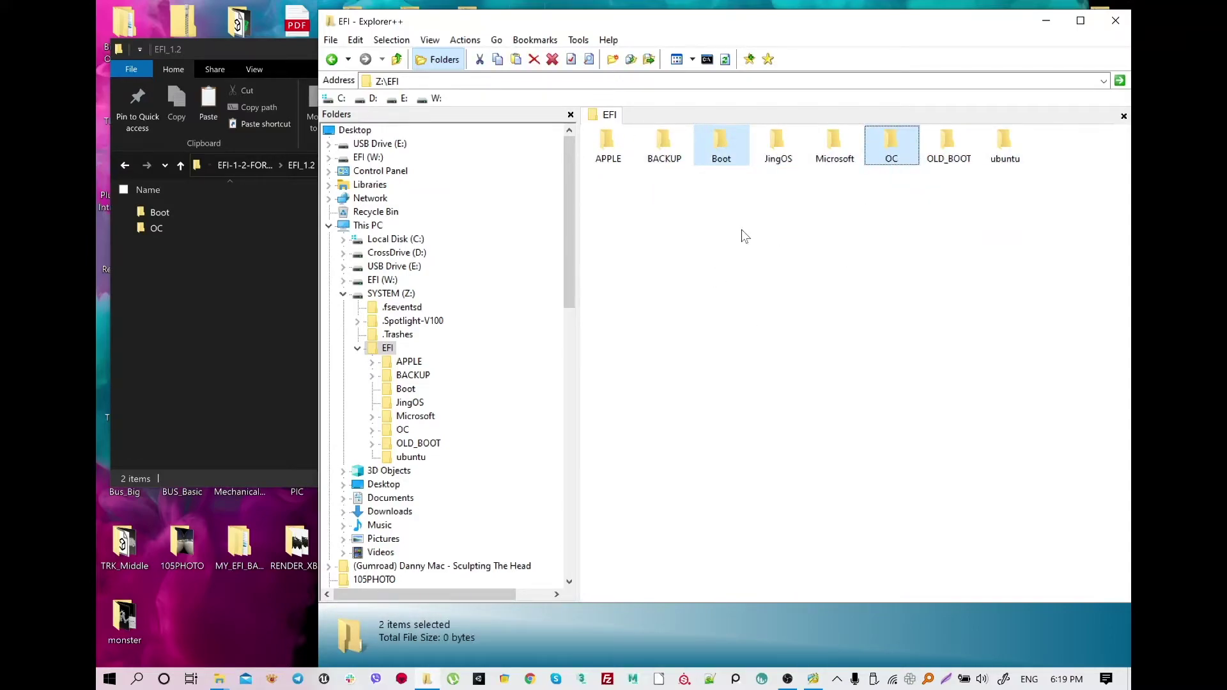
left_click(720, 142)
left_click(892, 144)
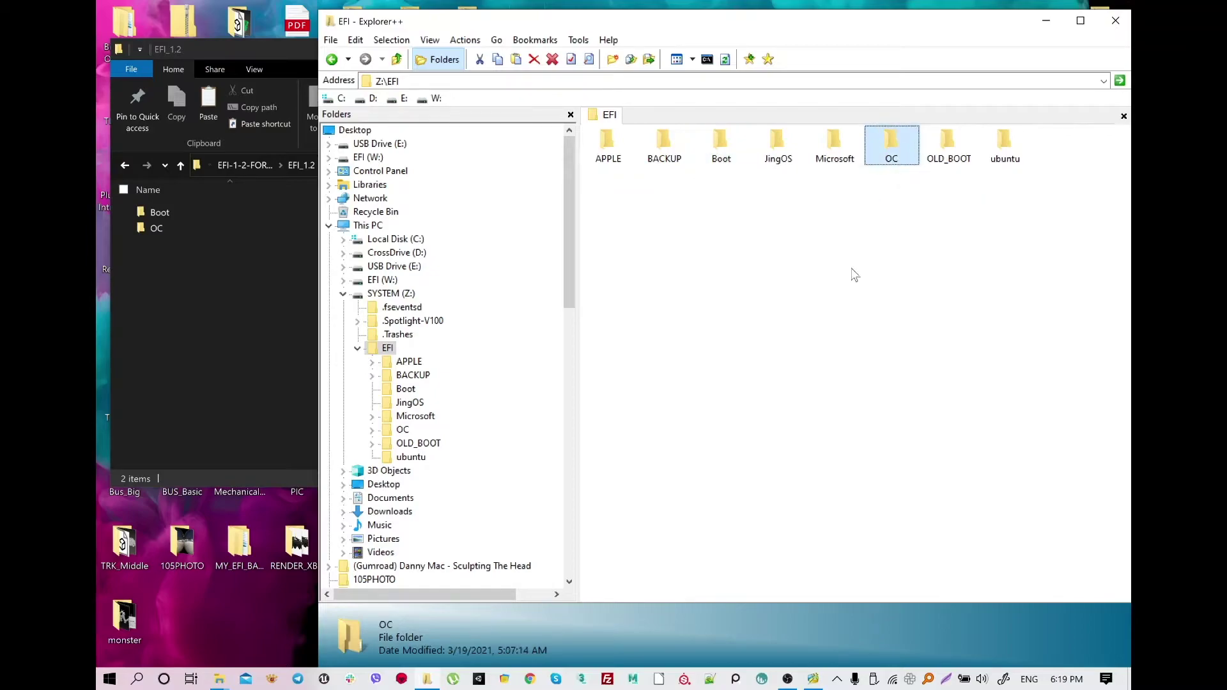
left_click(799, 231)
right_click(665, 255)
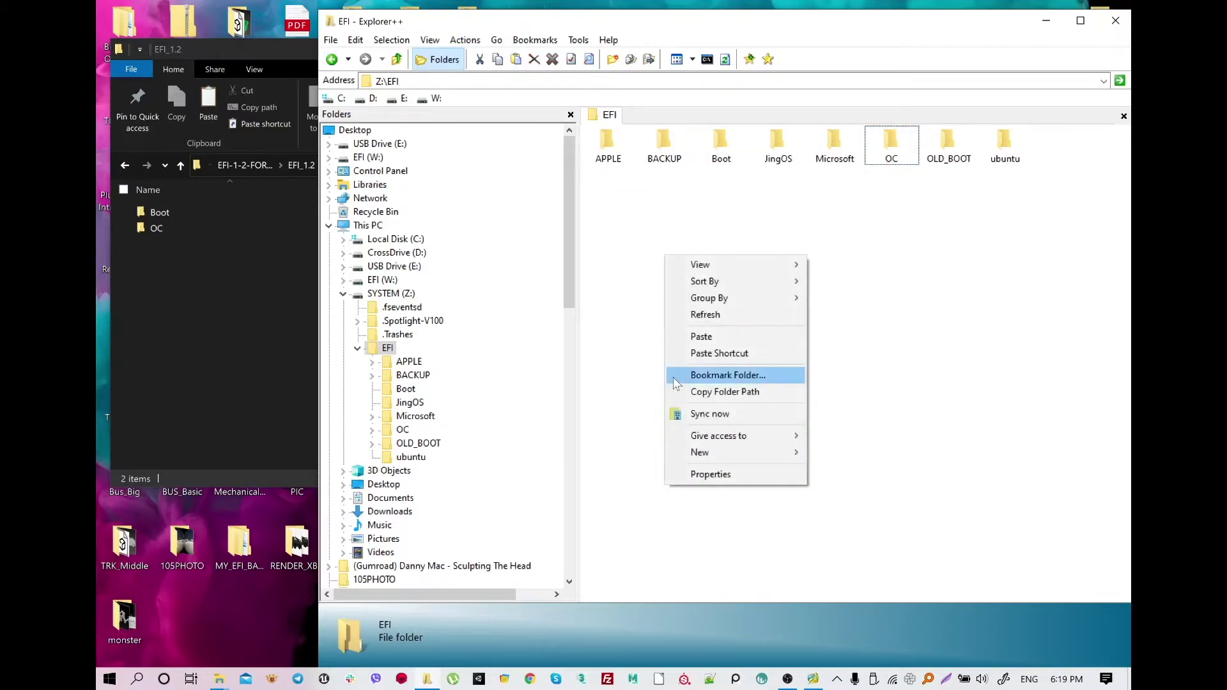
mouse_move(843, 453)
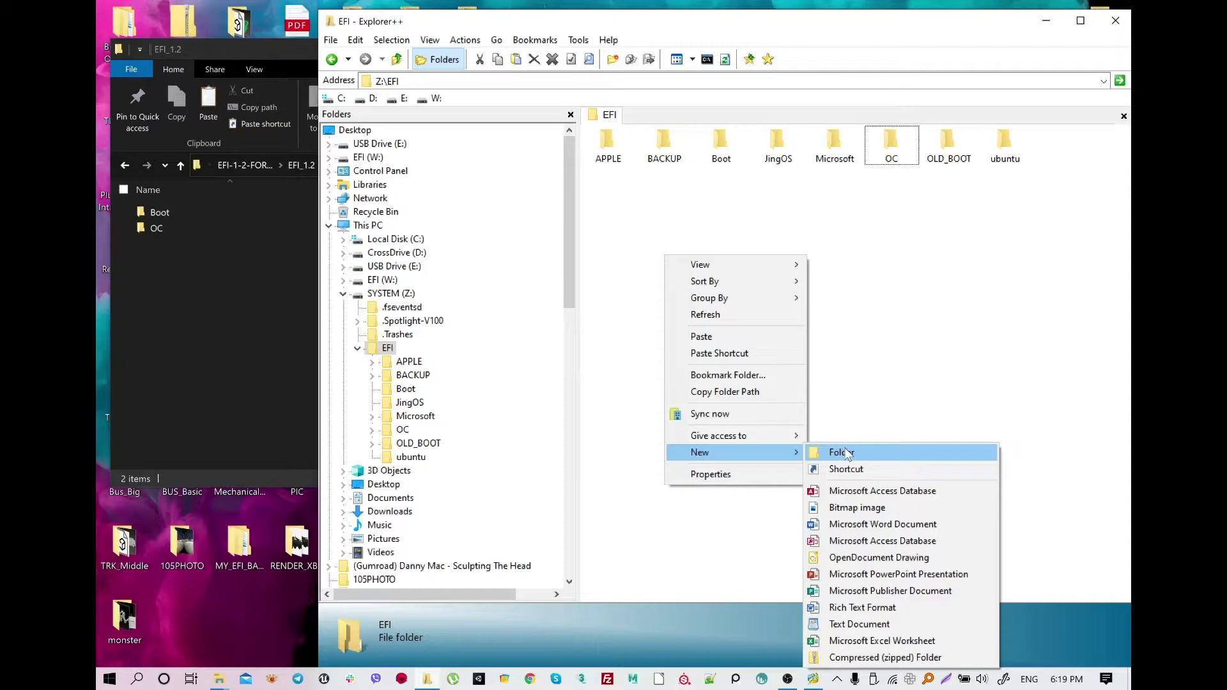
left_click(814, 179)
Check what Z:\EFI\BACKUP contains, then go back to Z:\EFI
left_click_drag(1052, 199, 629, 208)
left_click(726, 155)
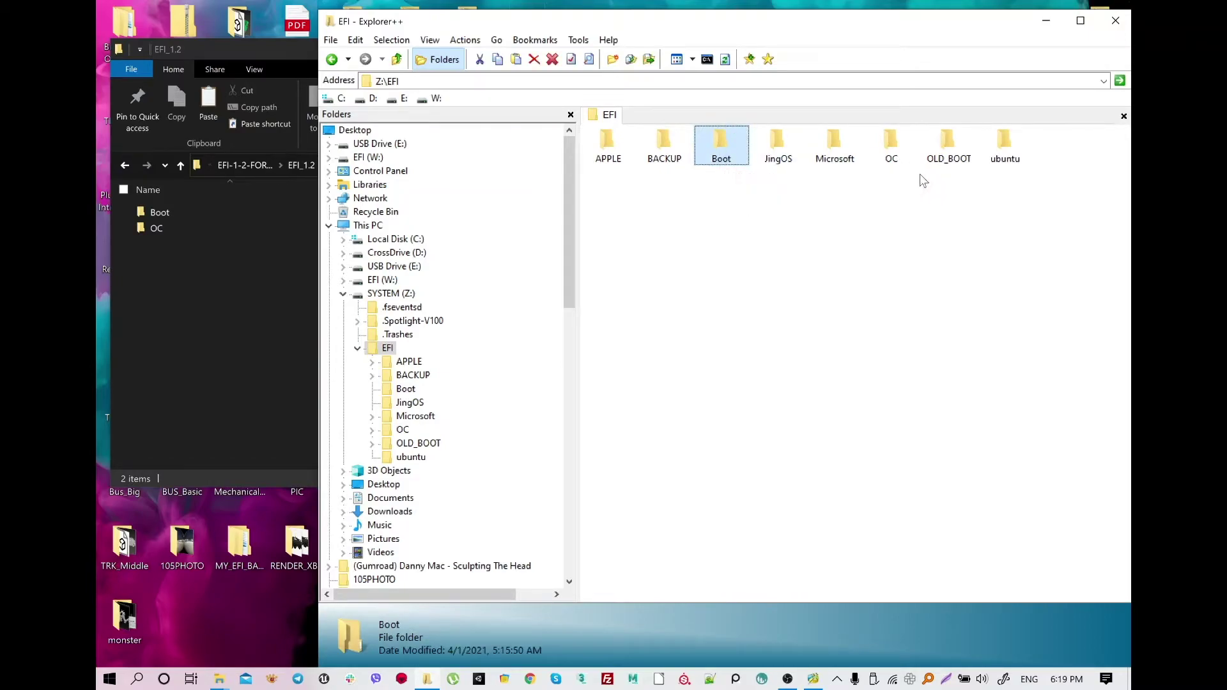
left_click(893, 152)
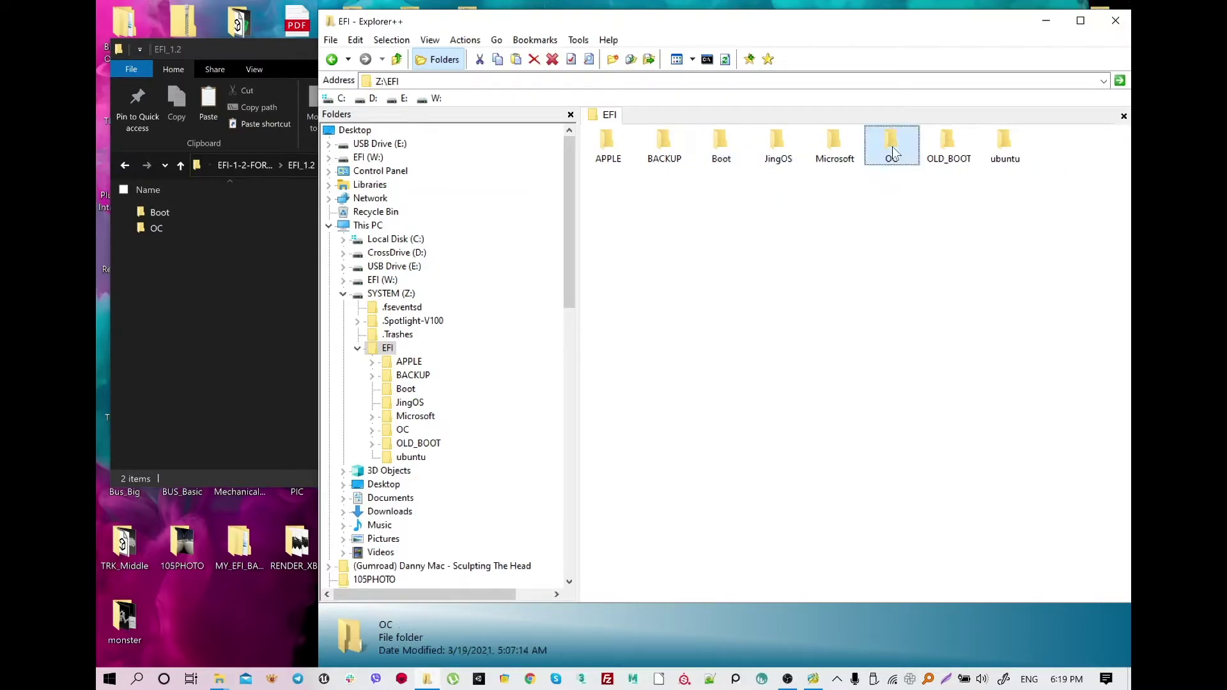
double_click(664, 144)
left_click(334, 62)
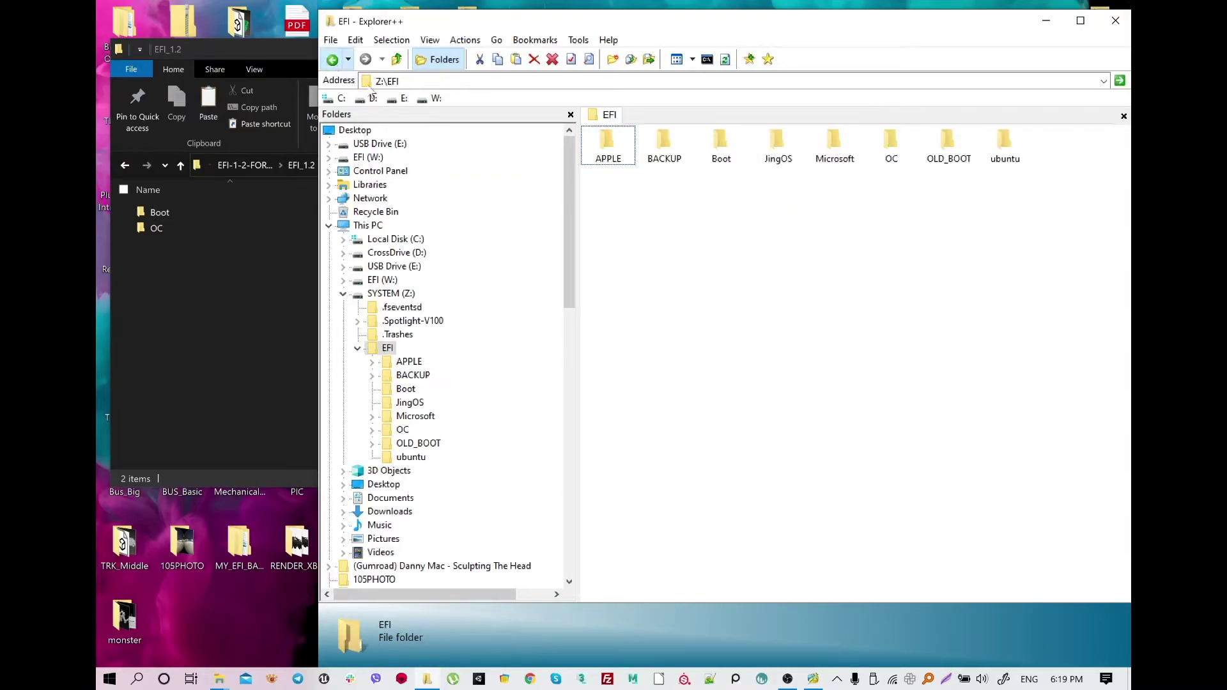
Look at Z:\EFI's ubuntu folder and reselect Boot and OC in the EFI_1.2 window
left_click(1005, 147)
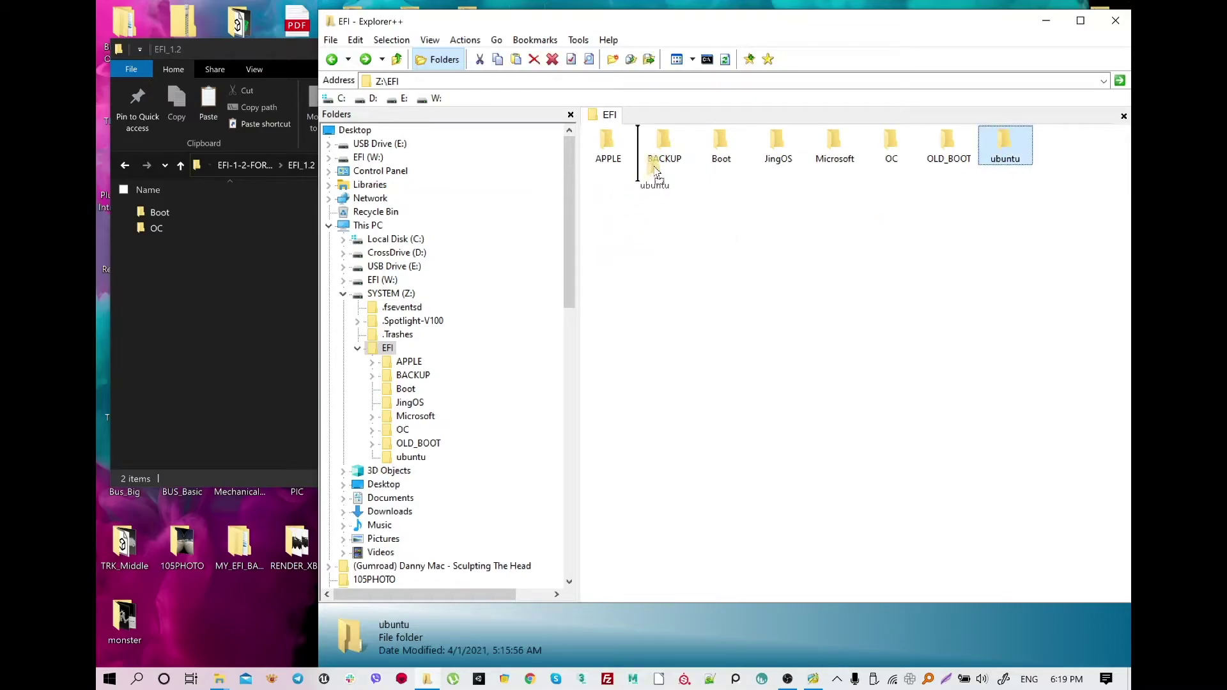
left_click(751, 279)
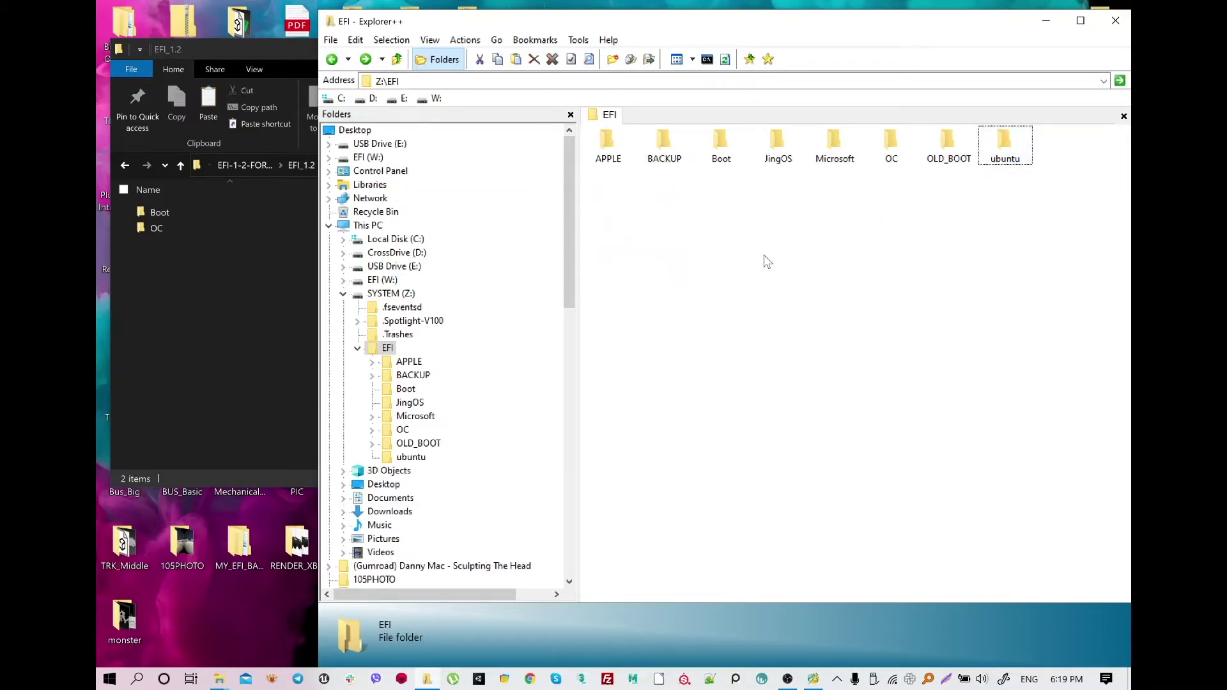
right_click(730, 252)
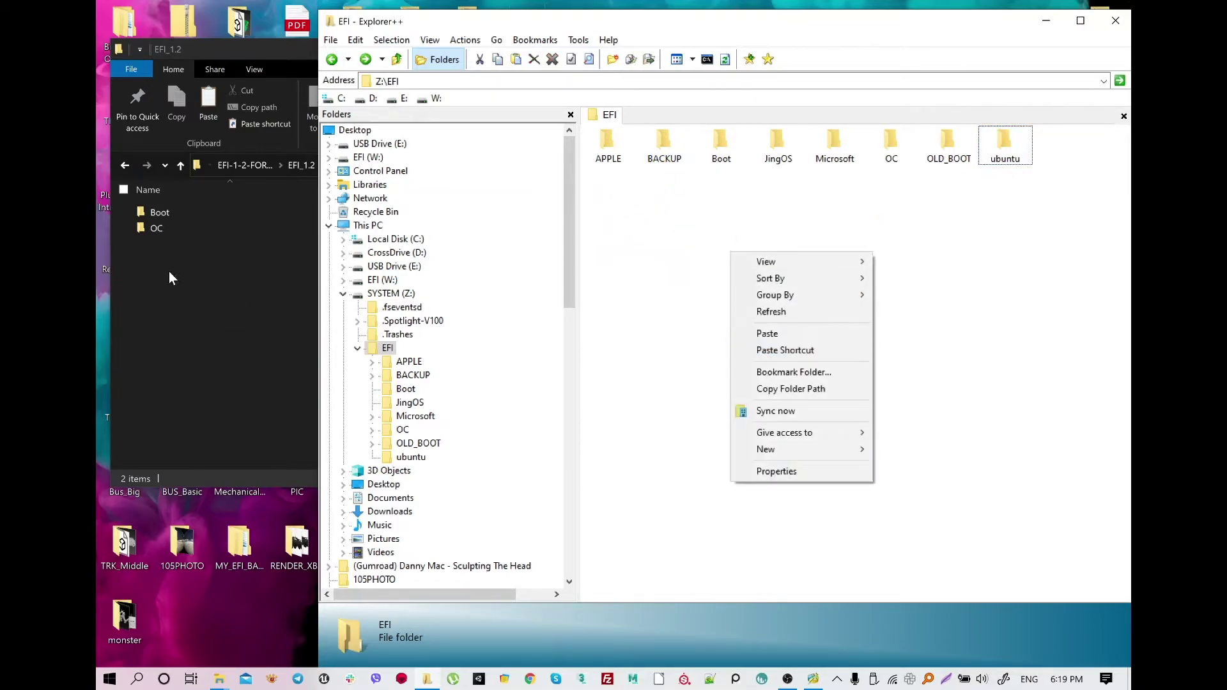
left_click(198, 256)
left_click_drag(198, 257, 170, 231)
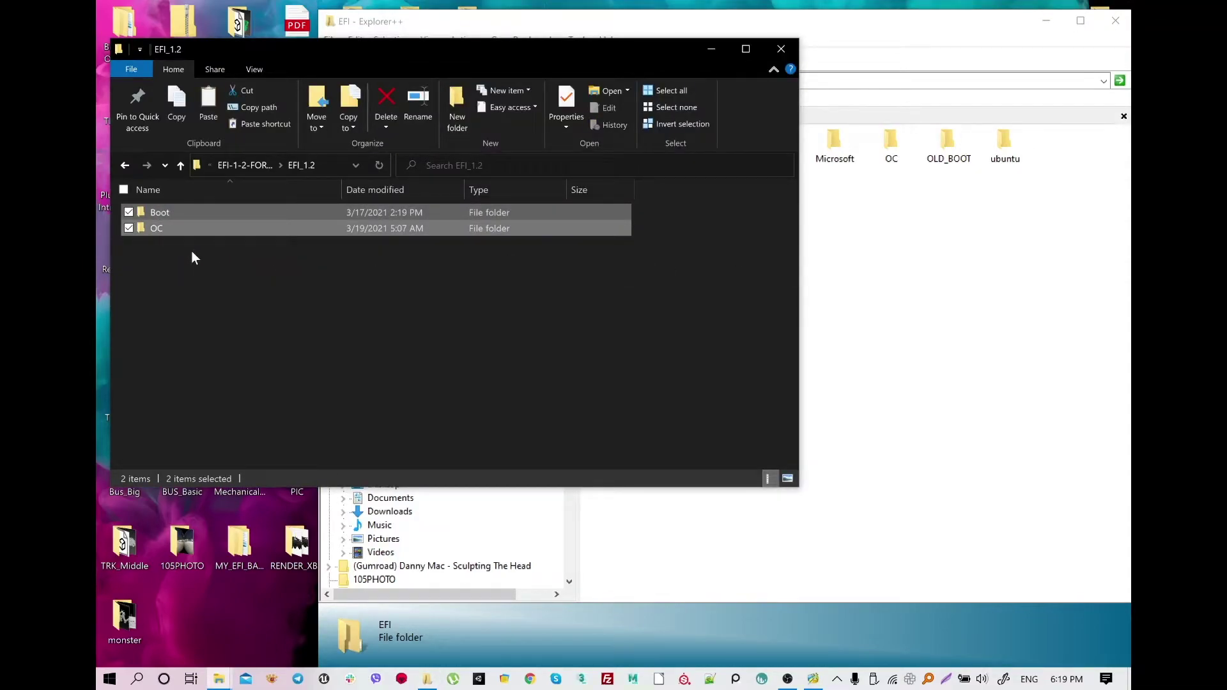
left_click(294, 253)
Collapse SYSTEM (Z:) to its root and close Explorer++
left_click(935, 273)
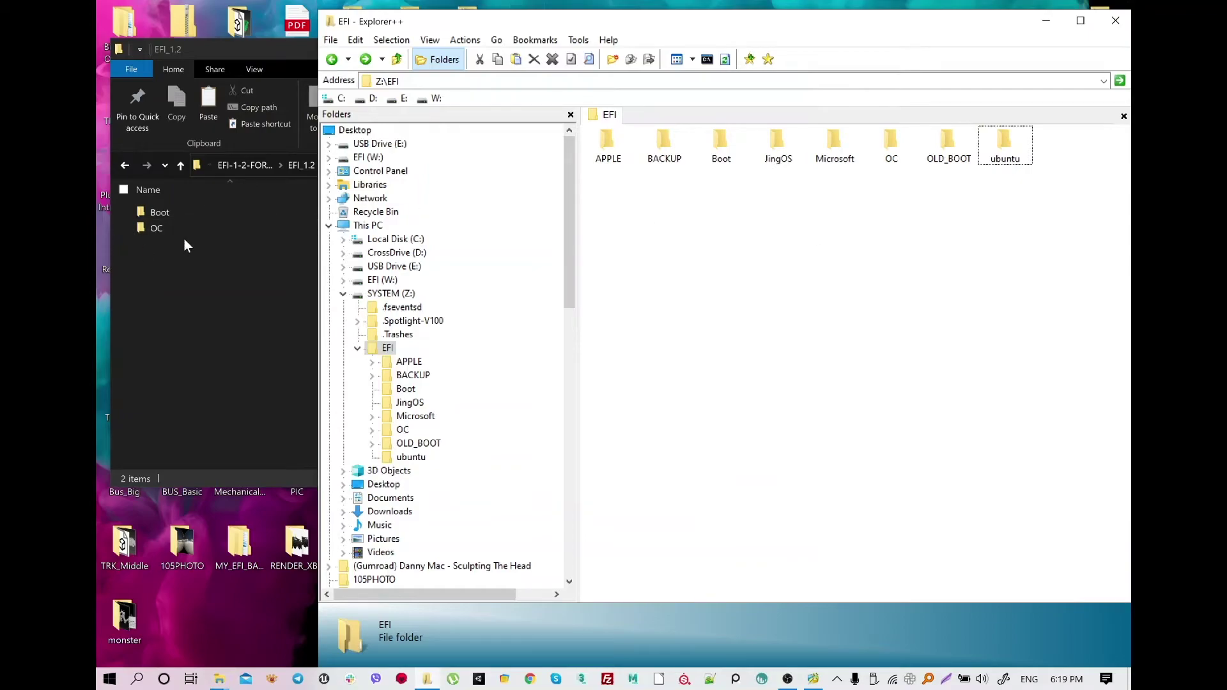
left_click_drag(187, 247, 164, 217)
left_click(957, 238)
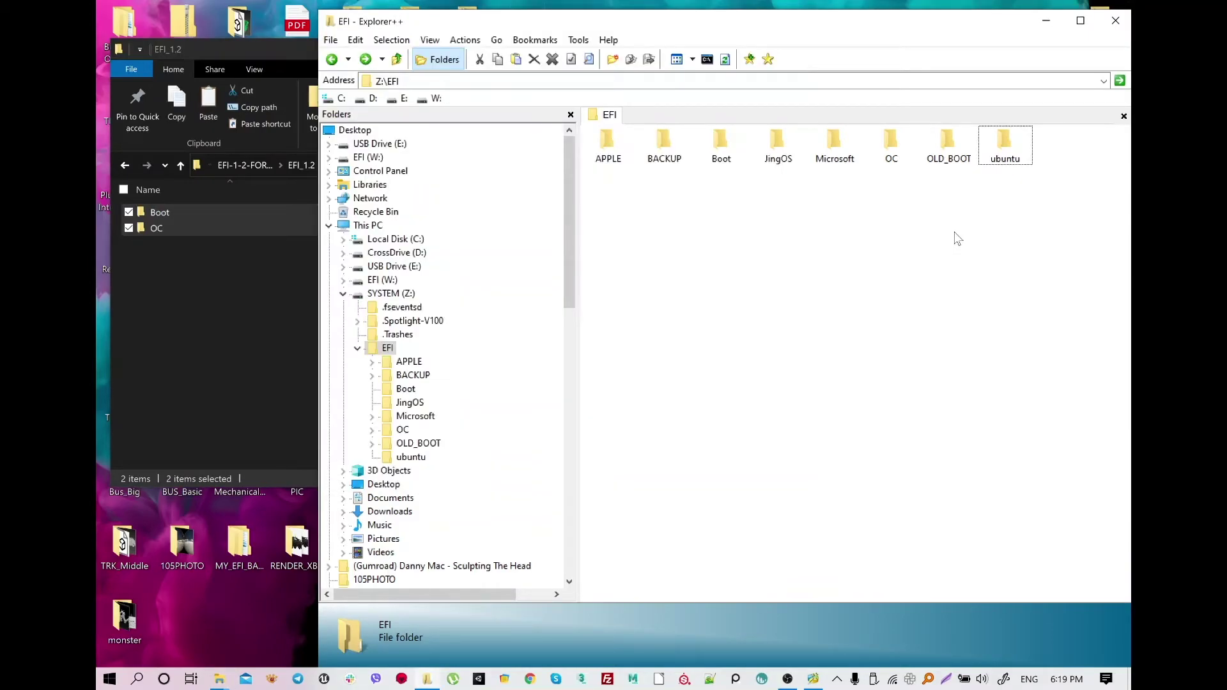
left_click(345, 295)
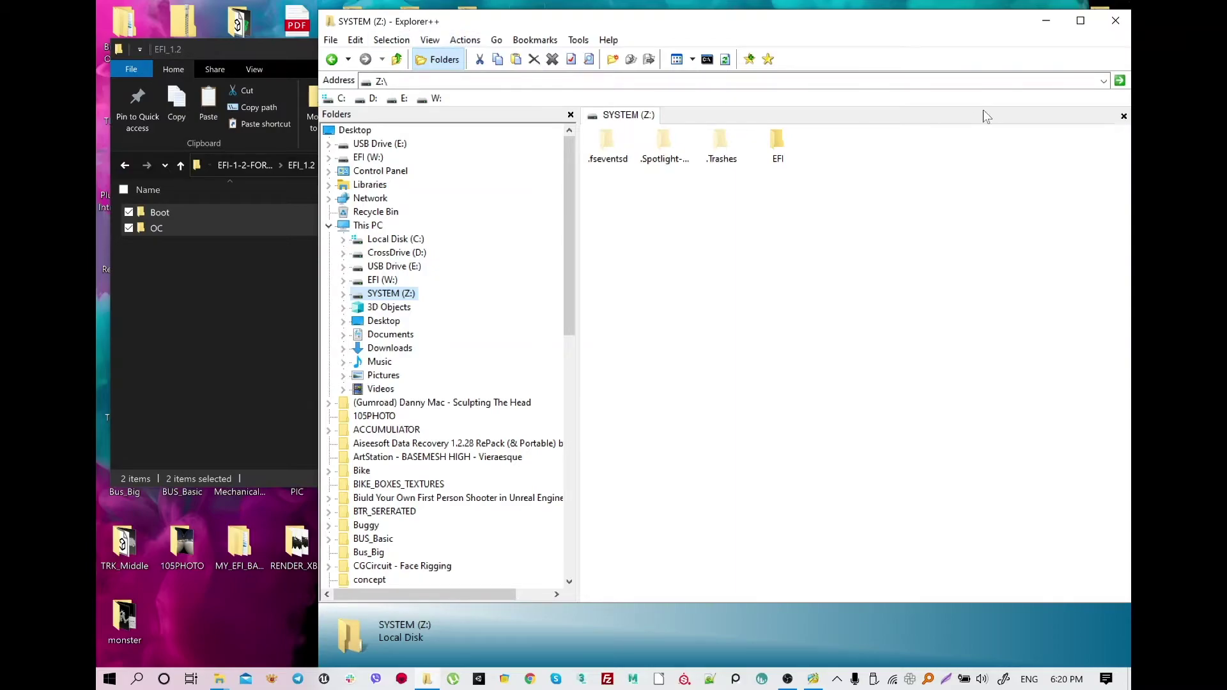
left_click(1115, 20)
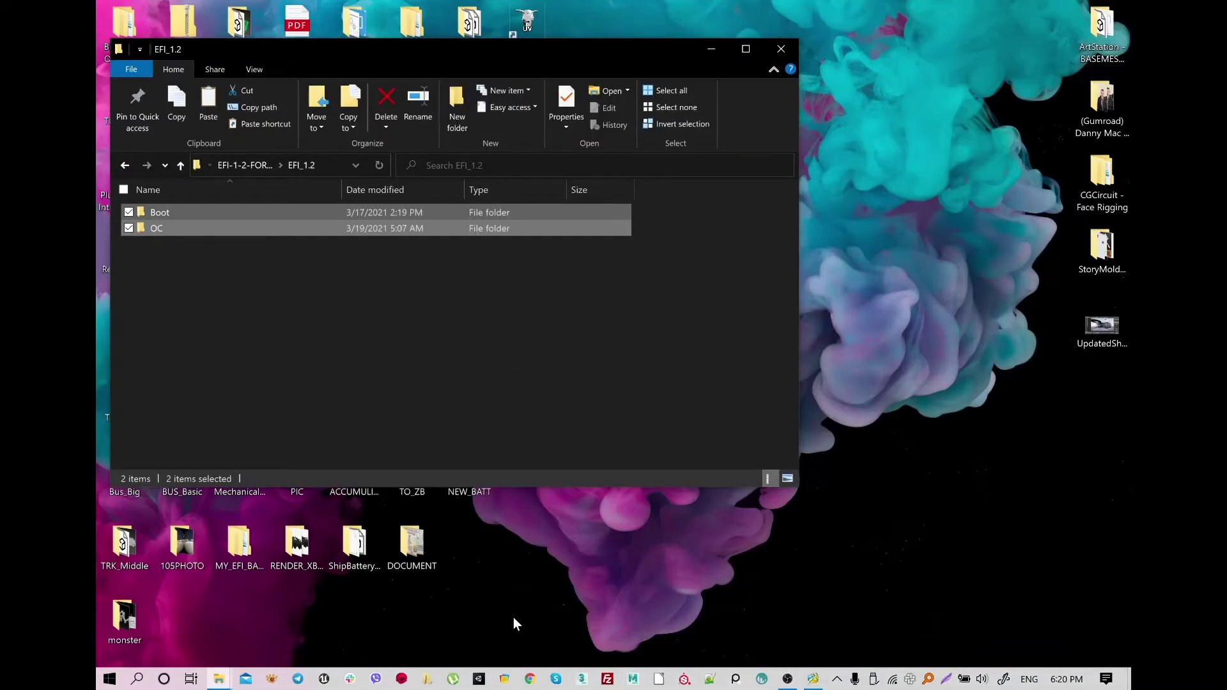
Close EFI_1.2, open This PC in a new Explorer window, and return to MiniTool Partition Wizard
key("alt+F4")
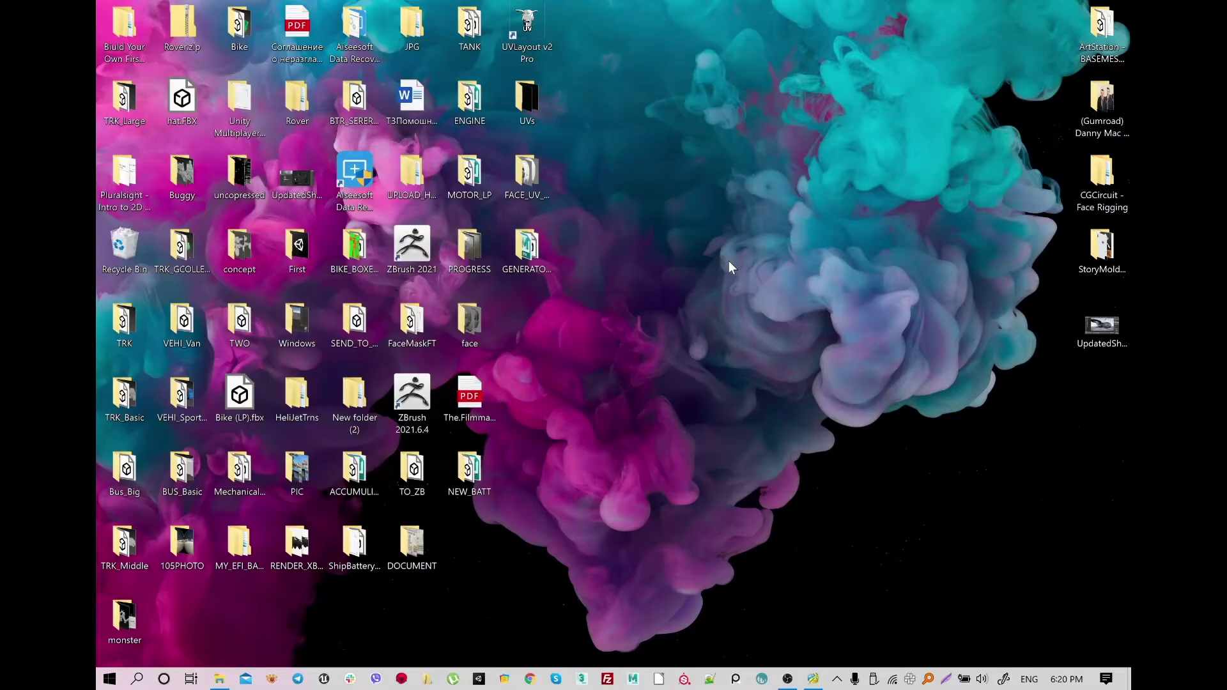
key("super+e")
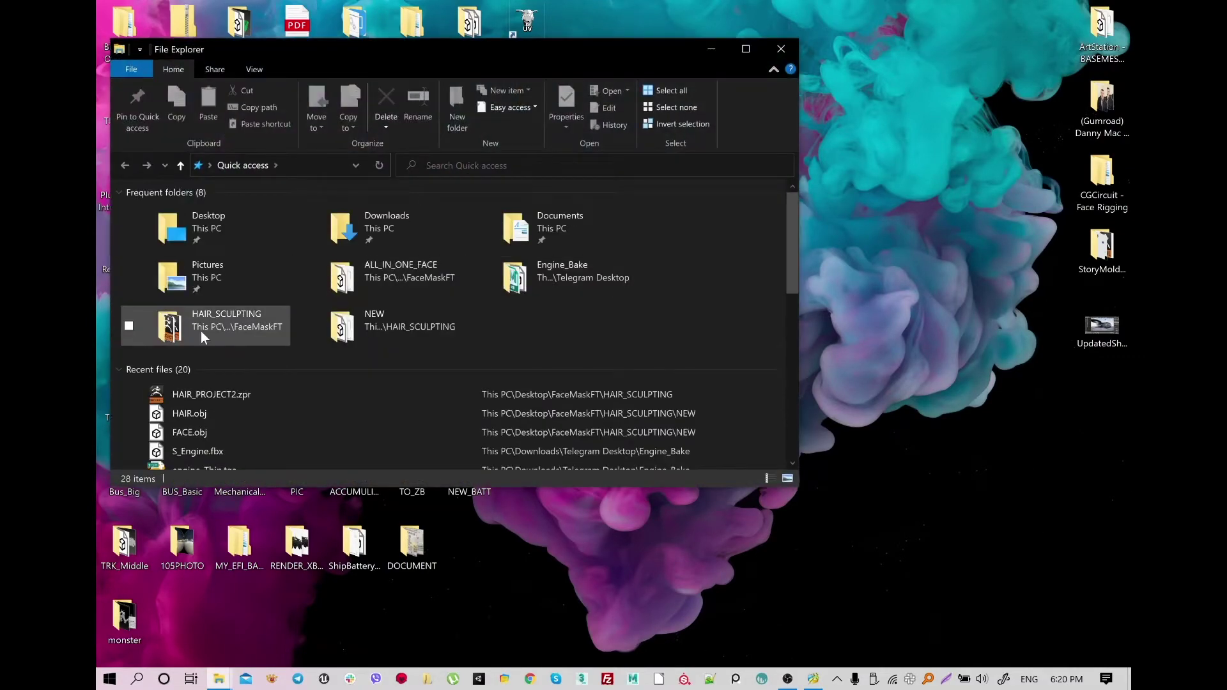
left_click(182, 165)
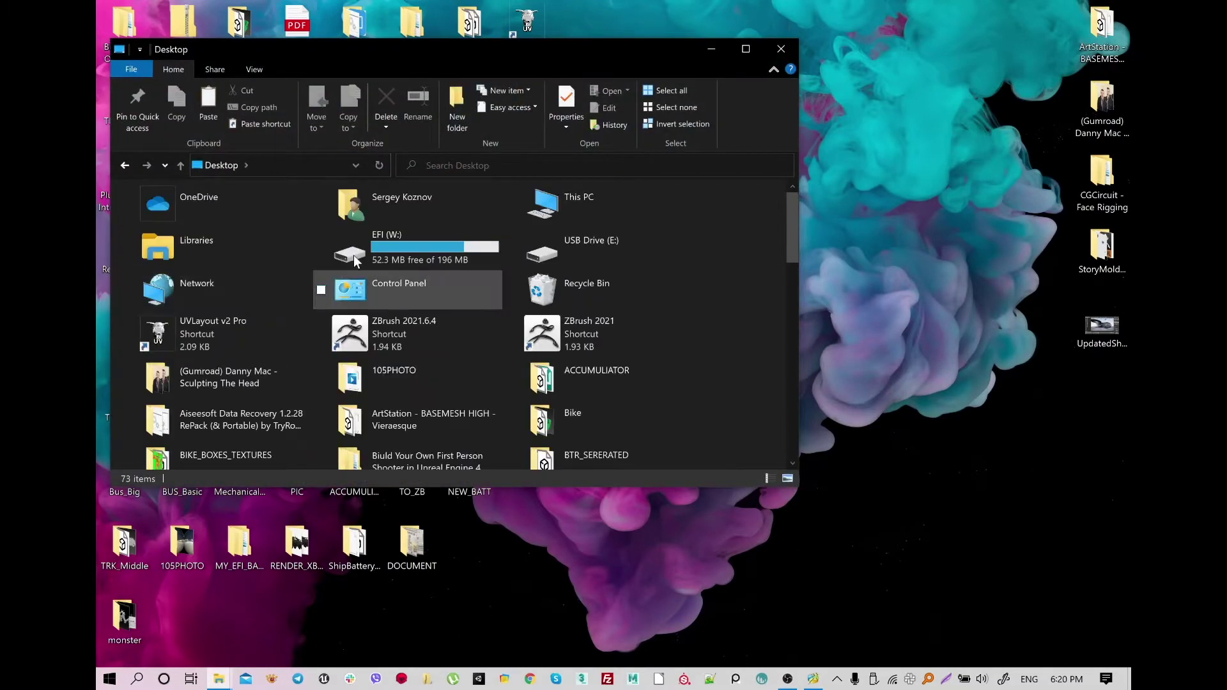
left_click(582, 209)
double_click(582, 208)
mouse_move(438, 370)
left_mouse_down()
mouse_move(323, 275)
mouse_move(392, 385)
mouse_move(438, 372)
left_mouse_up()
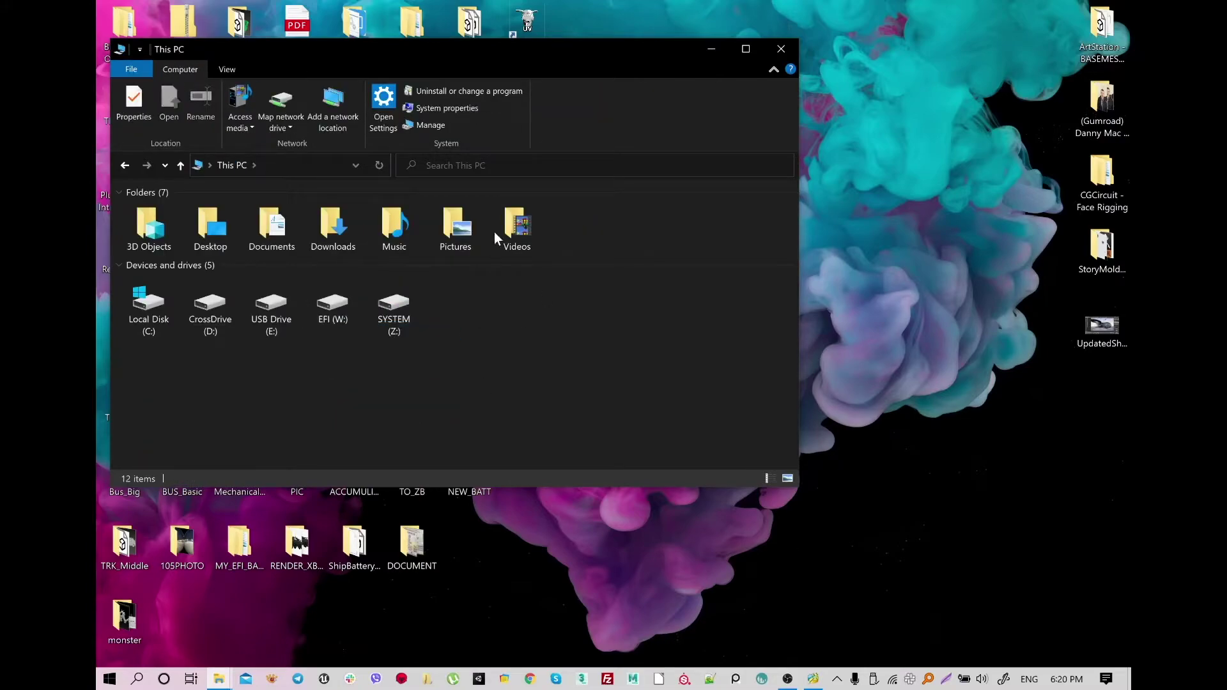
left_click_drag(514, 71, 646, 76)
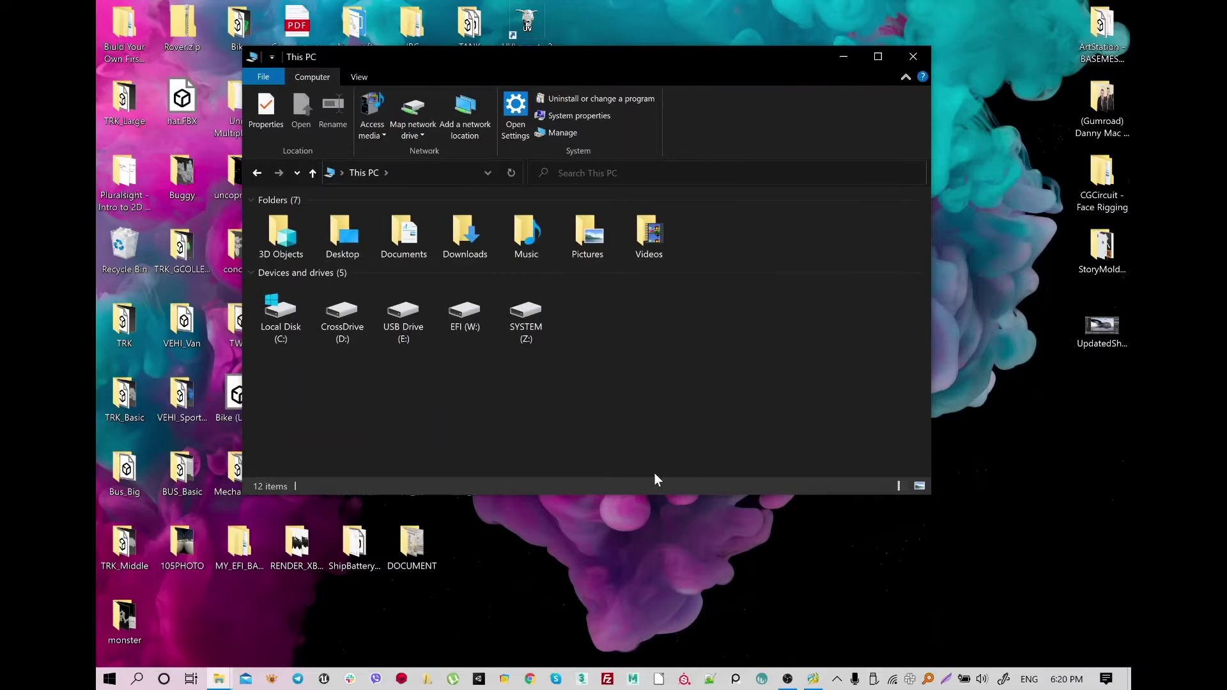
left_click(813, 678)
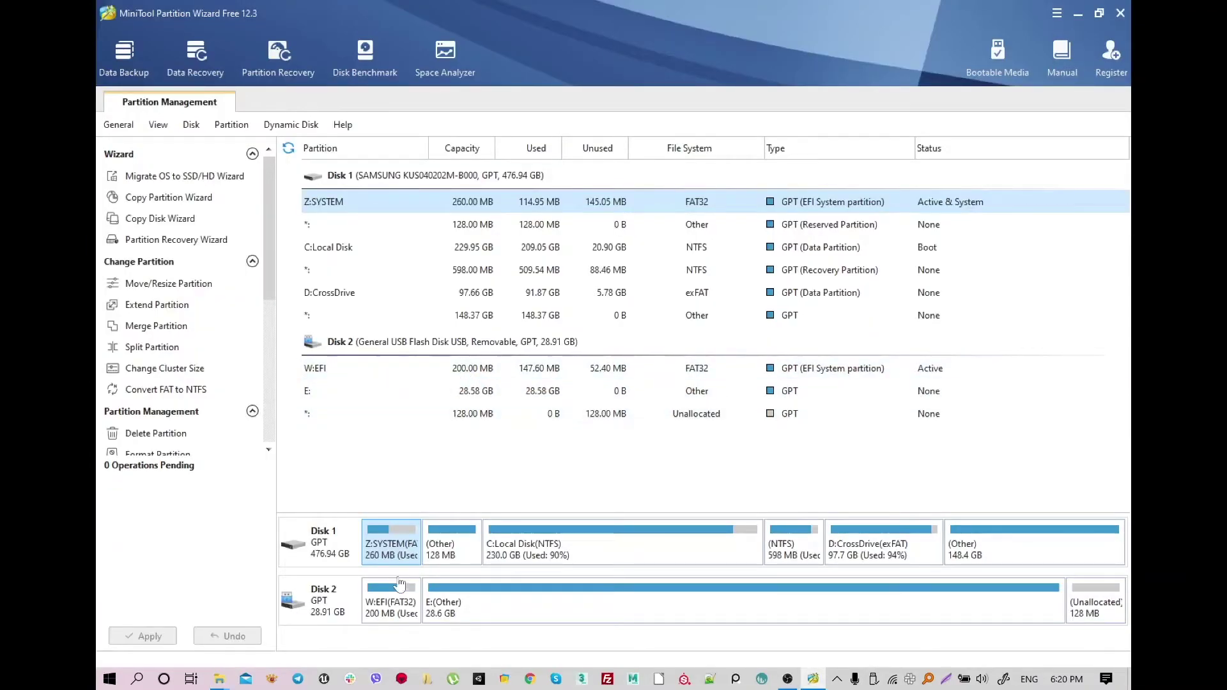
Hide the W:EFI partition on the USB disk and the Z:SYSTEM partition on Disk 1
left_click(392, 607)
right_click(392, 598)
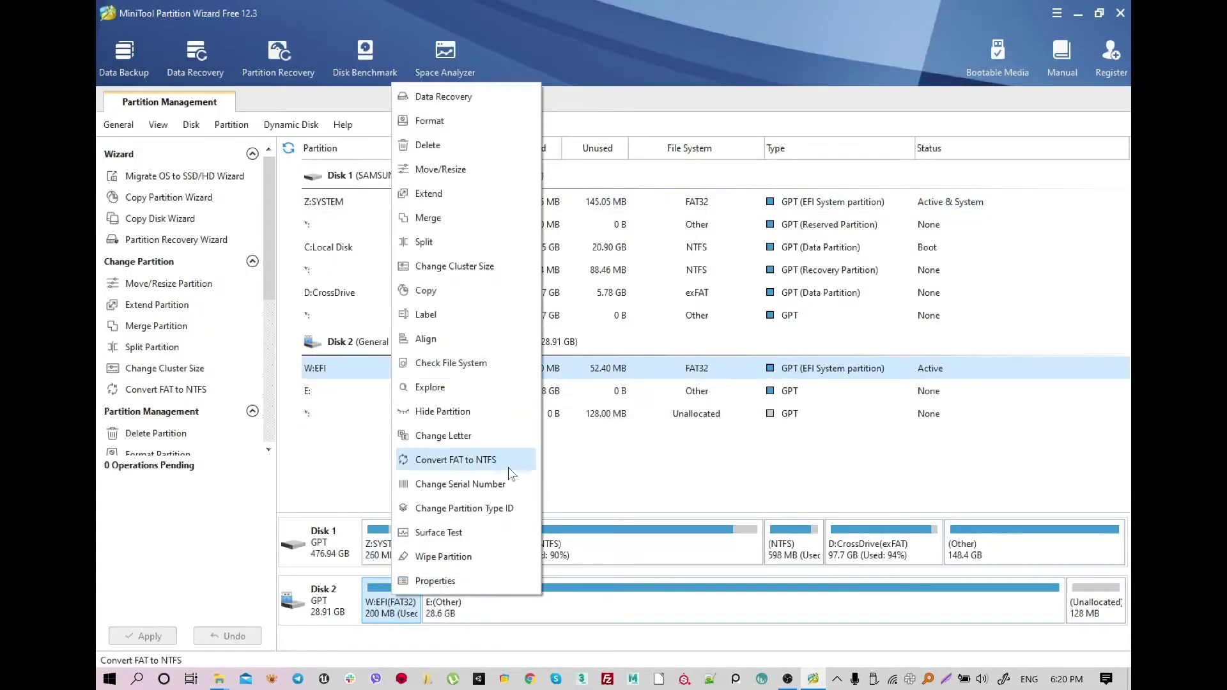
left_click(437, 417)
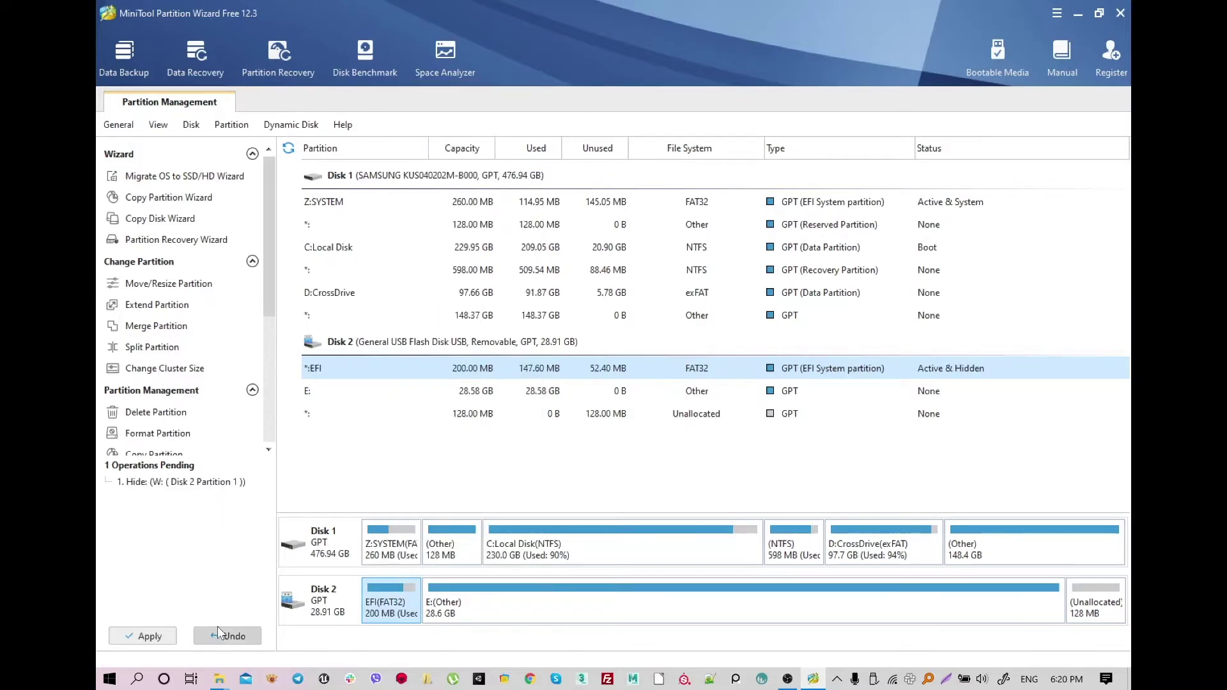
left_click(382, 546)
right_click(394, 533)
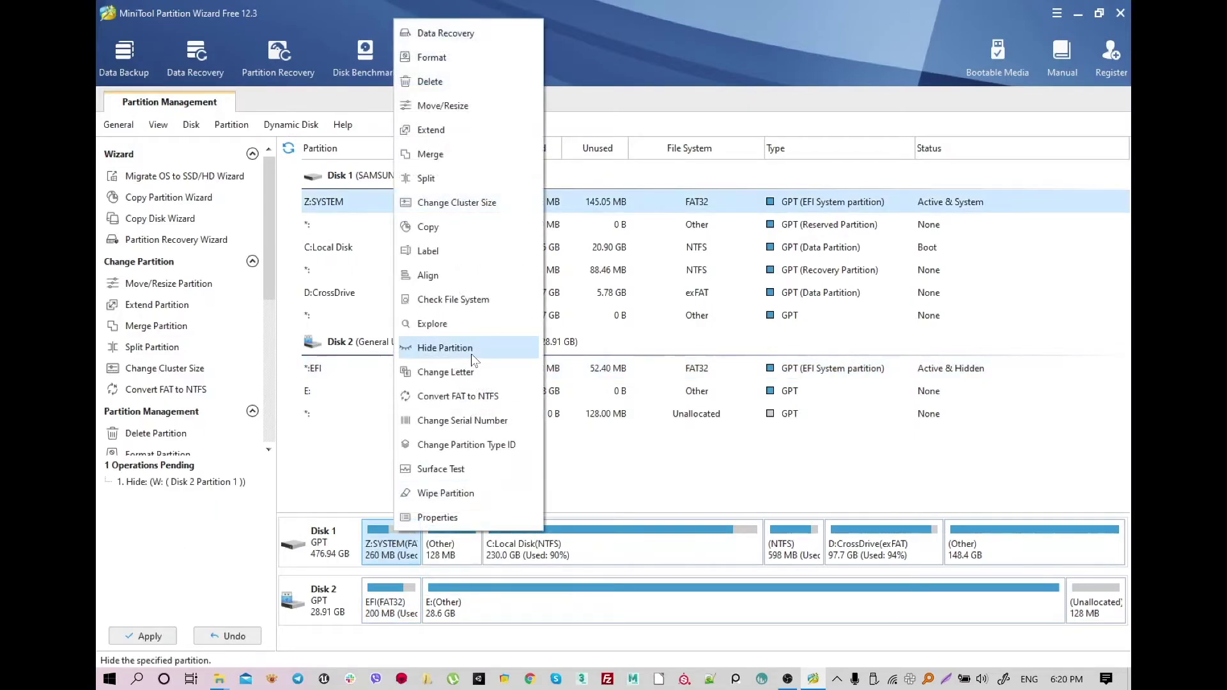
left_click(438, 353)
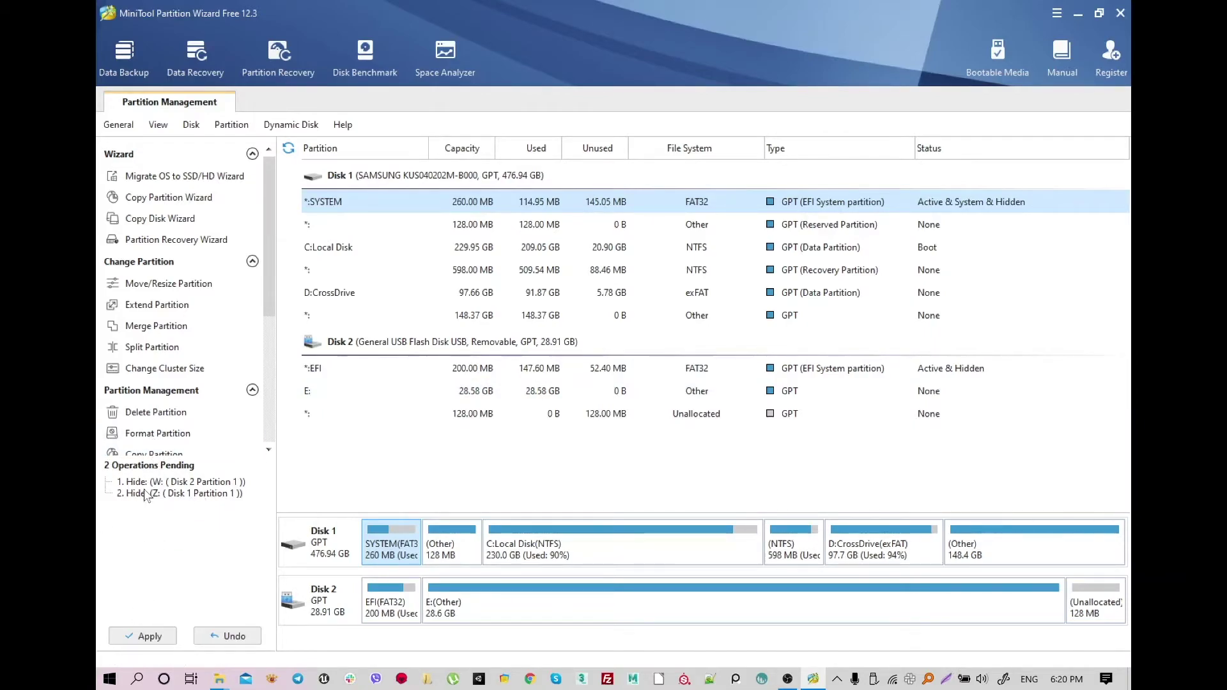
Apply the two pending hide operations, acknowledge success, and exit Partition Wizard
left_click(330, 376)
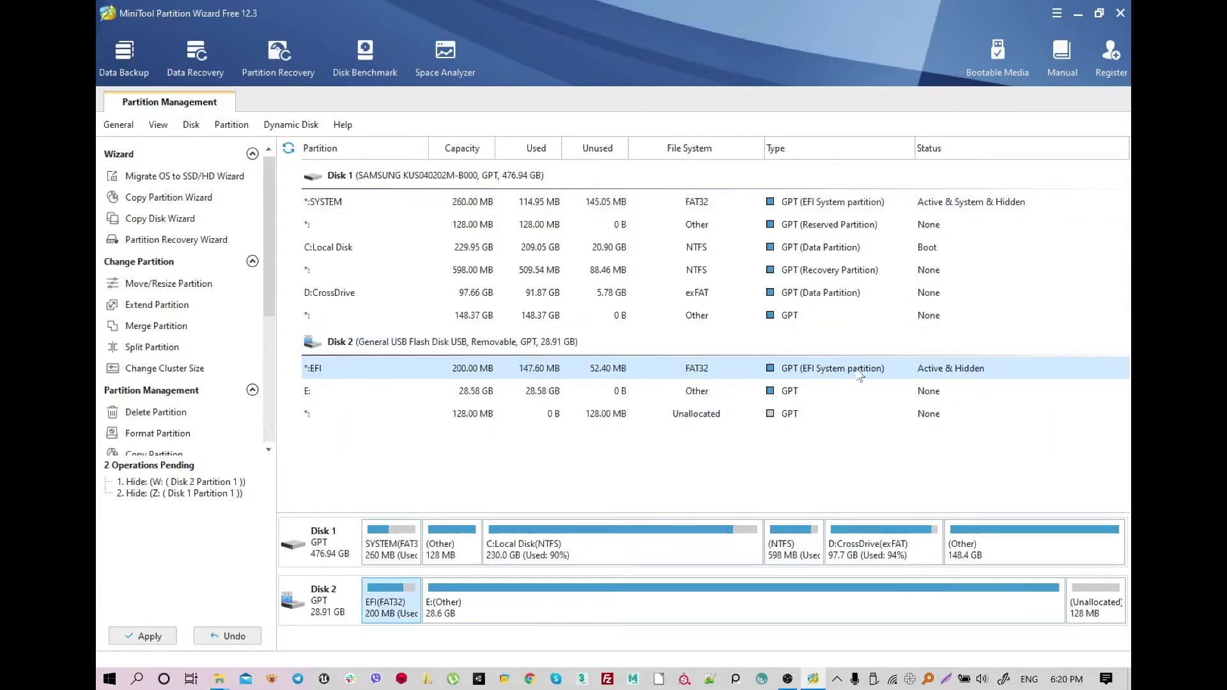
left_click(858, 205)
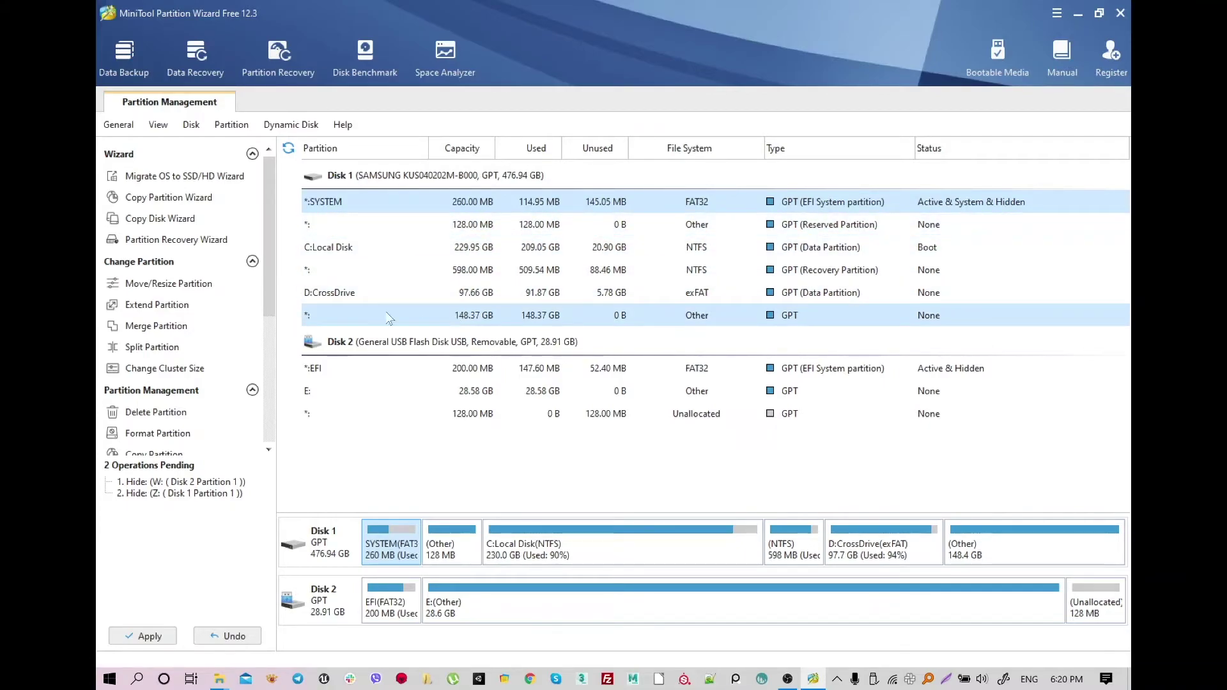
left_click(411, 296)
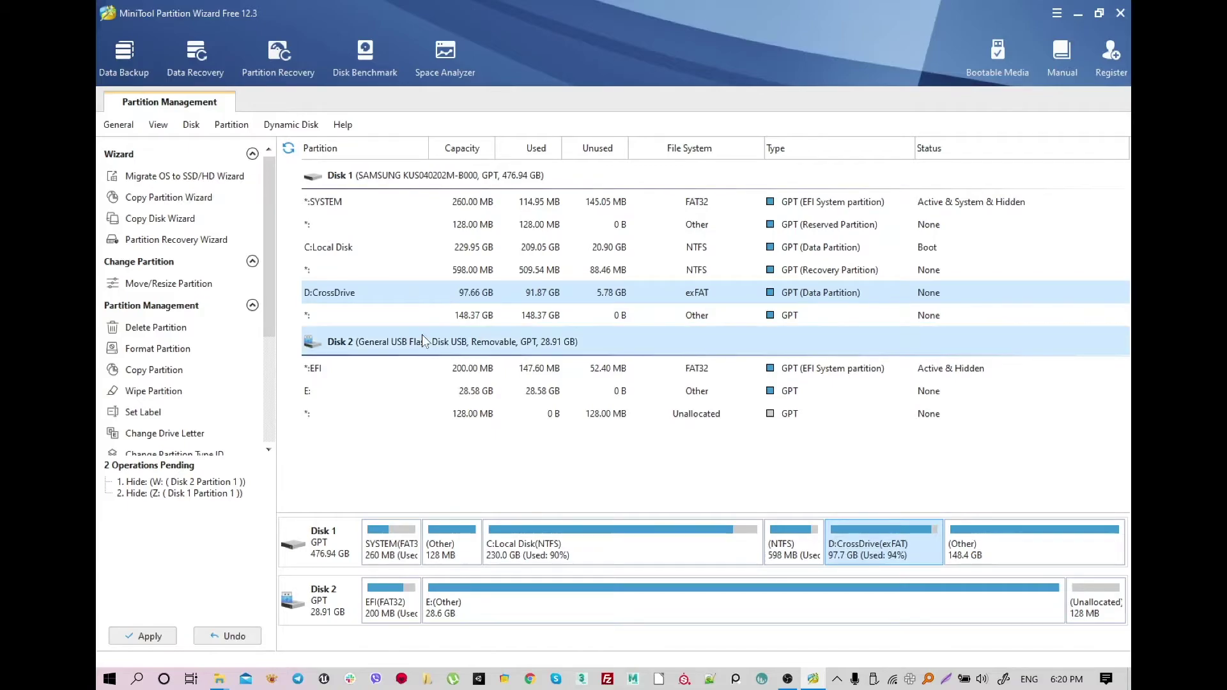
left_click(374, 253)
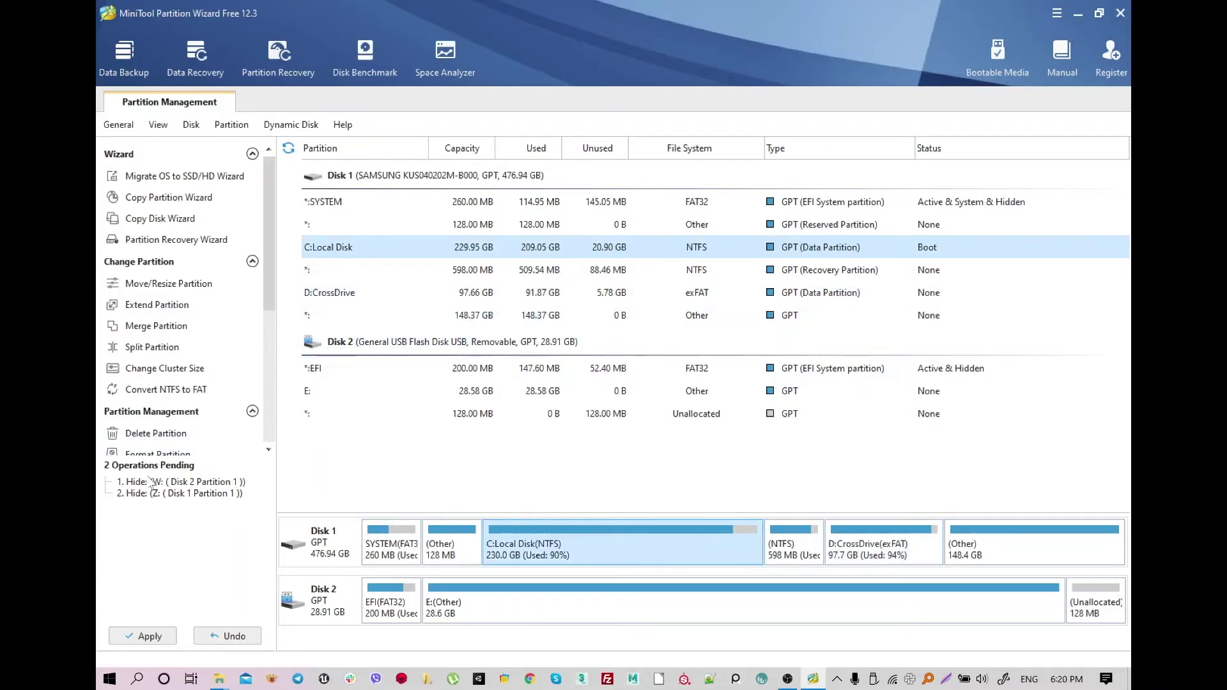
left_click(144, 636)
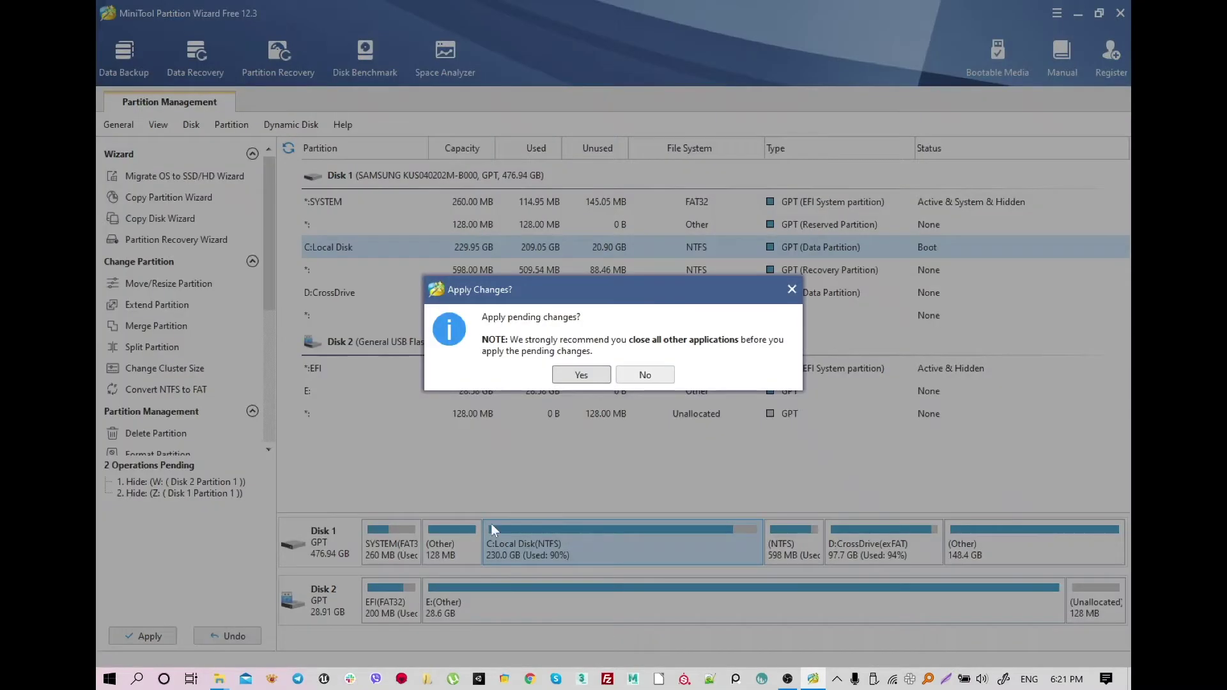
left_click(584, 380)
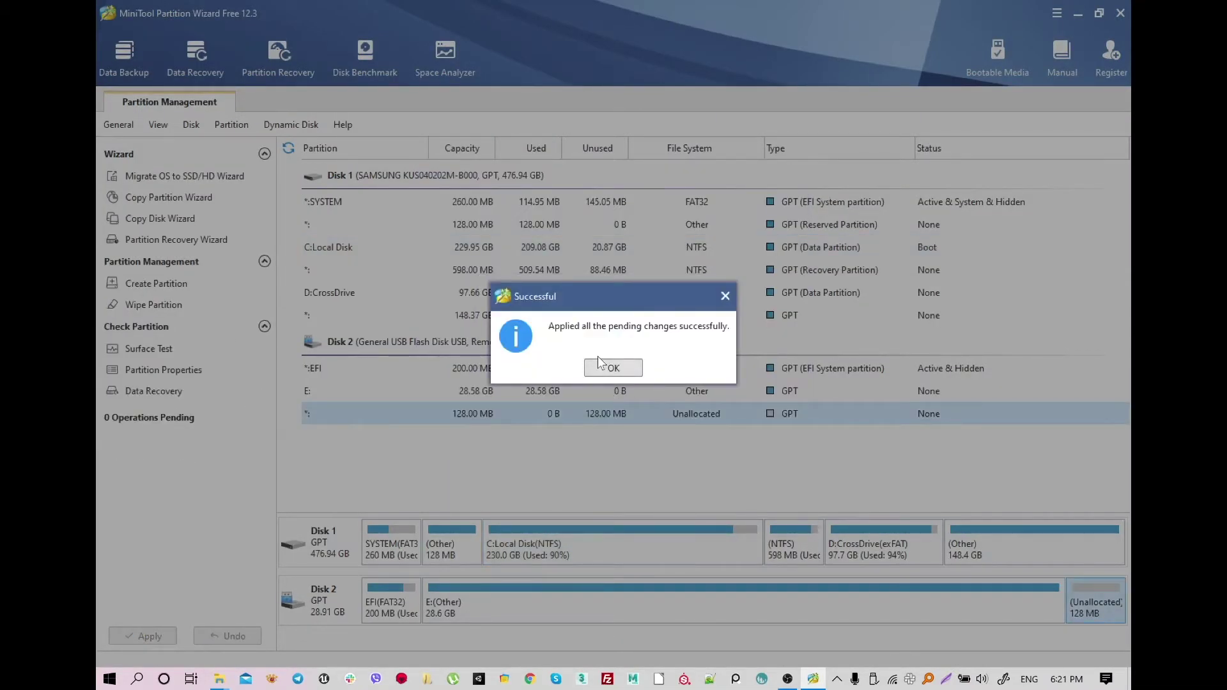
left_click(600, 364)
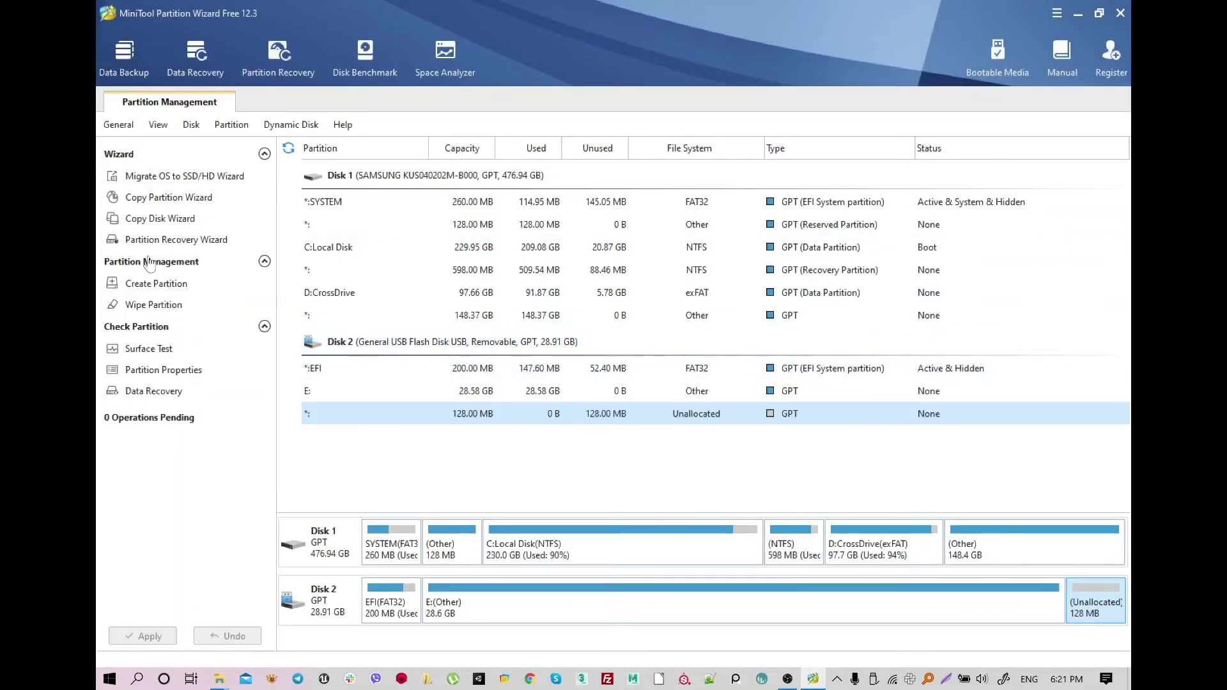
left_click(1120, 13)
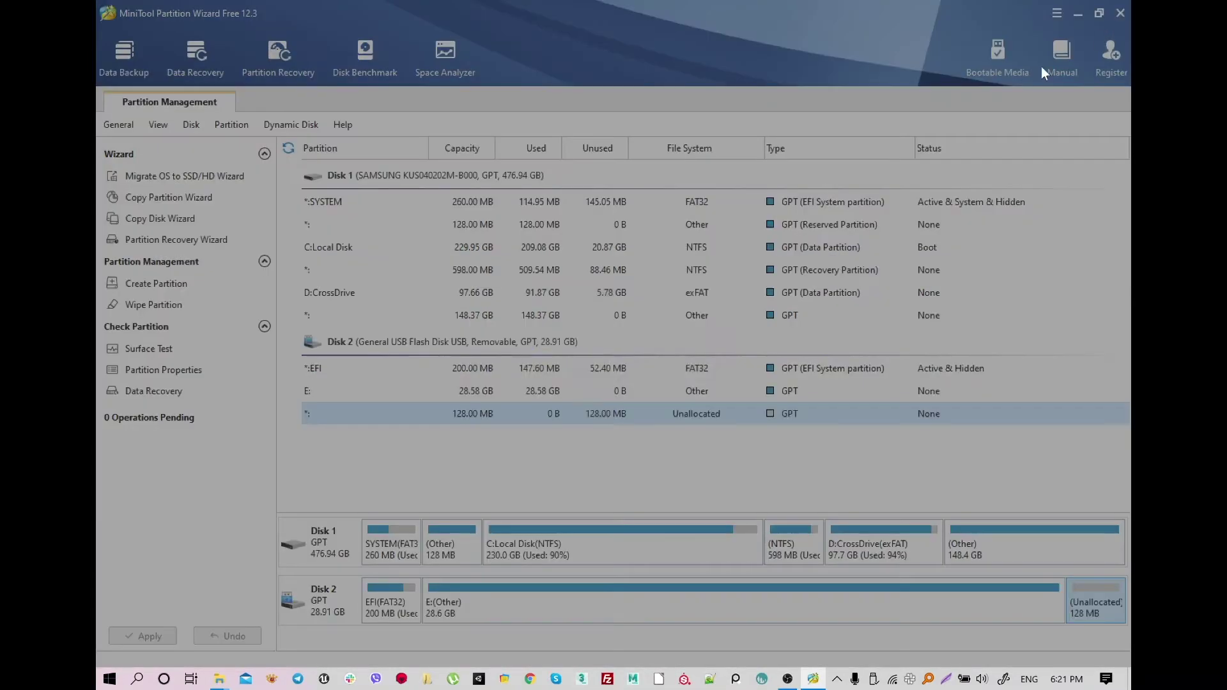
left_click(585, 363)
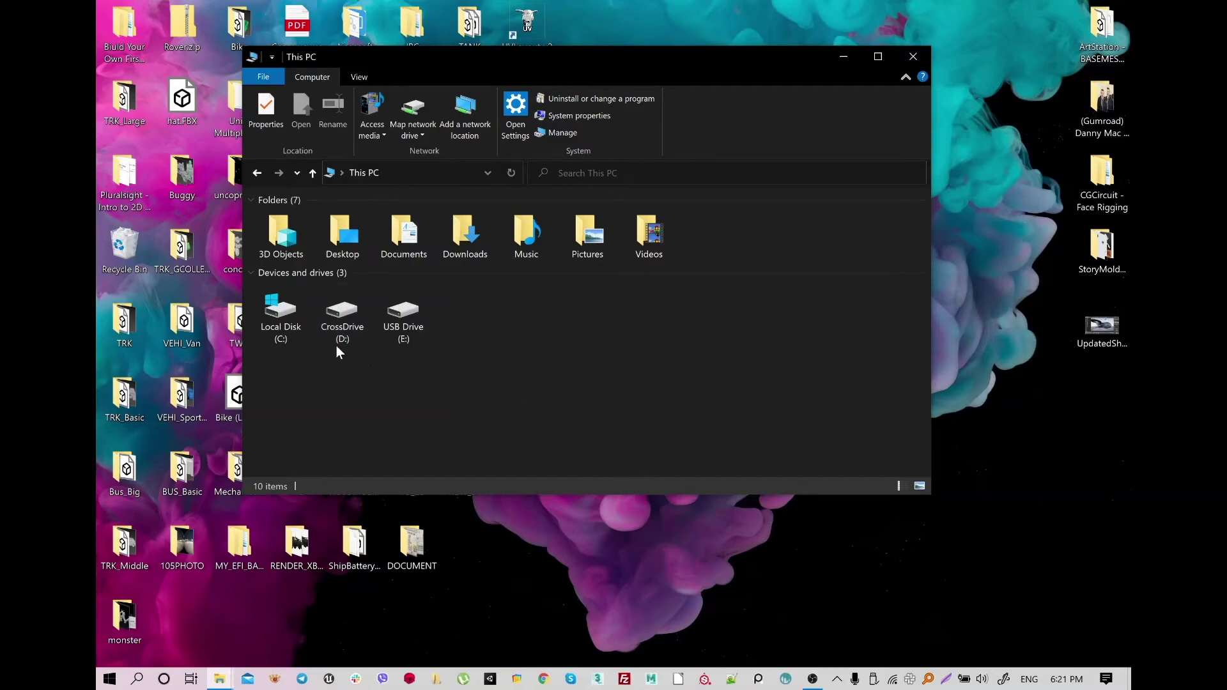
Check the drives listed in This PC, ending with USB Drive (E:) selected
left_click(409, 320)
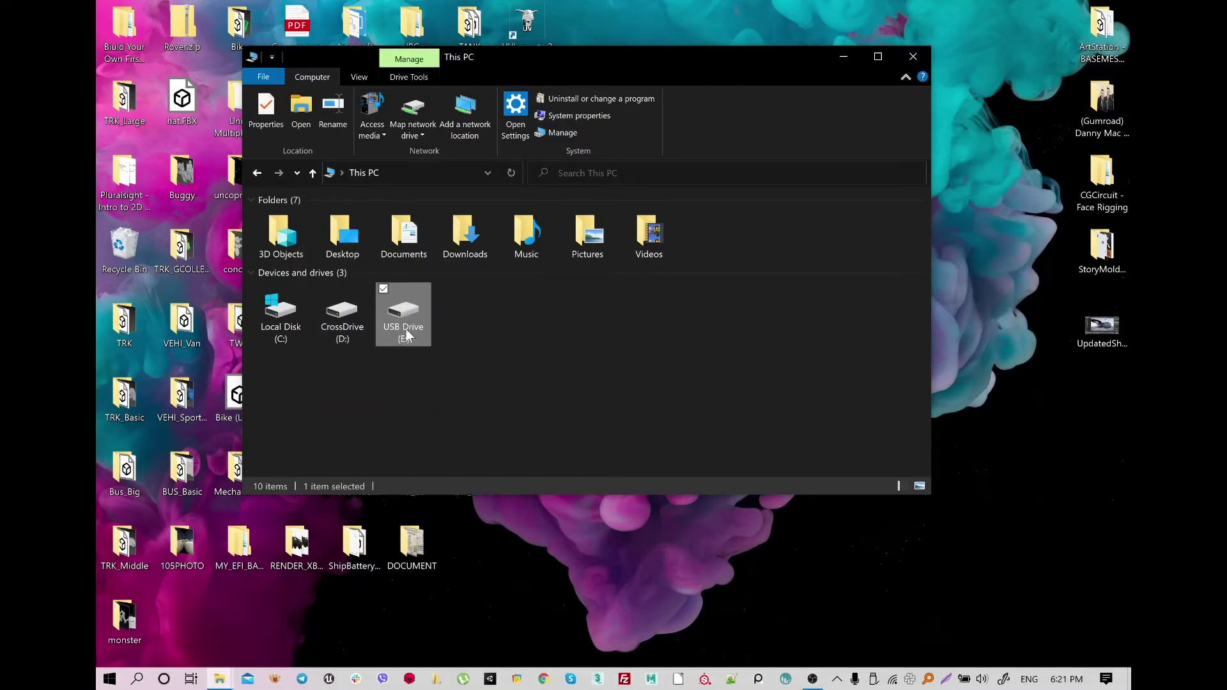
left_click(438, 367)
left_click(351, 313)
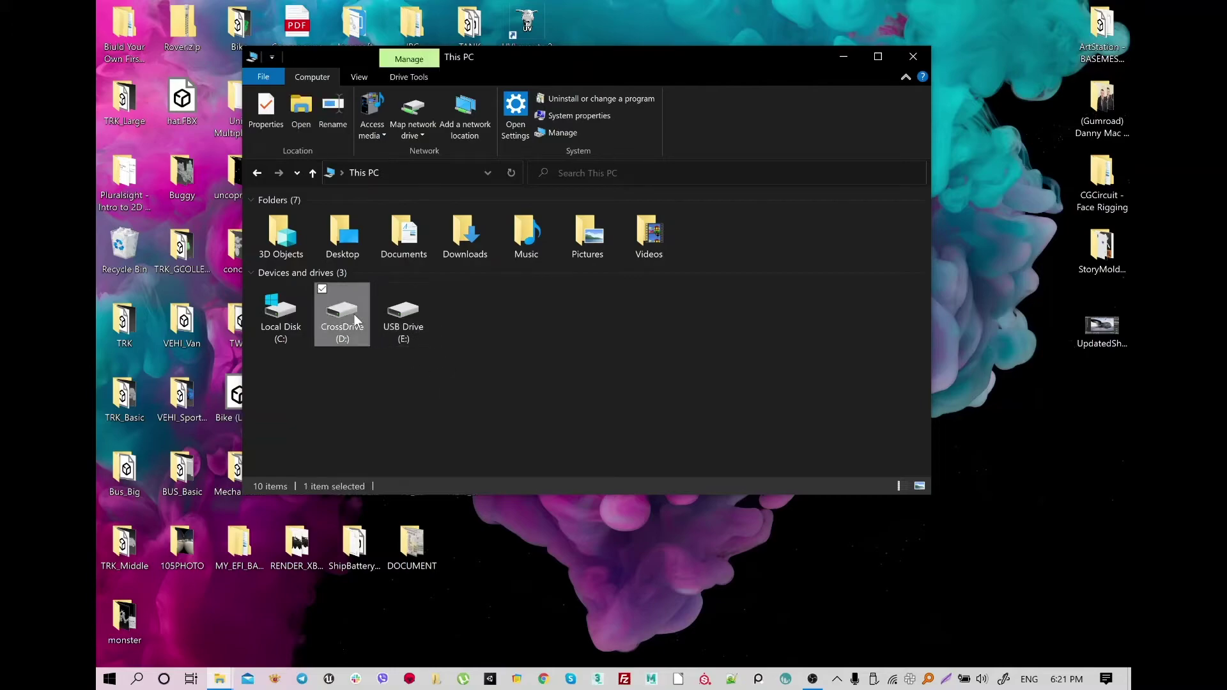
left_click(336, 329)
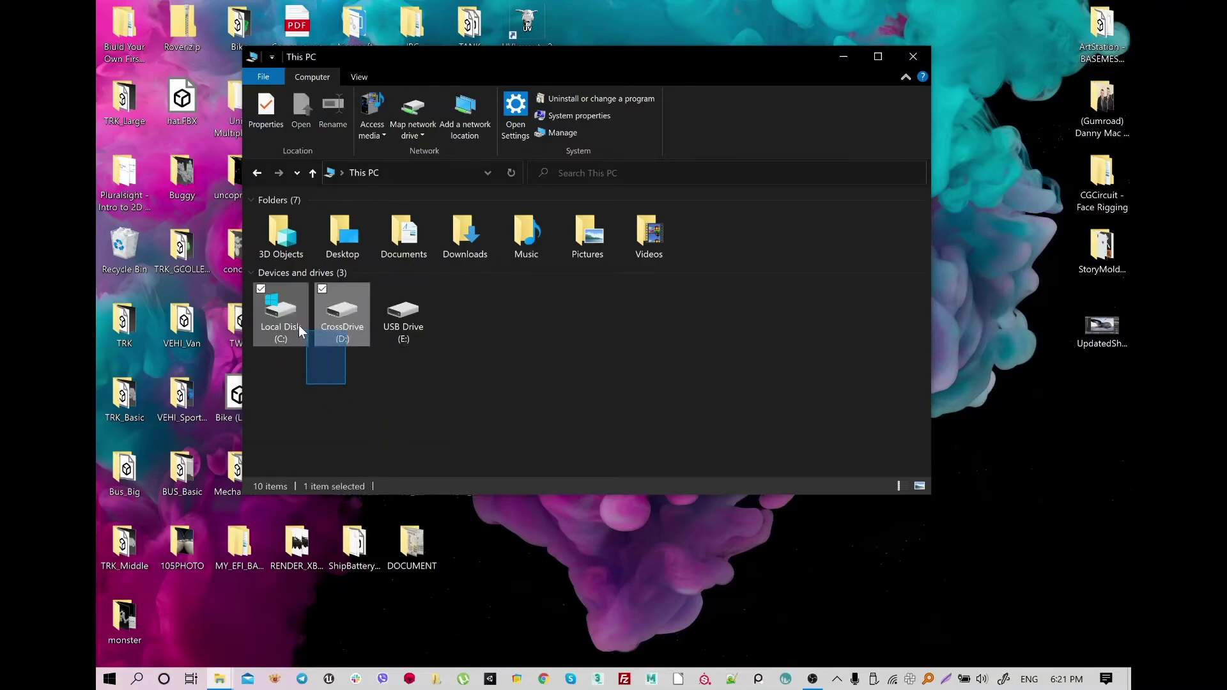
left_click(281, 317)
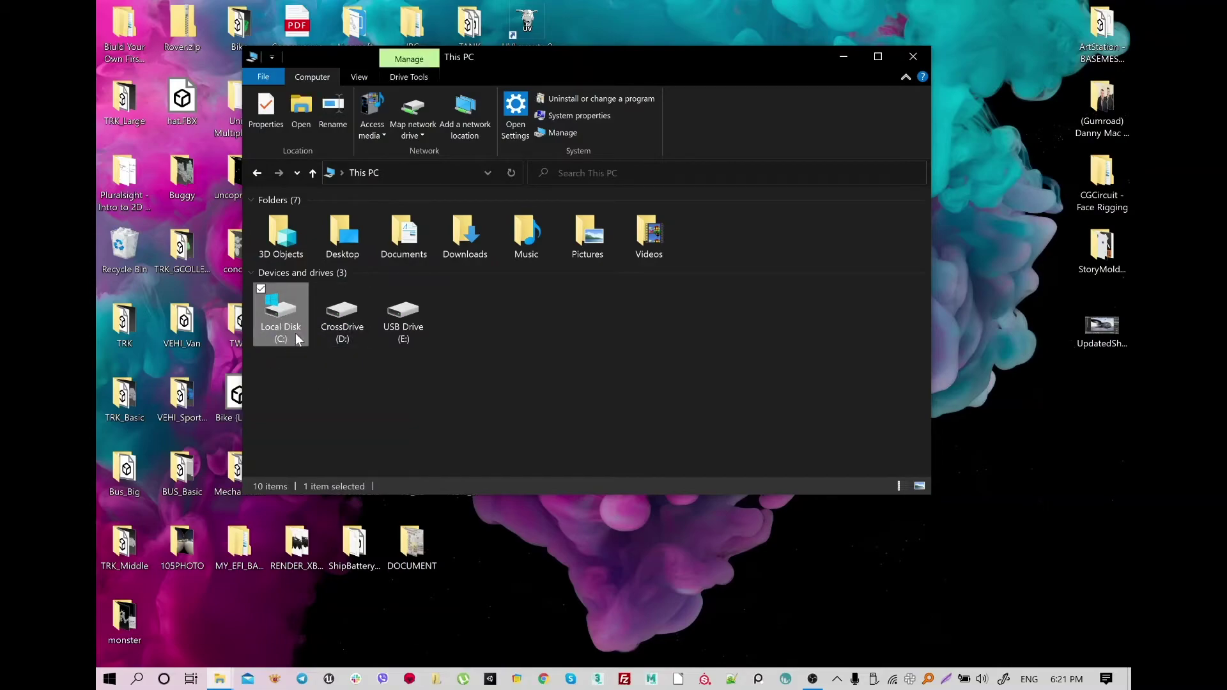
left_click(437, 375)
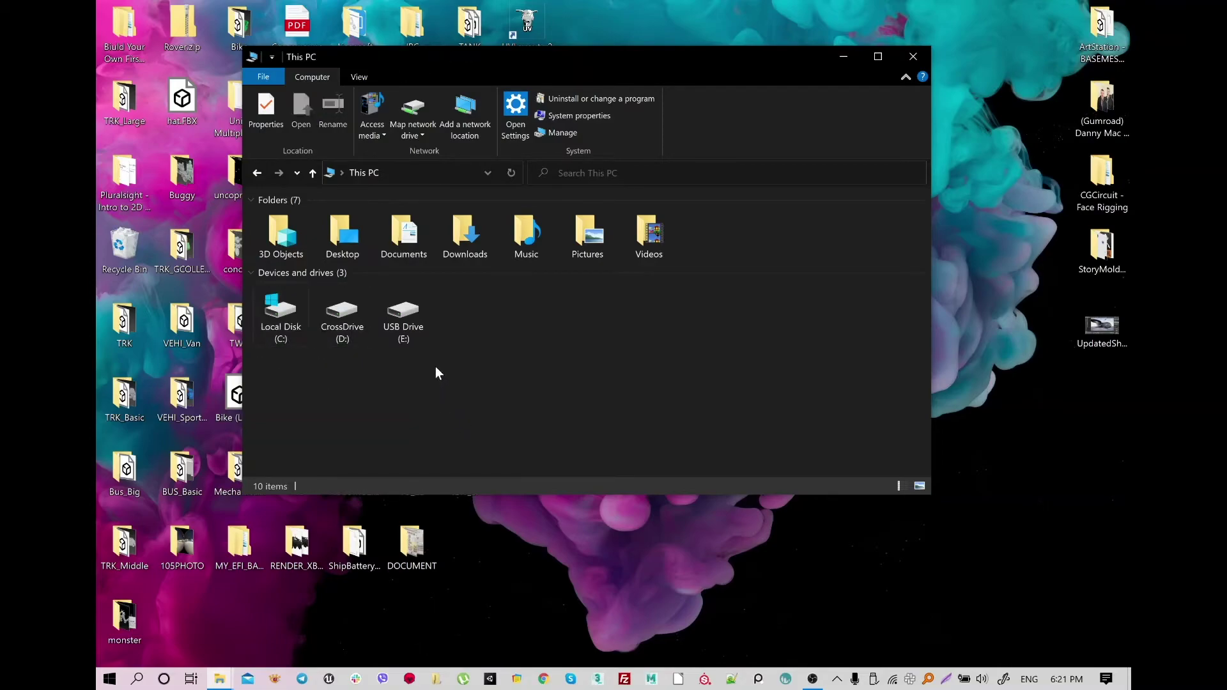
left_click(394, 321)
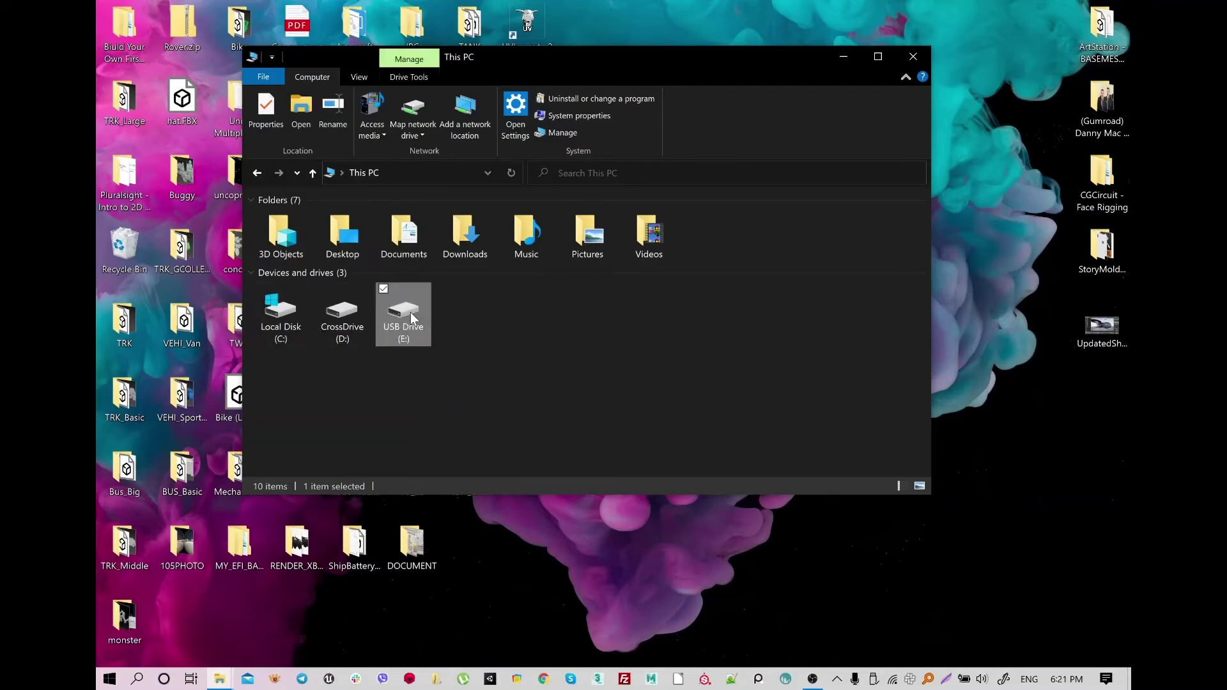
Eject the USB flash disk through Safely Remove Hardware in the notification area
left_click(836, 679)
left_click(872, 678)
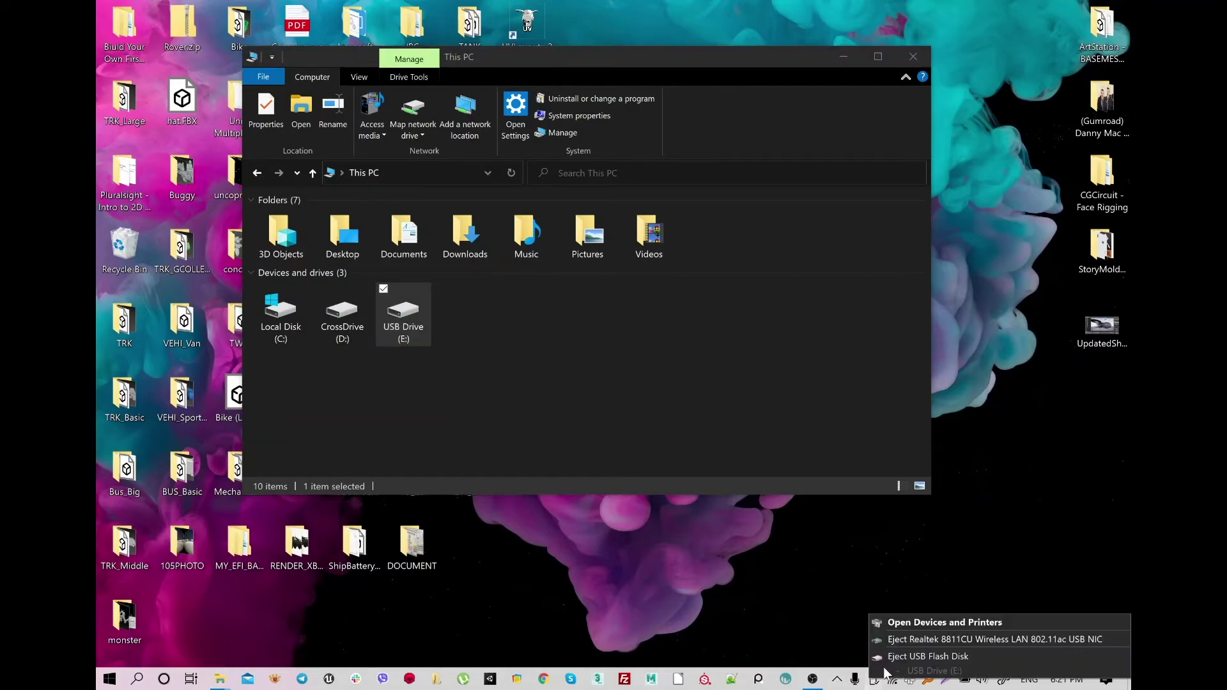
left_click(941, 658)
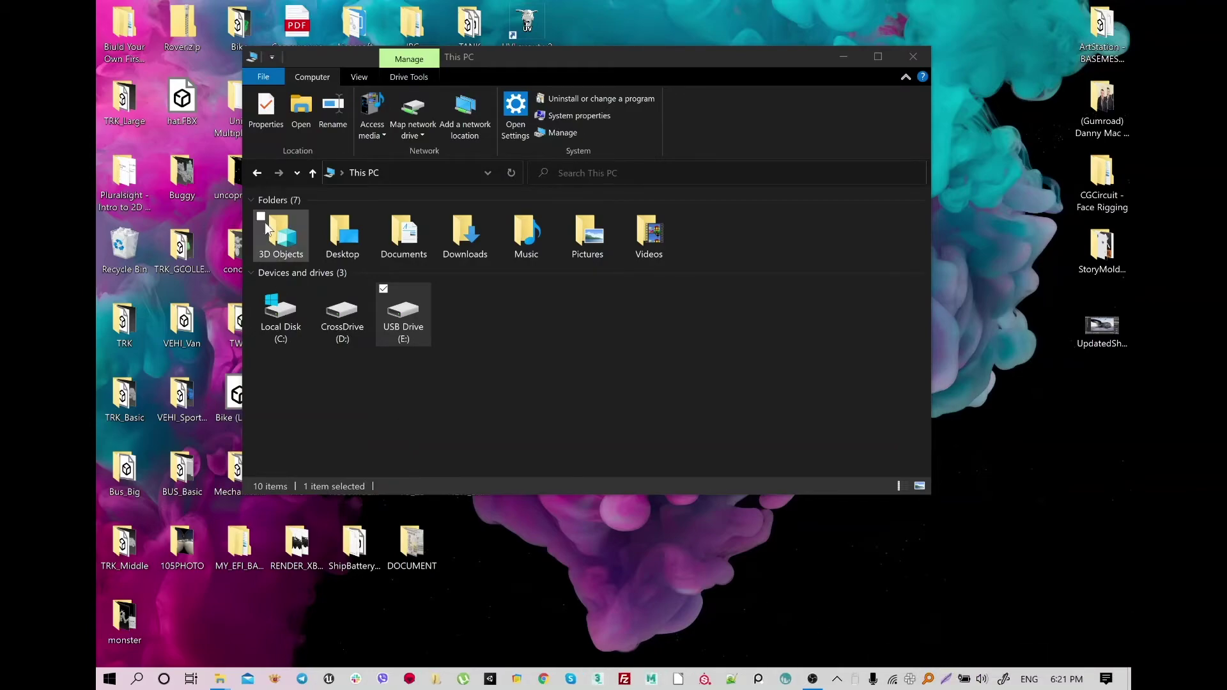
left_click(455, 317)
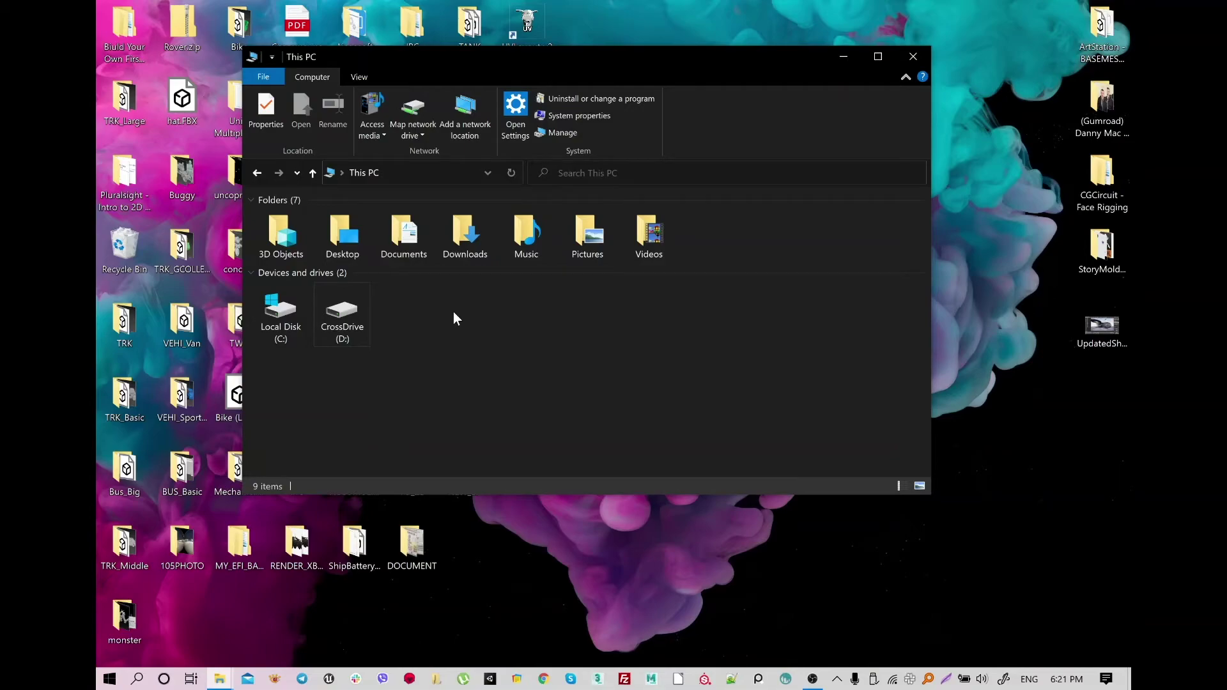